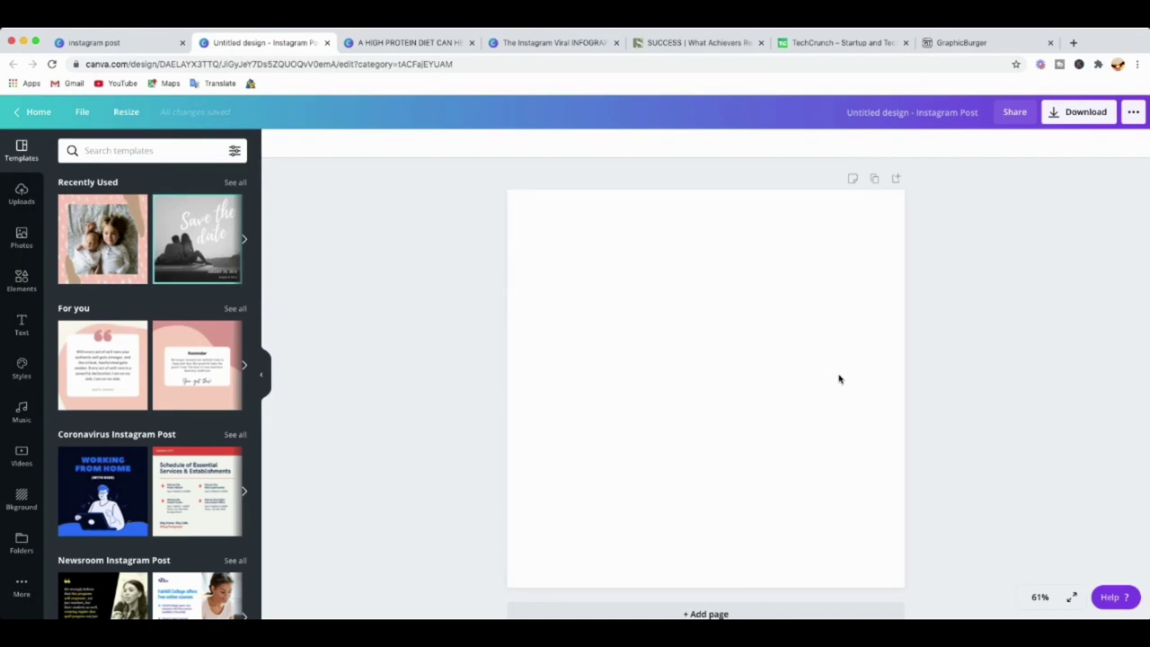
Fill the blank Instagram post page with a solid black background colour.
{"action": "left_click", "coordinate": [681, 321]}
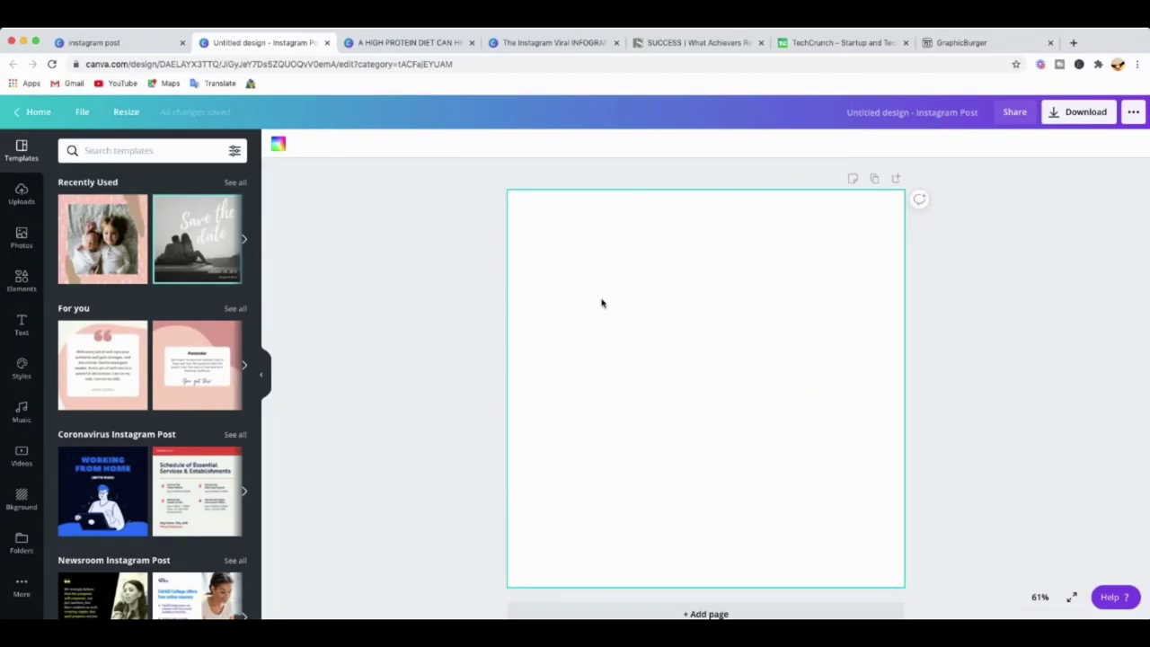
{"action": "left_click", "coordinate": [22, 503]}
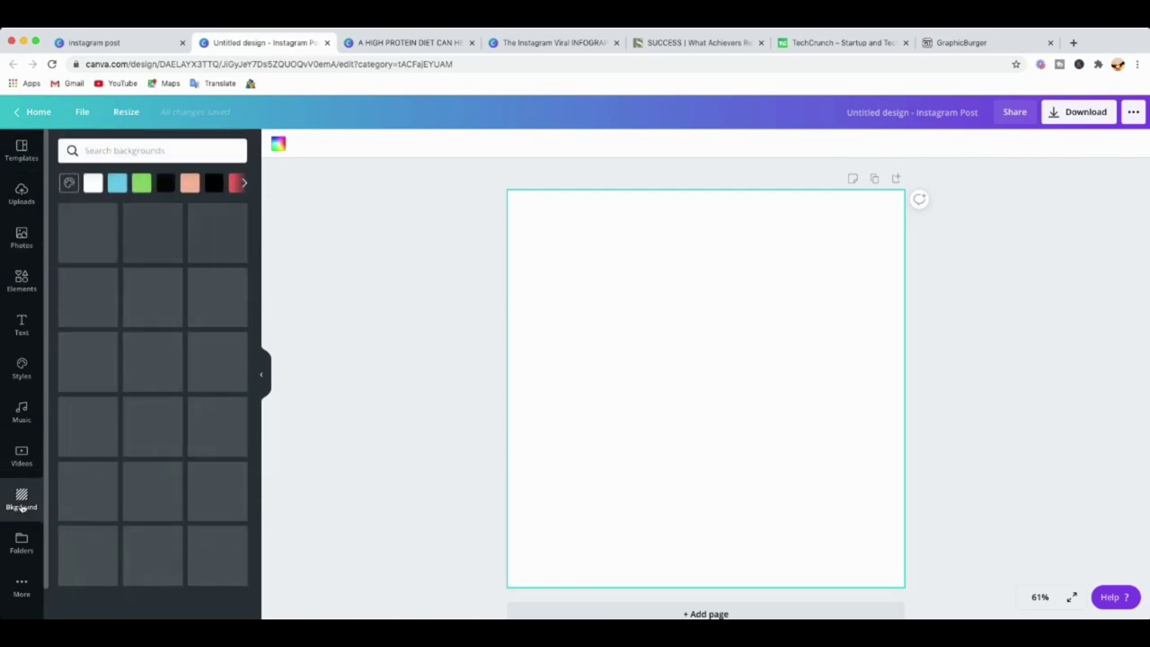
{"action": "left_click", "coordinate": [166, 183]}
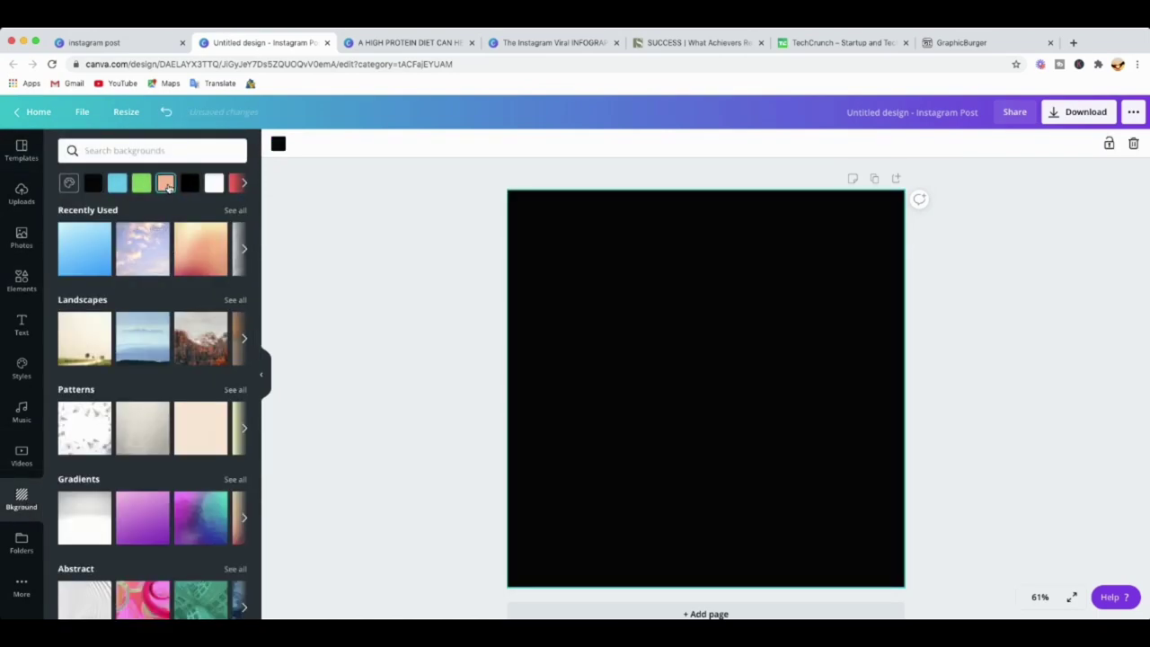
{"action": "scroll", "coordinate": [706, 364], "scroll_direction": "down", "scroll_amount": 1}
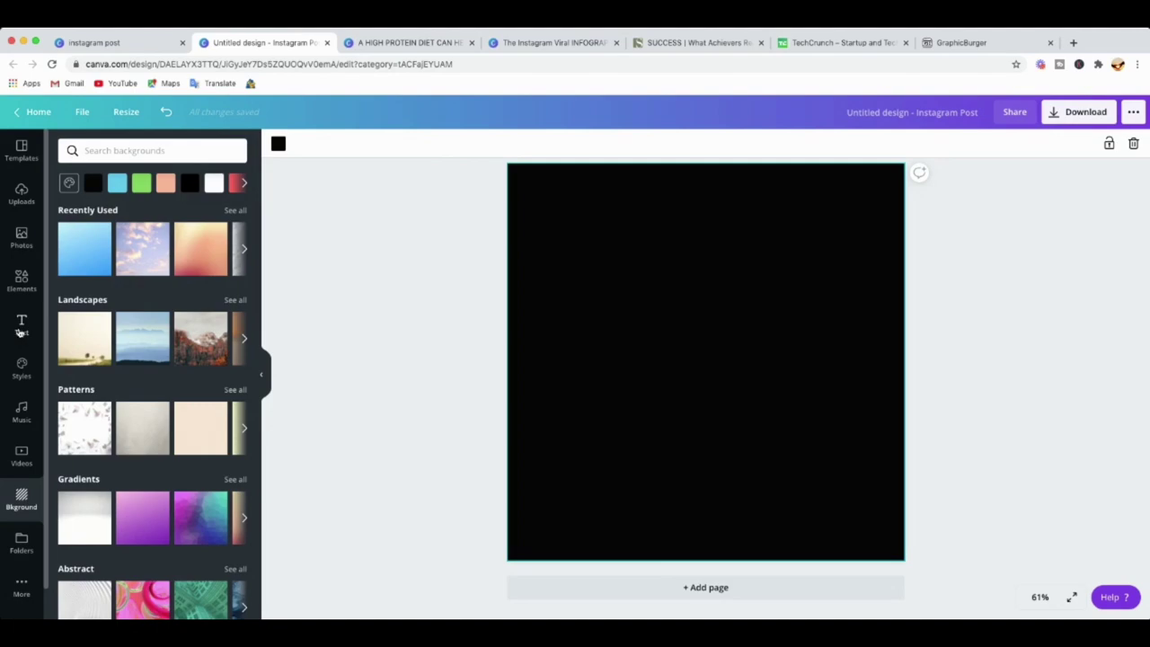
Add a heading near the page top and paste in 'A HIGH PROTEIN DIET CAN HELP YOU...'.
{"action": "left_click", "coordinate": [20, 331]}
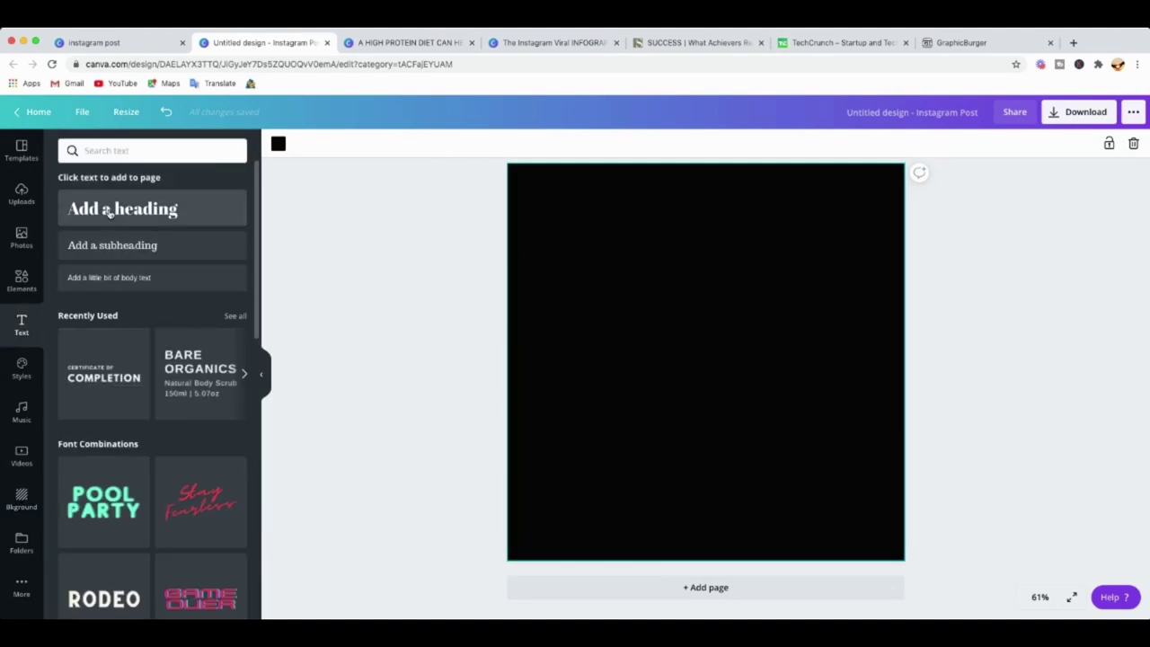
{"action": "left_click", "coordinate": [106, 208]}
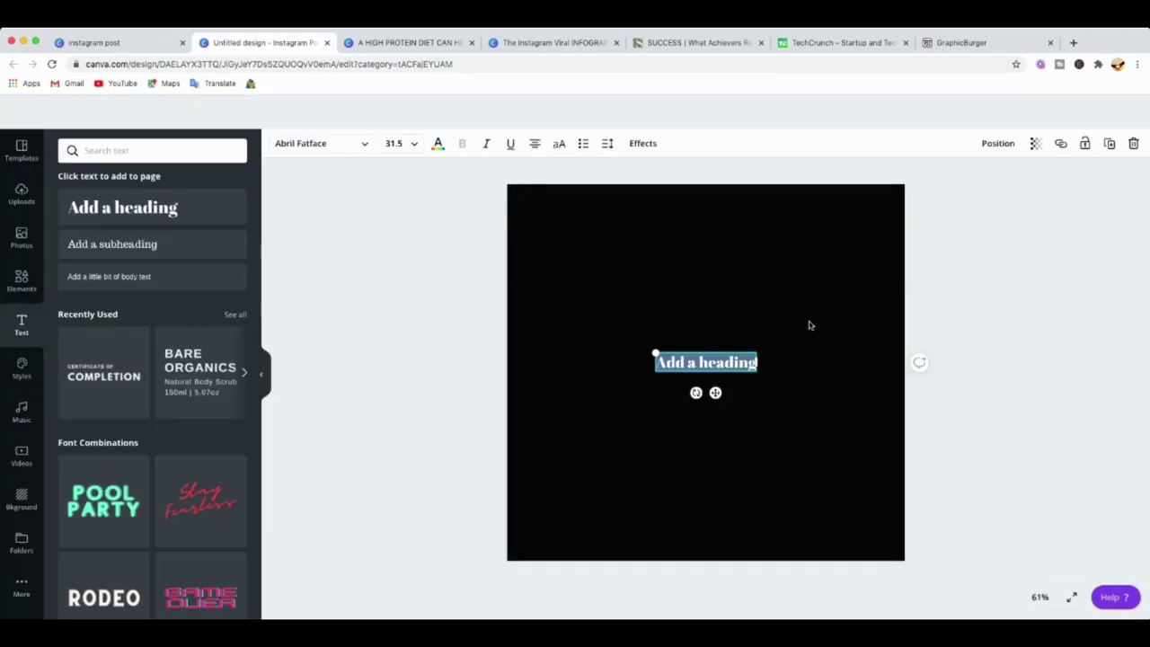
{"action": "left_click_drag", "start_coordinate": [712, 376], "coordinate": [707, 239]}
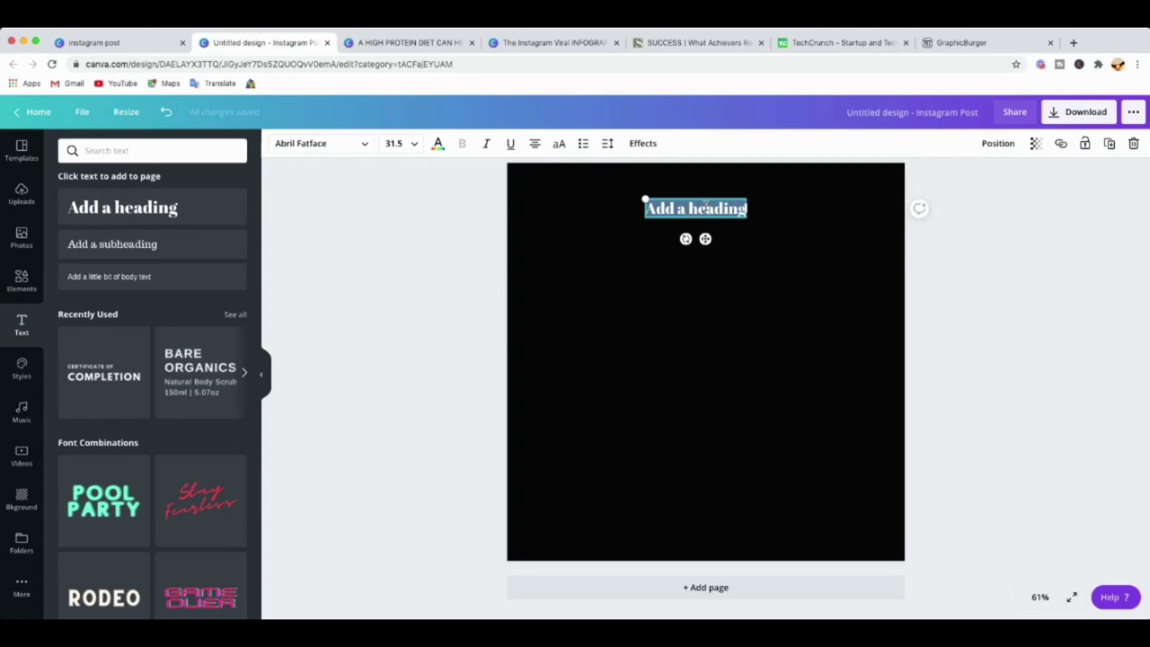
{"action": "type", "text": "A HIGH PROTEIN DIET CAN HELP YOU..."}
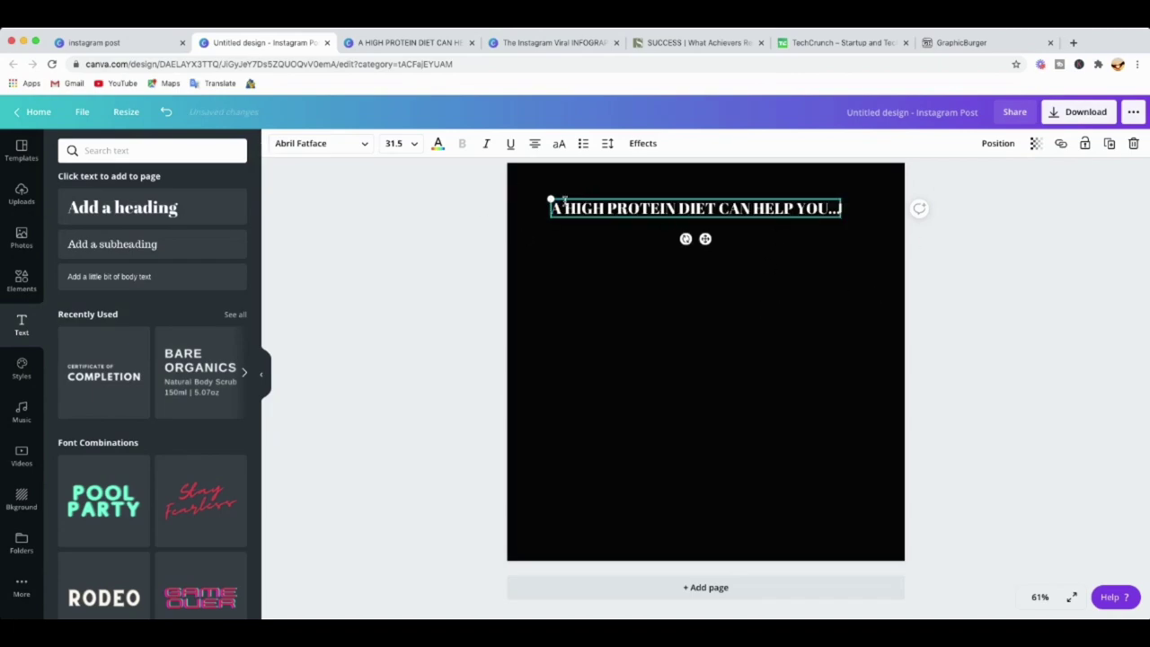
Set the heading font size to 42 and narrow its box so it wraps onto two lines.
{"action": "left_click", "coordinate": [404, 144]}
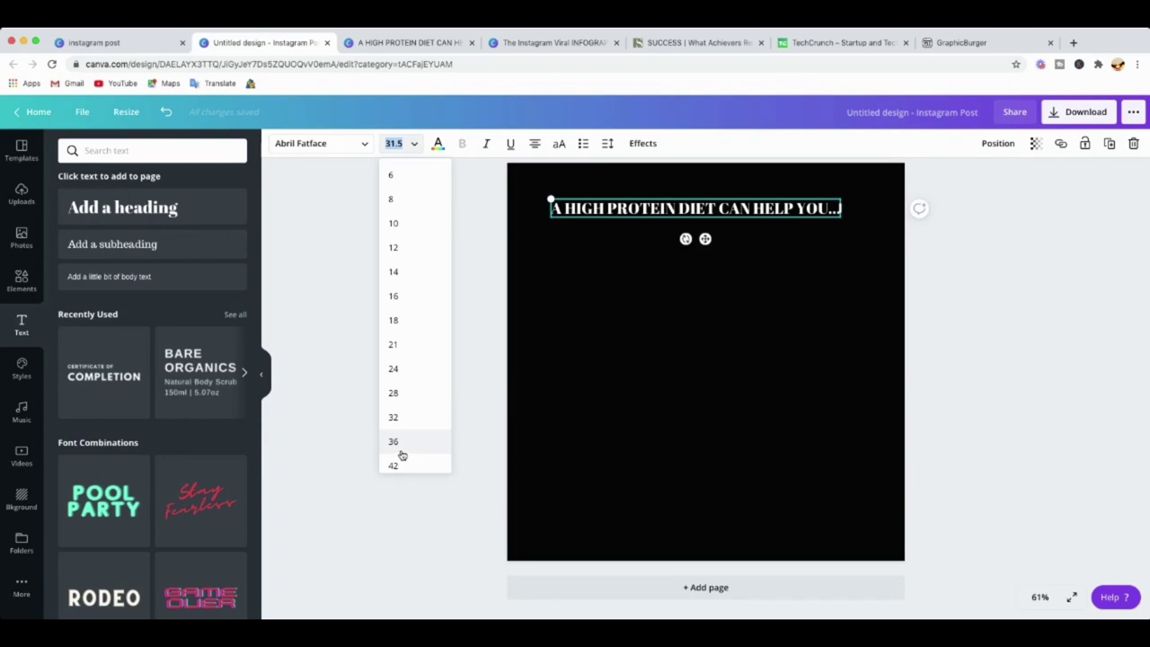
{"action": "left_click", "coordinate": [396, 465]}
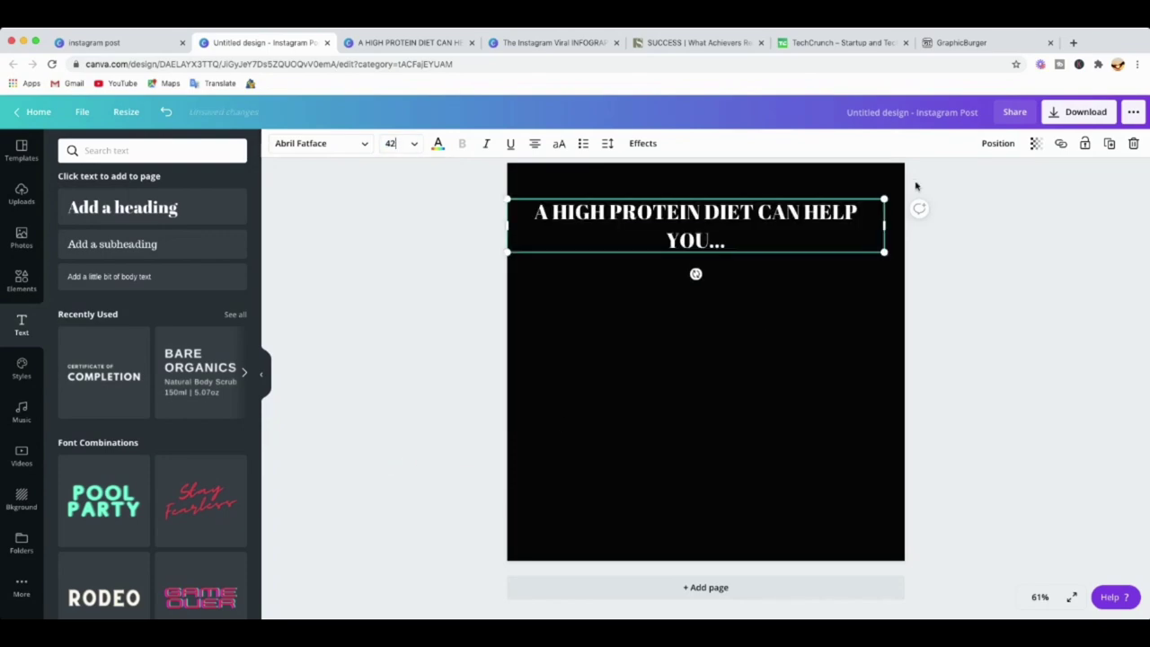
{"action": "left_click_drag", "start_coordinate": [505, 226], "coordinate": [567, 222]}
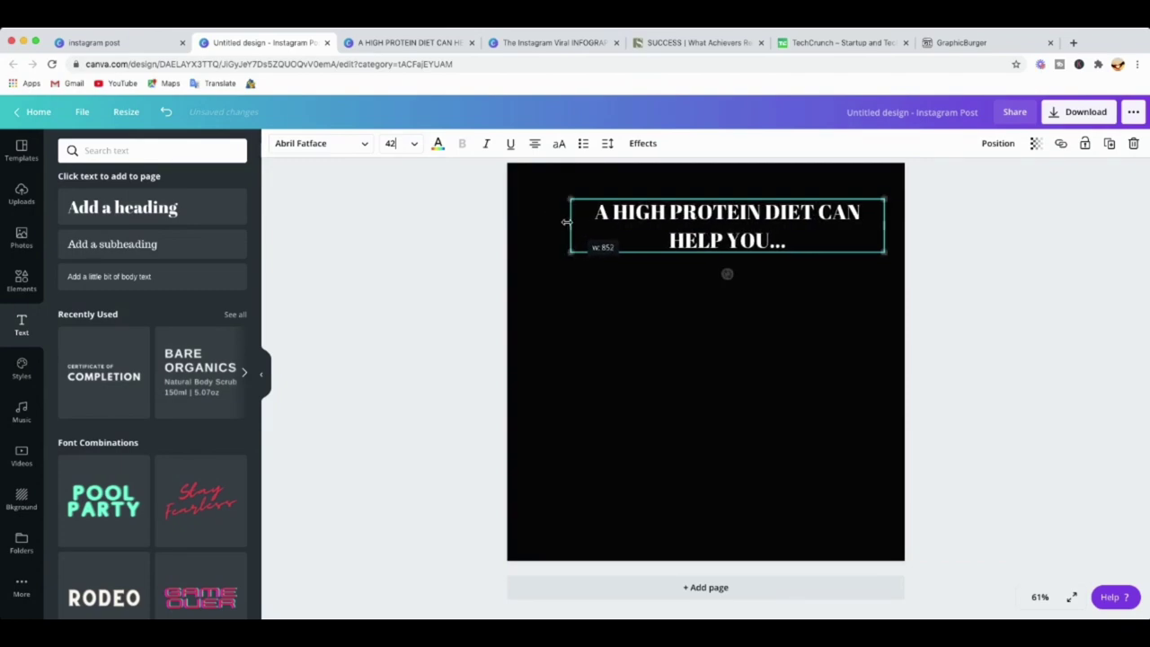
{"action": "left_click_drag", "start_coordinate": [884, 224], "coordinate": [864, 224]}
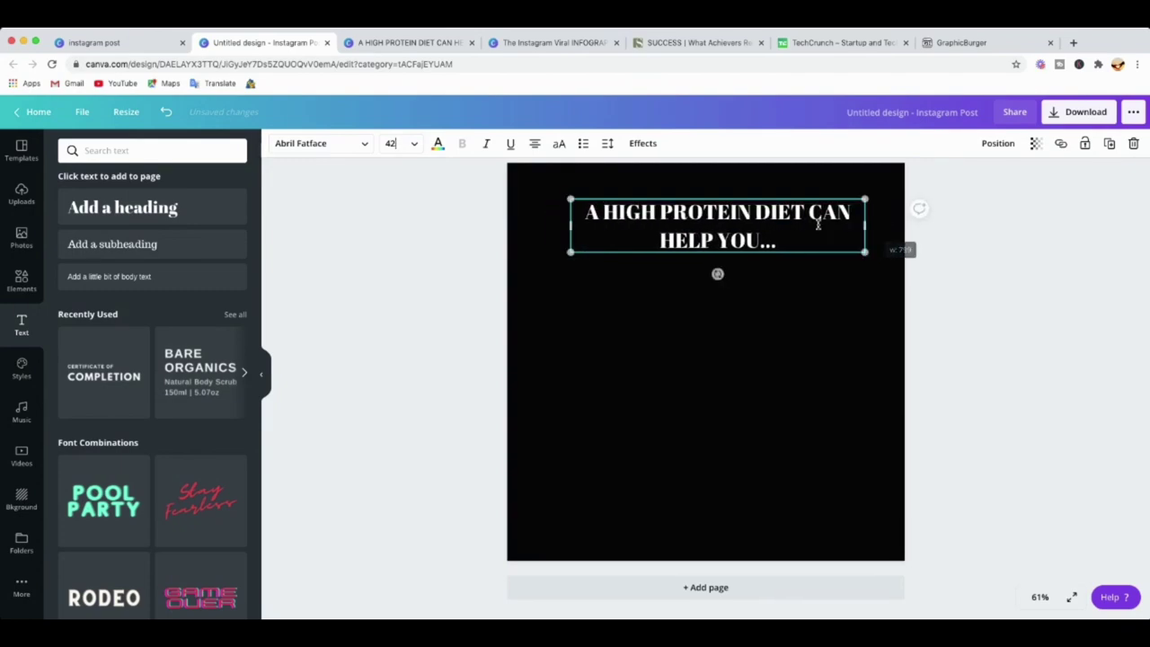
Move the heading slightly higher so it sits horizontally centred near the top.
{"action": "left_click", "coordinate": [718, 297]}
{"action": "left_click_drag", "start_coordinate": [709, 236], "coordinate": [696, 218]}
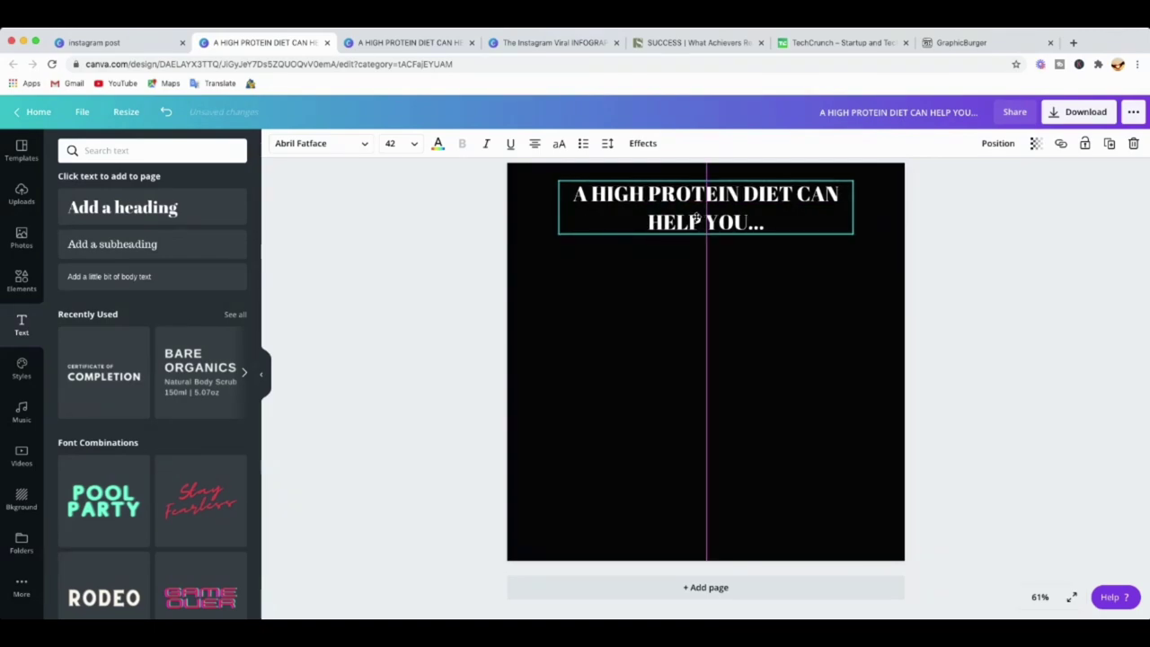
{"action": "left_click_drag", "start_coordinate": [697, 219], "coordinate": [698, 218]}
Colour the words HIGH PROTEIN in the heading red.
{"action": "left_click", "coordinate": [809, 293]}
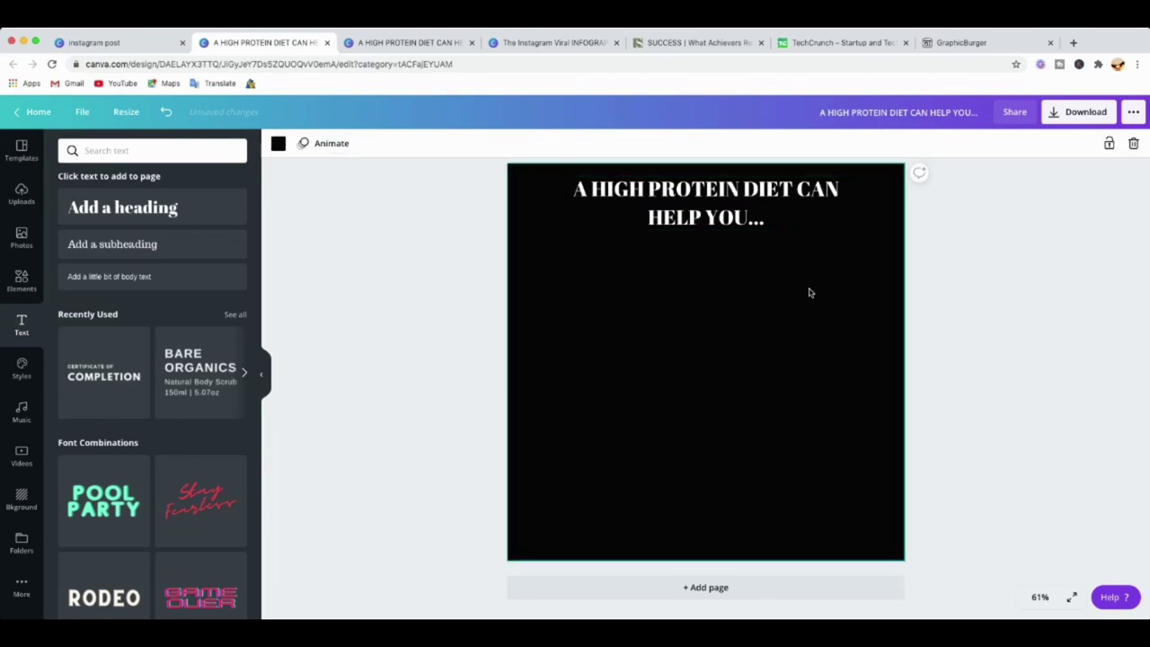
{"action": "left_click", "coordinate": [659, 216]}
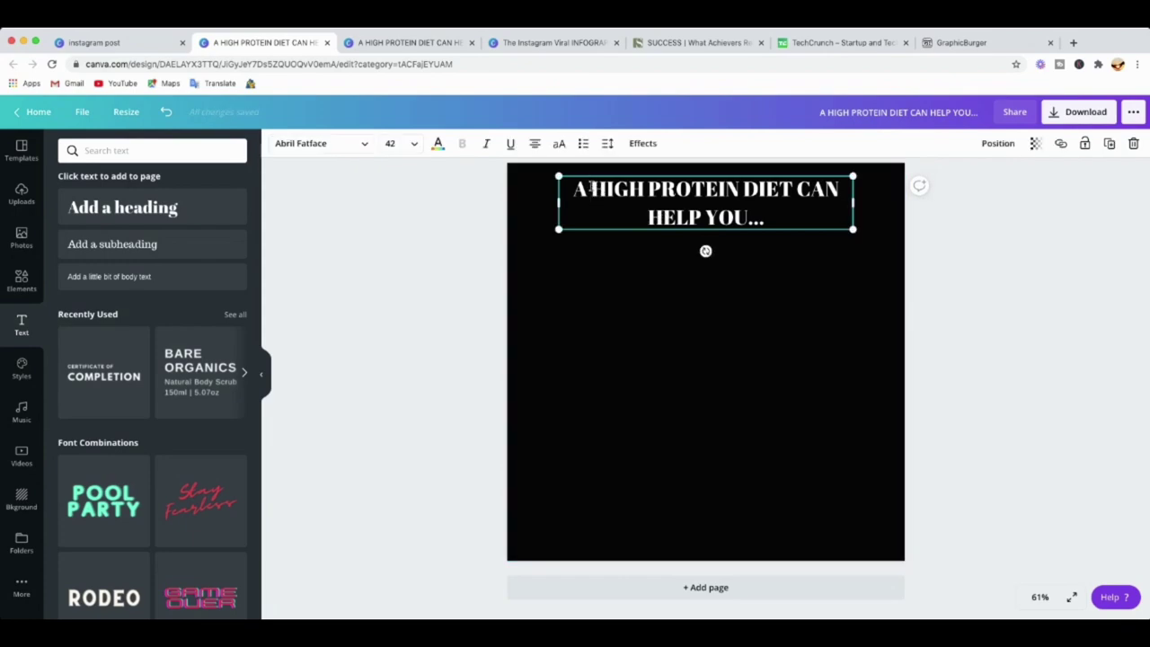
{"action": "left_click_drag", "start_coordinate": [592, 189], "coordinate": [744, 189]}
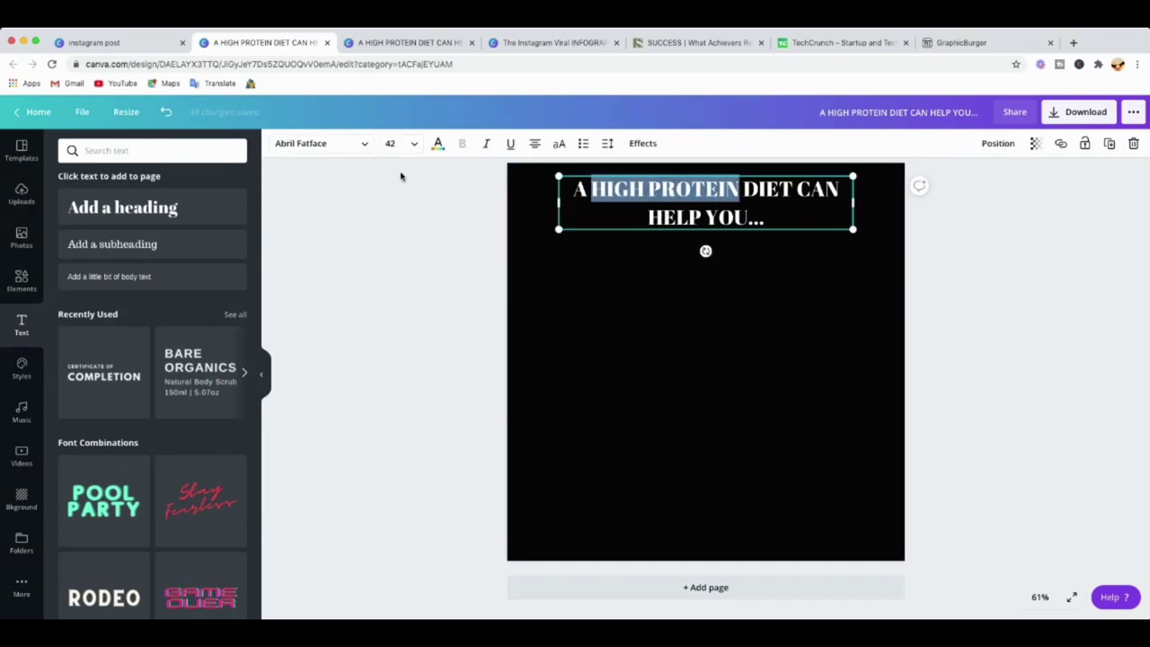
{"action": "left_click", "coordinate": [438, 143]}
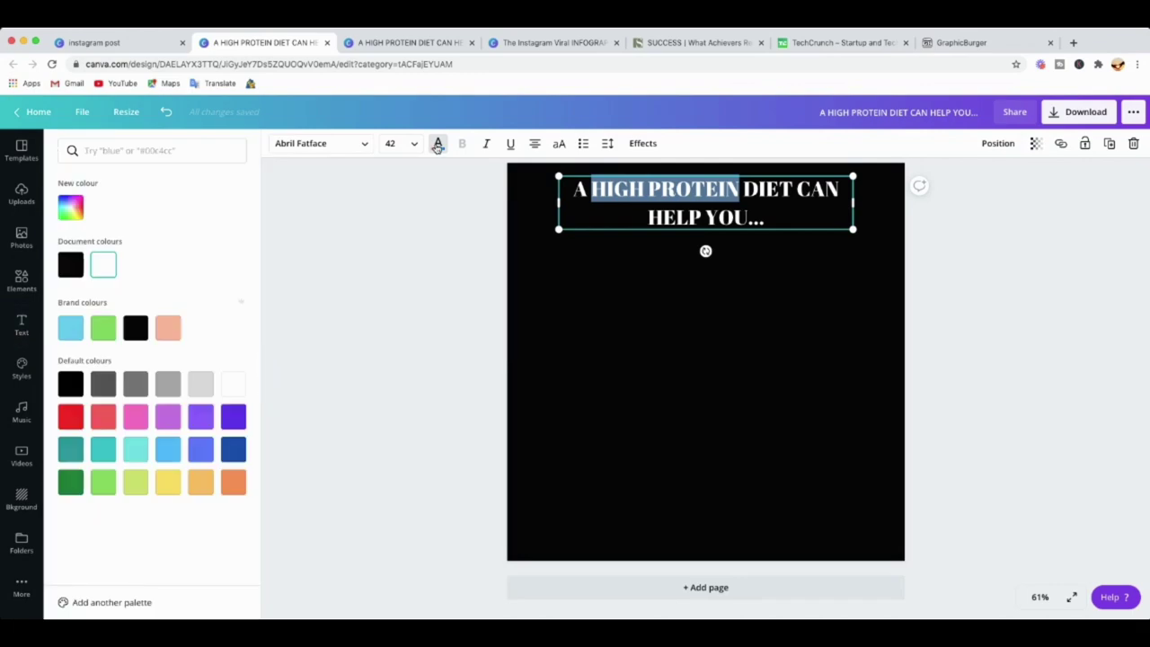
{"action": "left_click", "coordinate": [72, 416]}
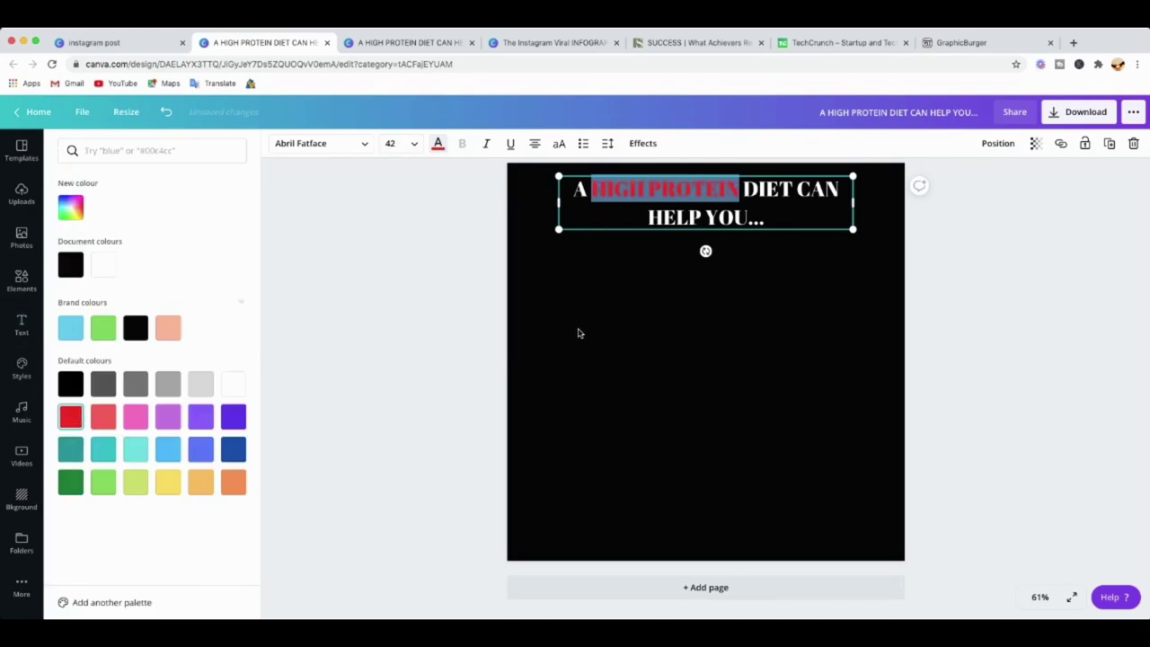
{"action": "key", "text": "Escape"}
{"action": "left_click", "coordinate": [788, 213]}
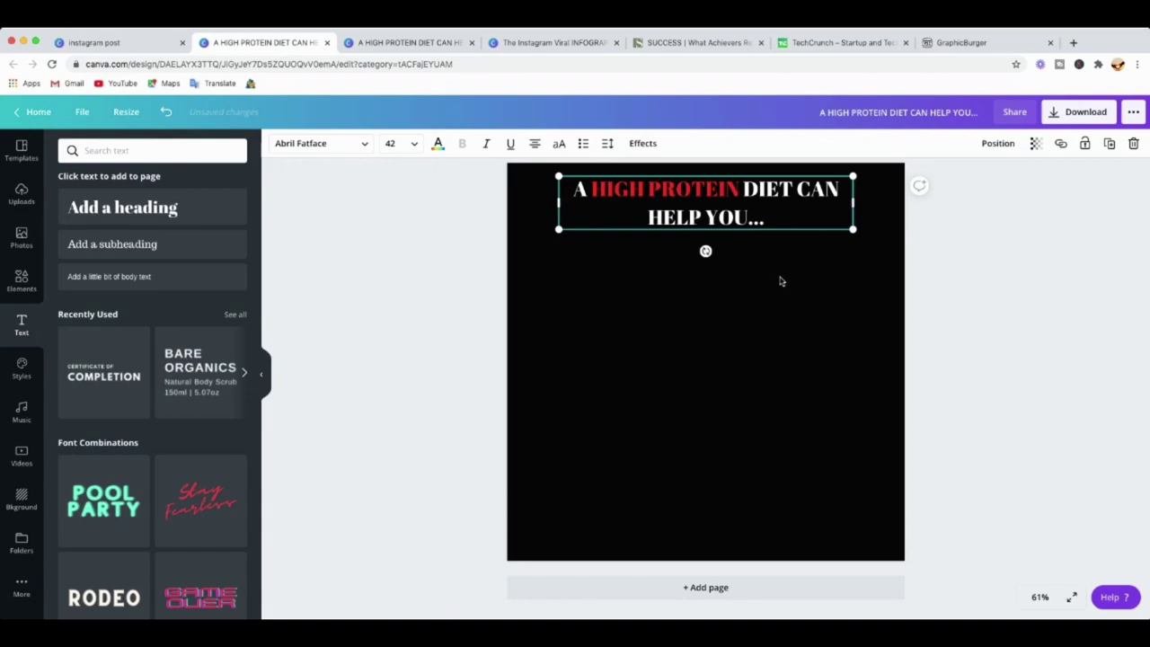
Colour the words HELP YOU red, then deselect the heading.
{"action": "left_click_drag", "start_coordinate": [649, 216], "coordinate": [748, 216]}
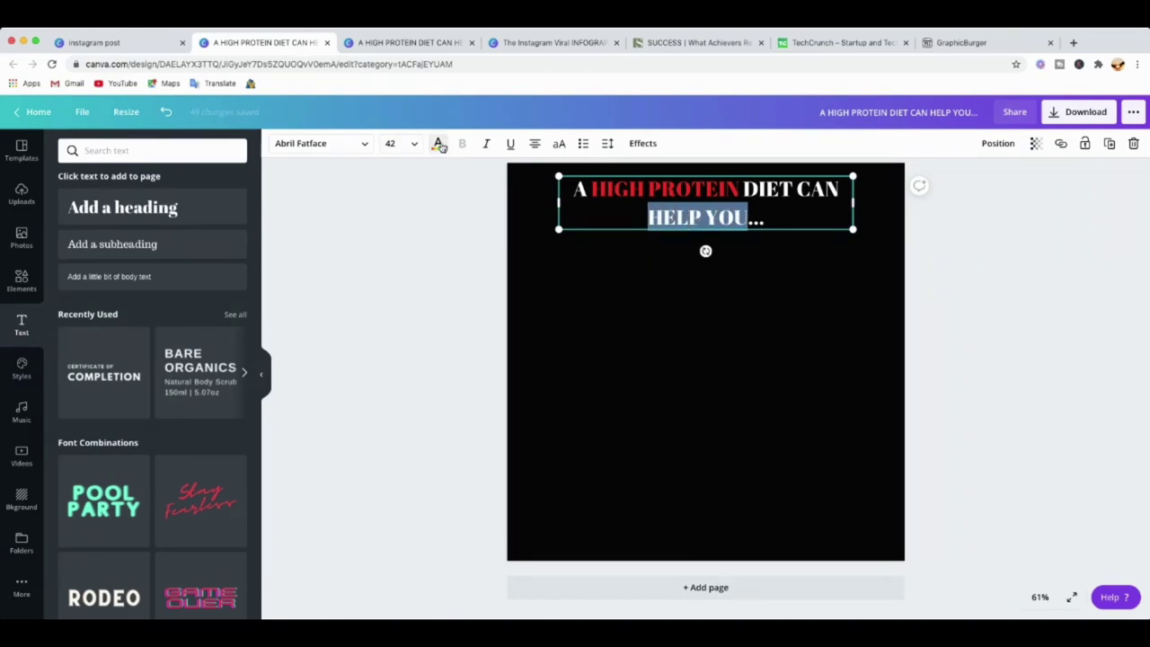
{"action": "left_click", "coordinate": [437, 144]}
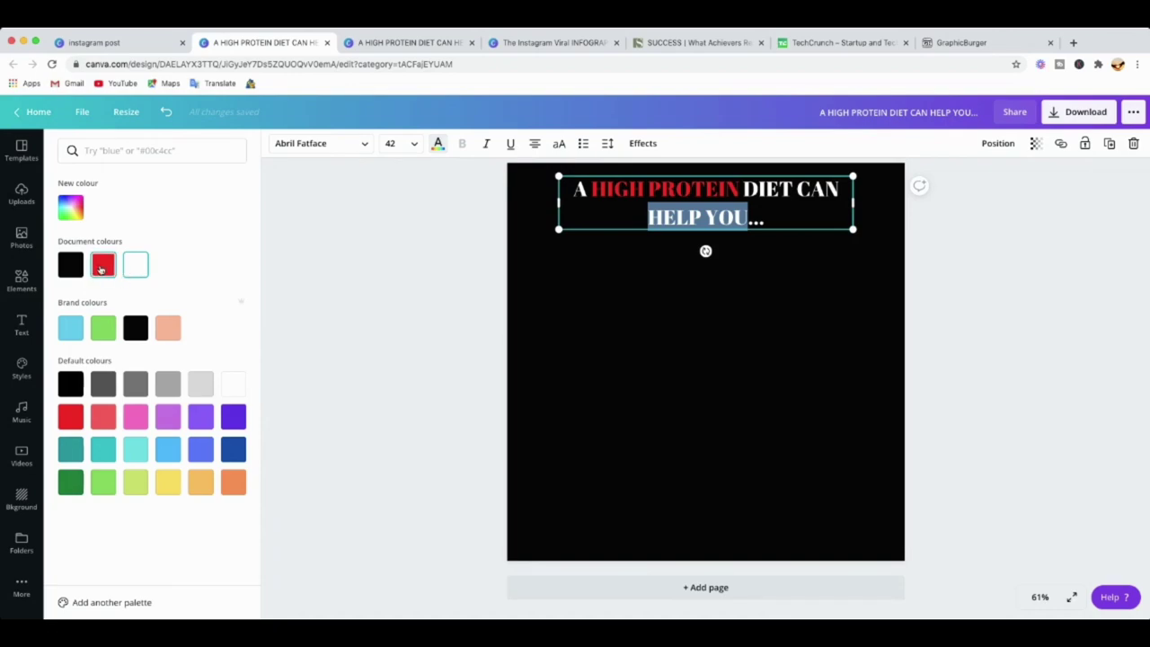
{"action": "left_click", "coordinate": [70, 416]}
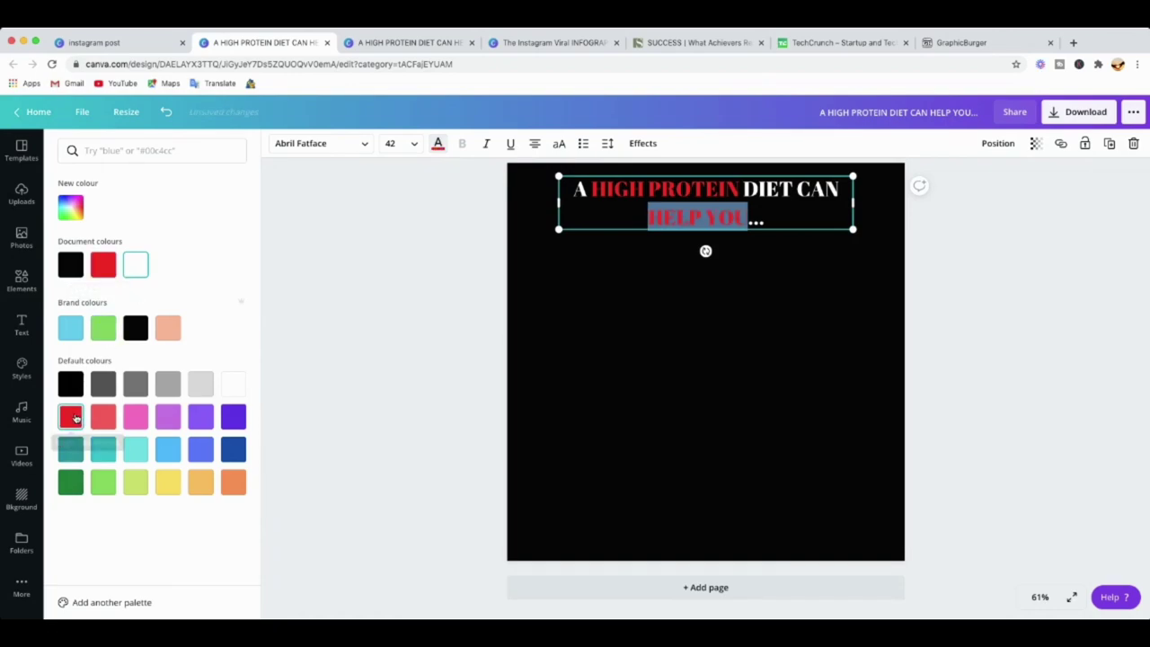
{"action": "key", "text": "Escape"}
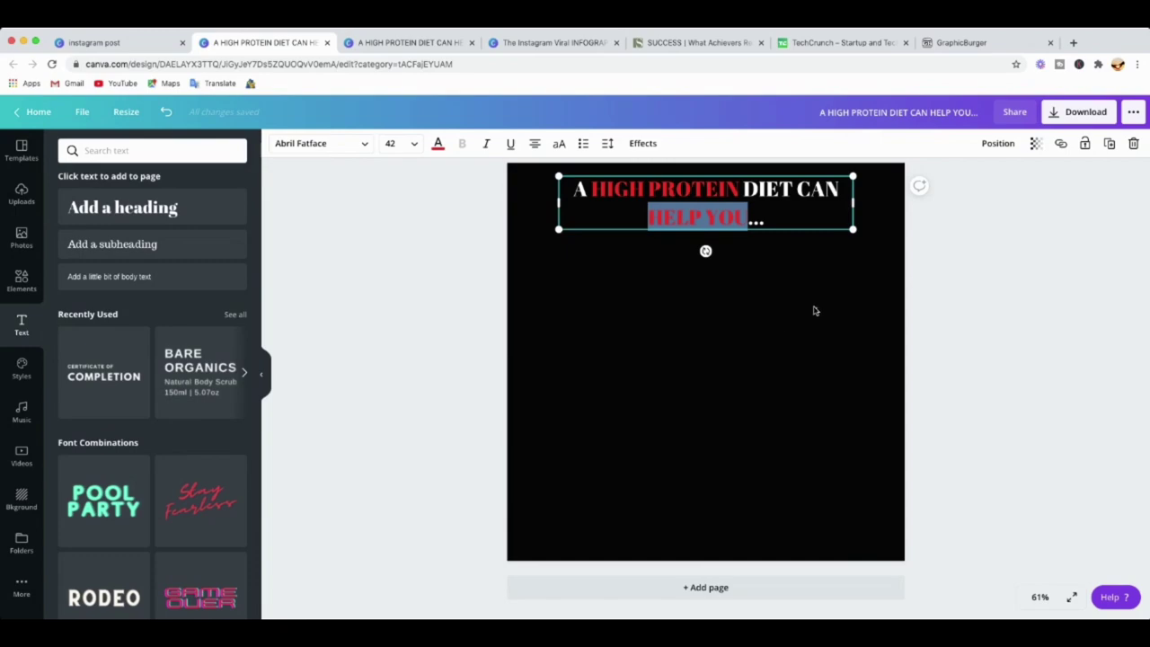
{"action": "key", "text": "Escape"}
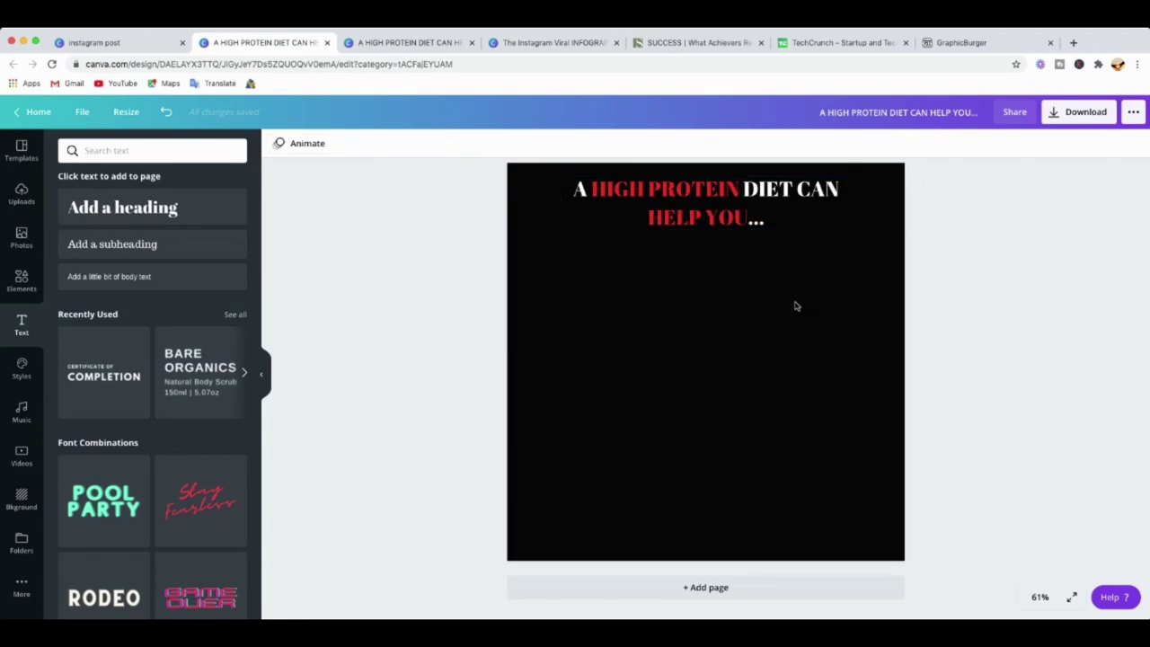
{"action": "left_click", "coordinate": [599, 199]}
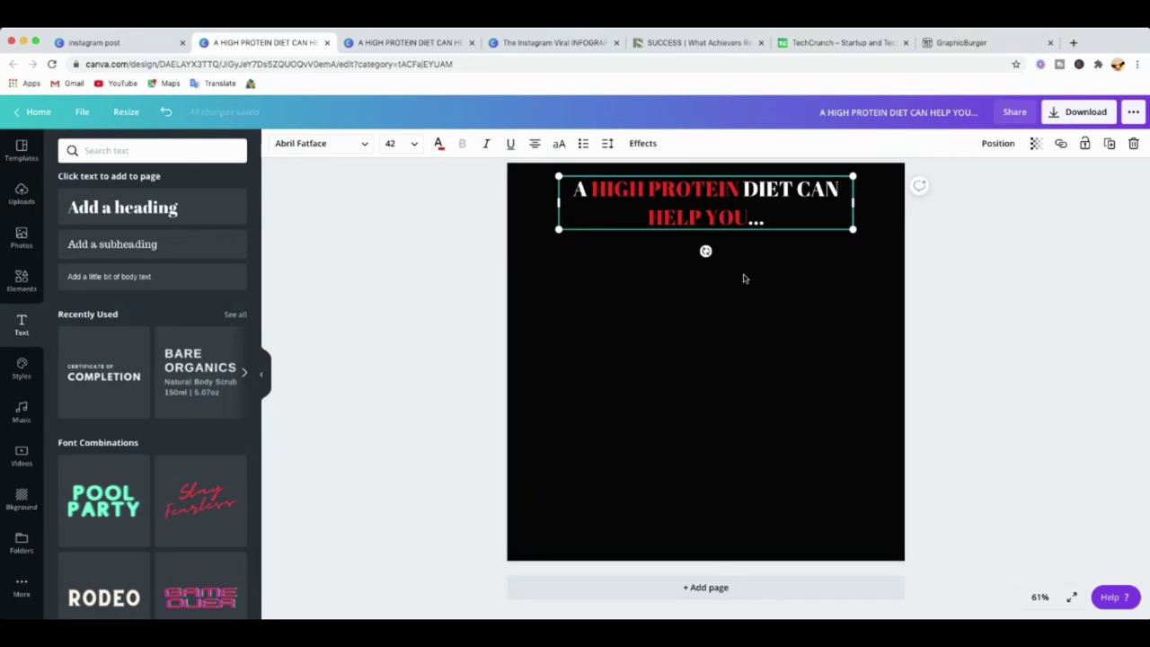
{"action": "left_click", "coordinate": [653, 264]}
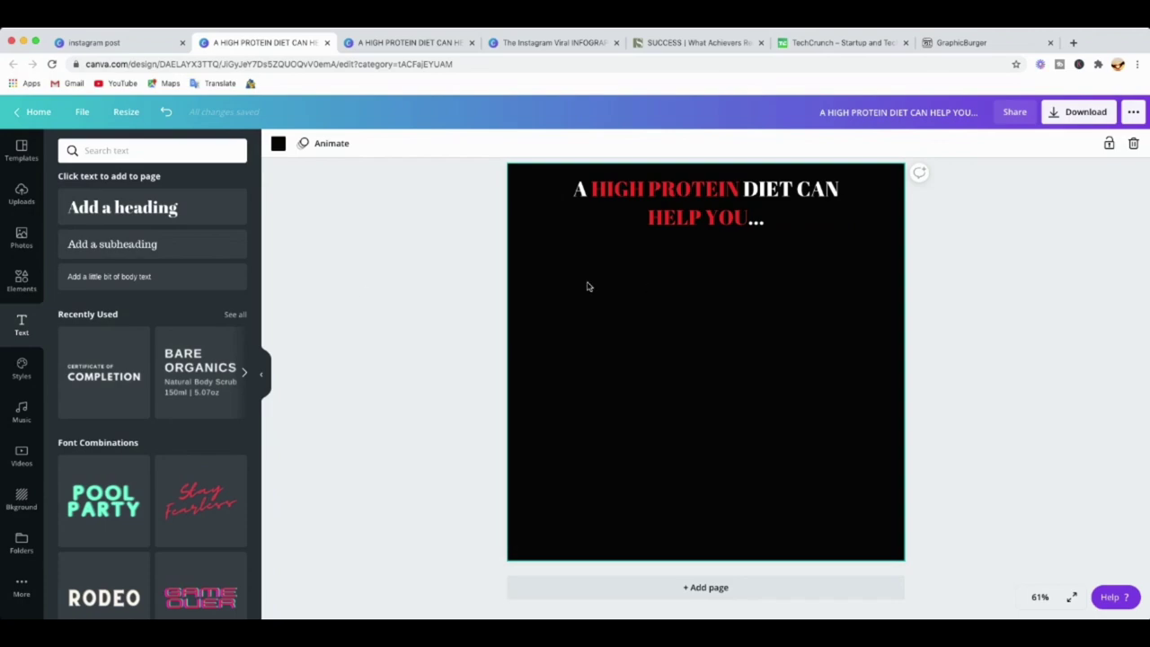
Add a subheading and replace its placeholder with the Instagram handle.
{"action": "left_click", "coordinate": [132, 247]}
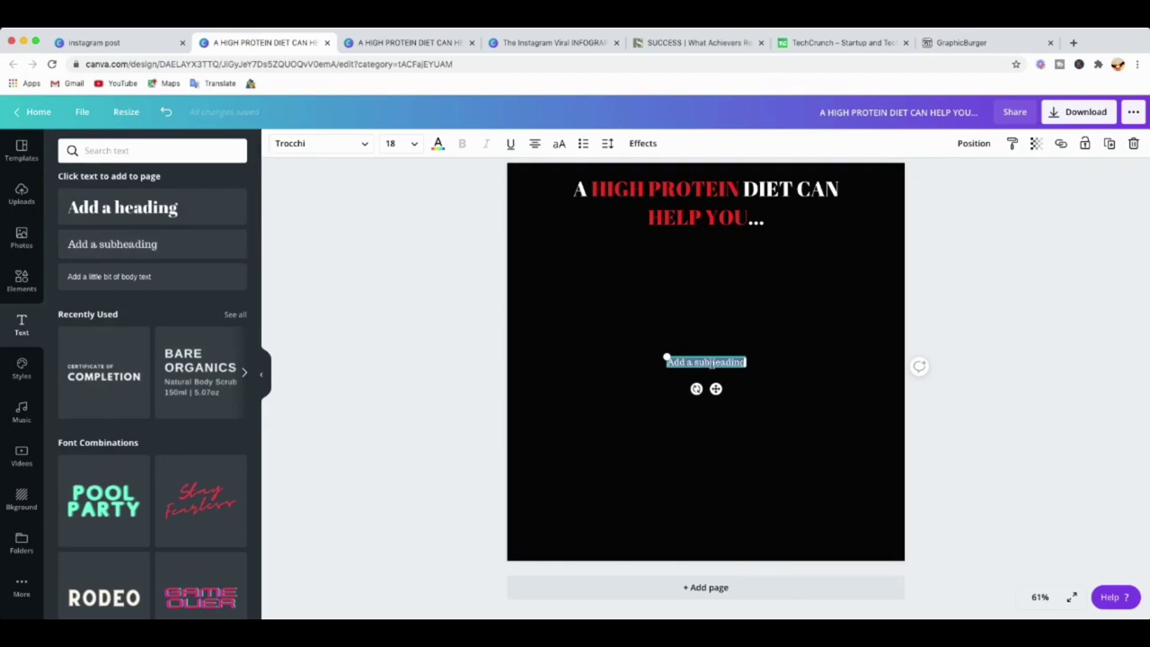
{"action": "key", "text": "BackSpace"}
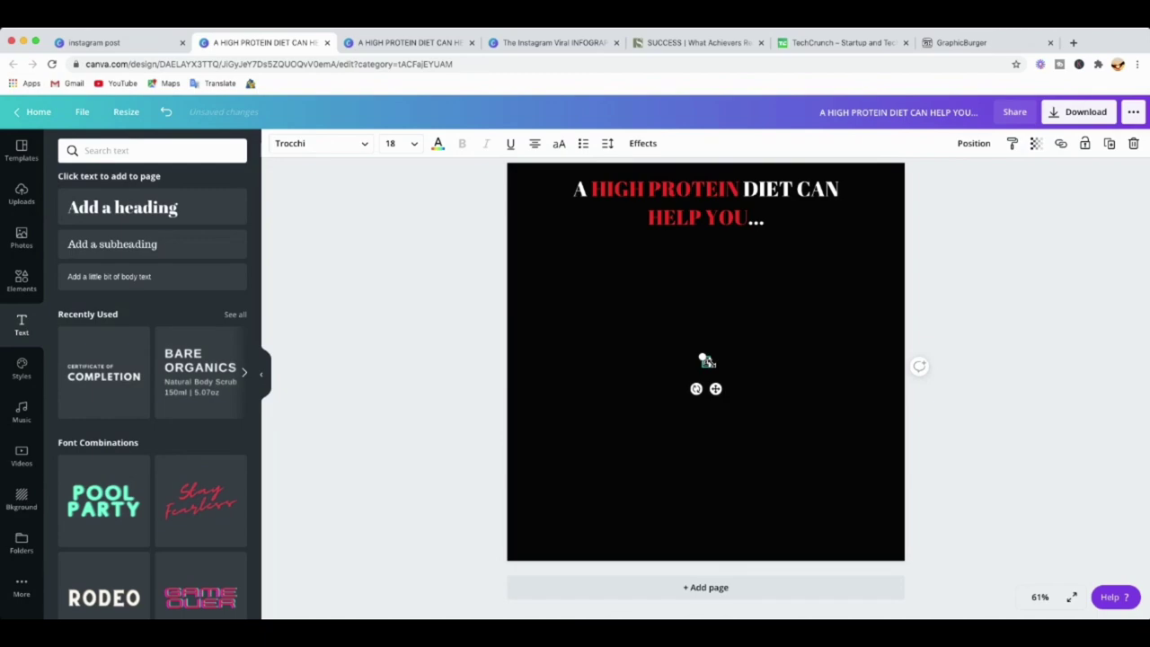
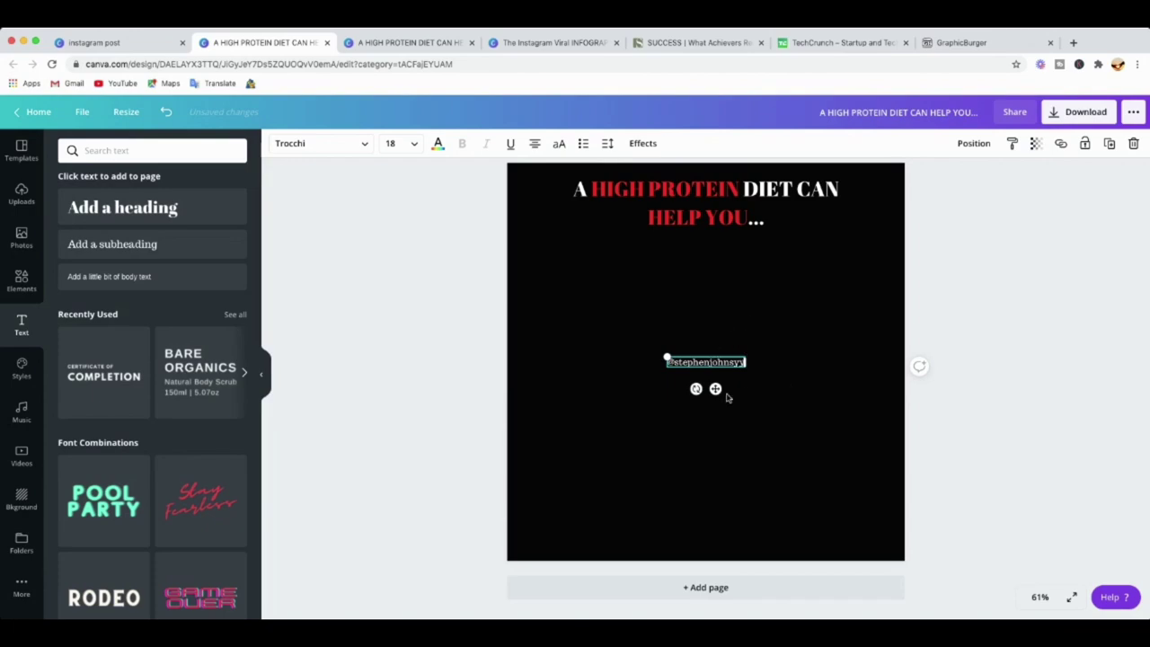
Position the handle centred just beneath the heading, nudging it up slightly closer.
{"action": "left_click_drag", "start_coordinate": [717, 389], "coordinate": [711, 270]}
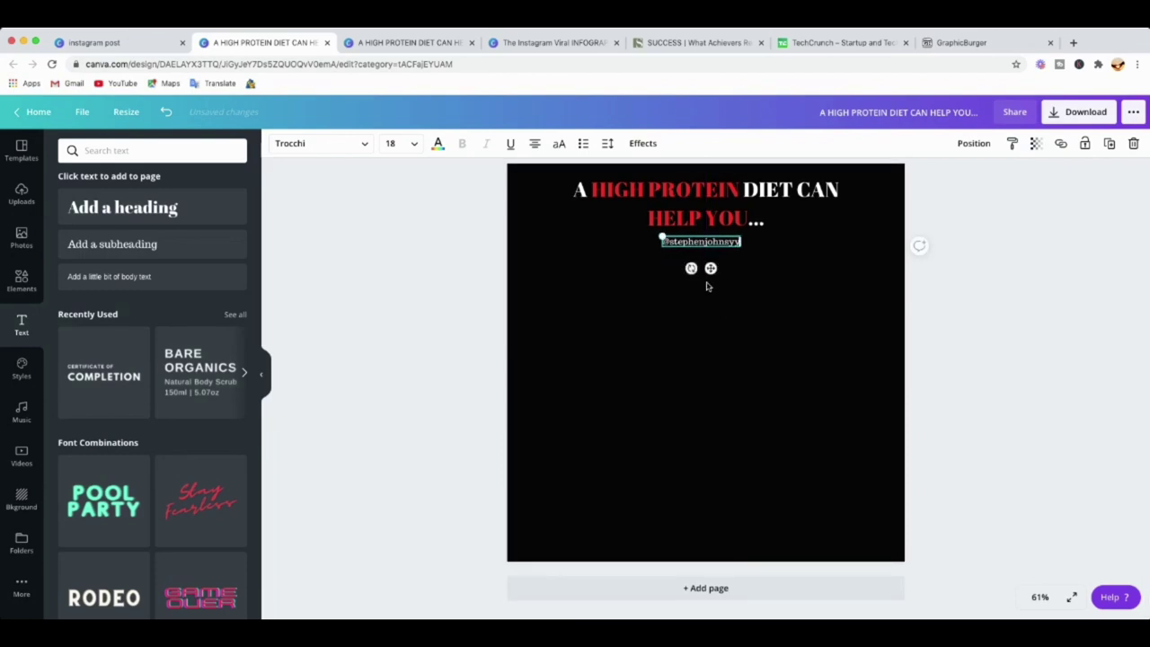
{"action": "left_click_drag", "start_coordinate": [713, 272], "coordinate": [715, 274]}
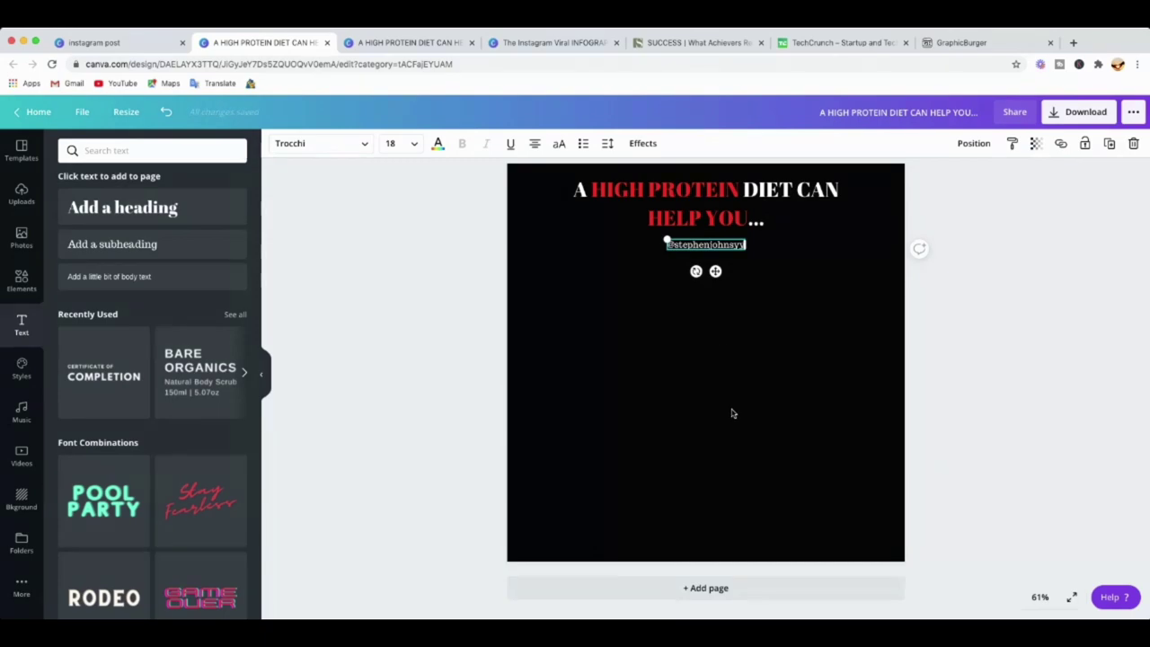
{"action": "key", "text": "super+a"}
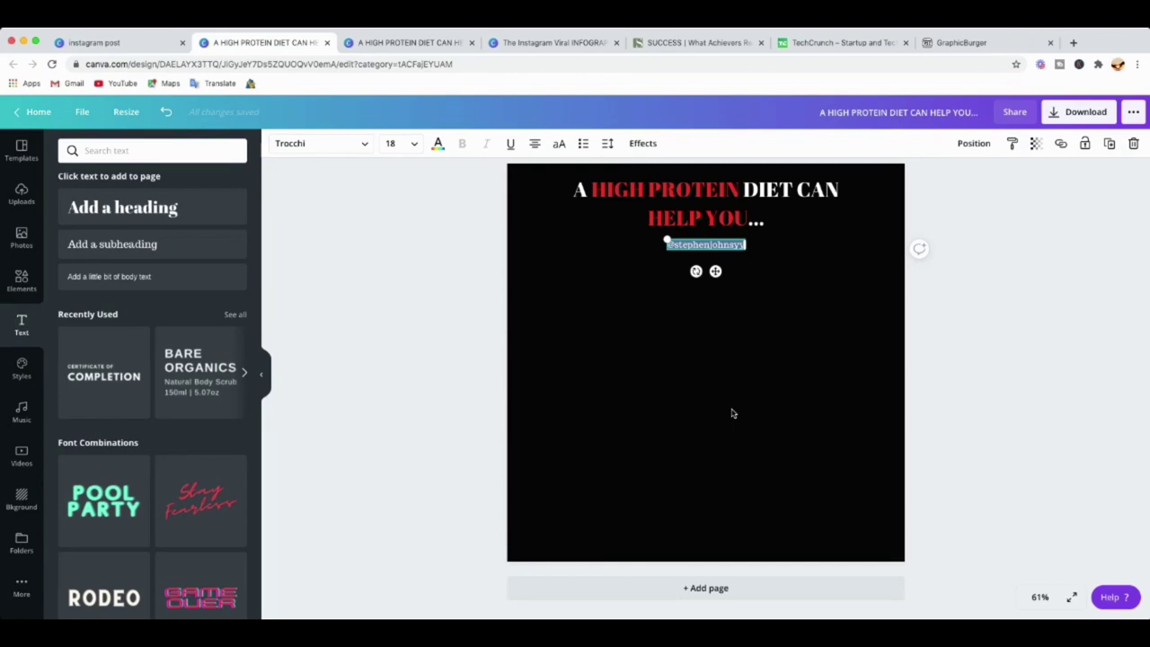
{"action": "left_click", "coordinate": [762, 269]}
{"action": "left_click", "coordinate": [734, 250]}
{"action": "key", "text": "shift+Up"}
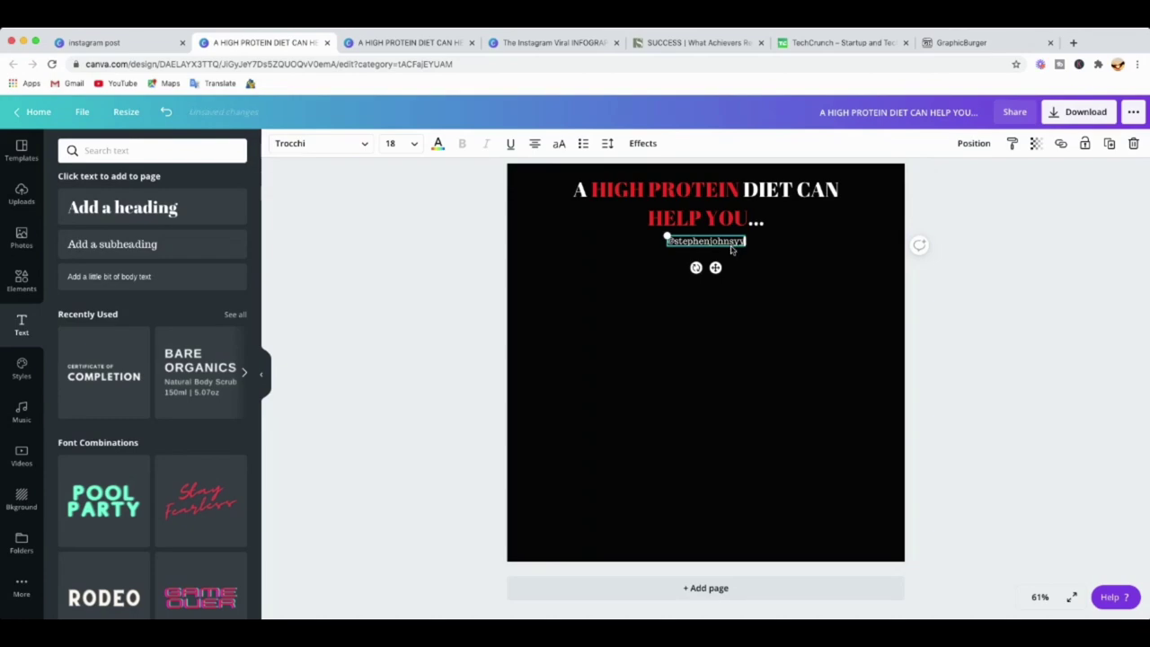
{"action": "key", "text": "Up"}
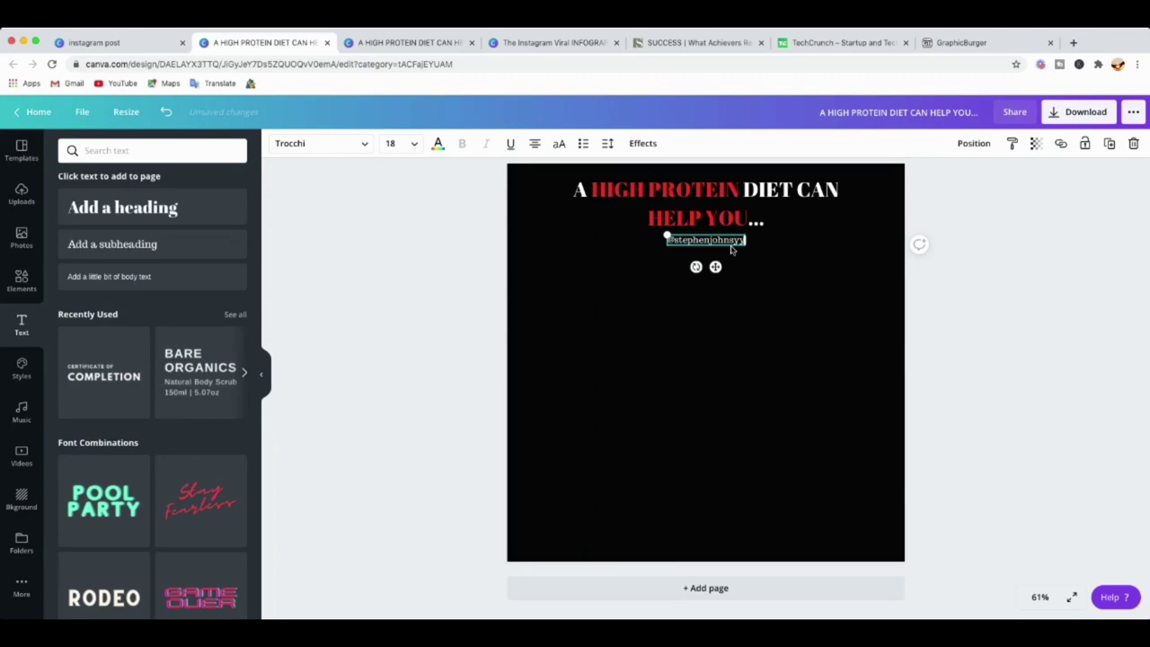
{"action": "key", "text": "Up"}
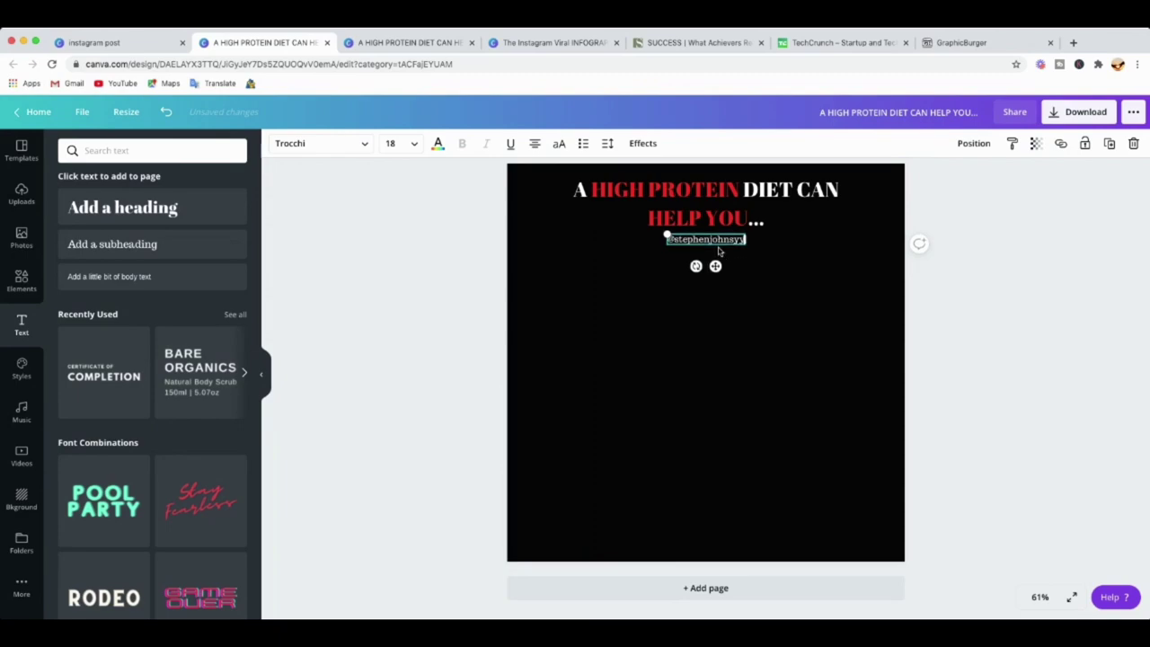
{"action": "left_click", "coordinate": [799, 261]}
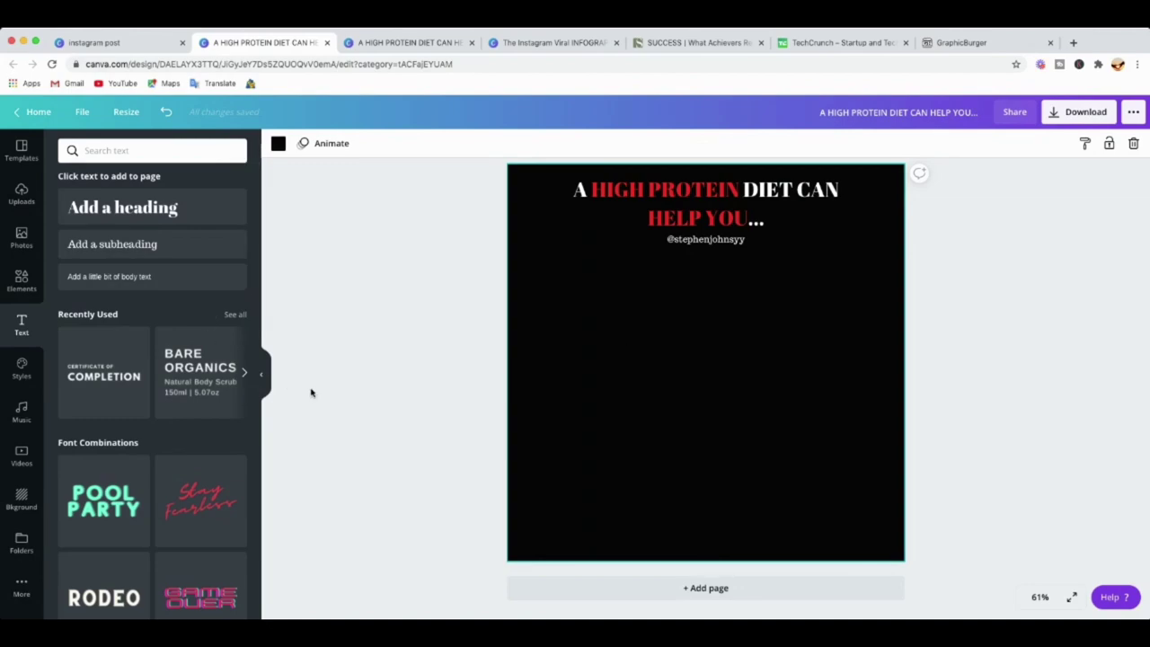
{"action": "left_click", "coordinate": [264, 377]}
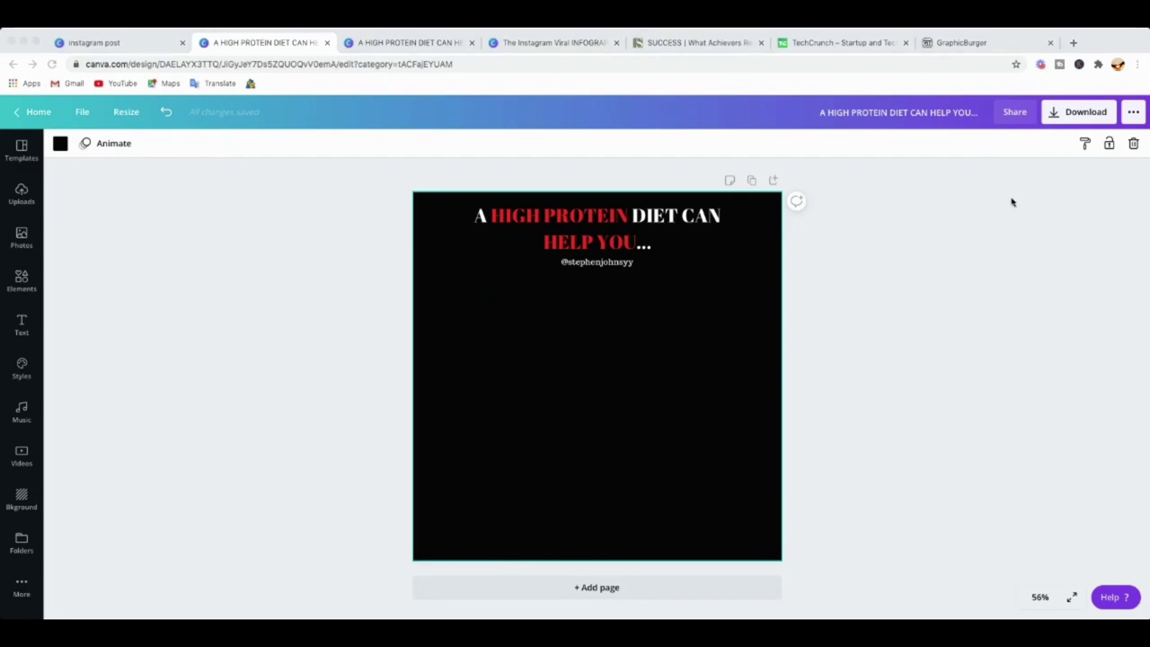
{"action": "left_click", "coordinate": [1139, 41]}
{"action": "left_click", "coordinate": [1112, 38]}
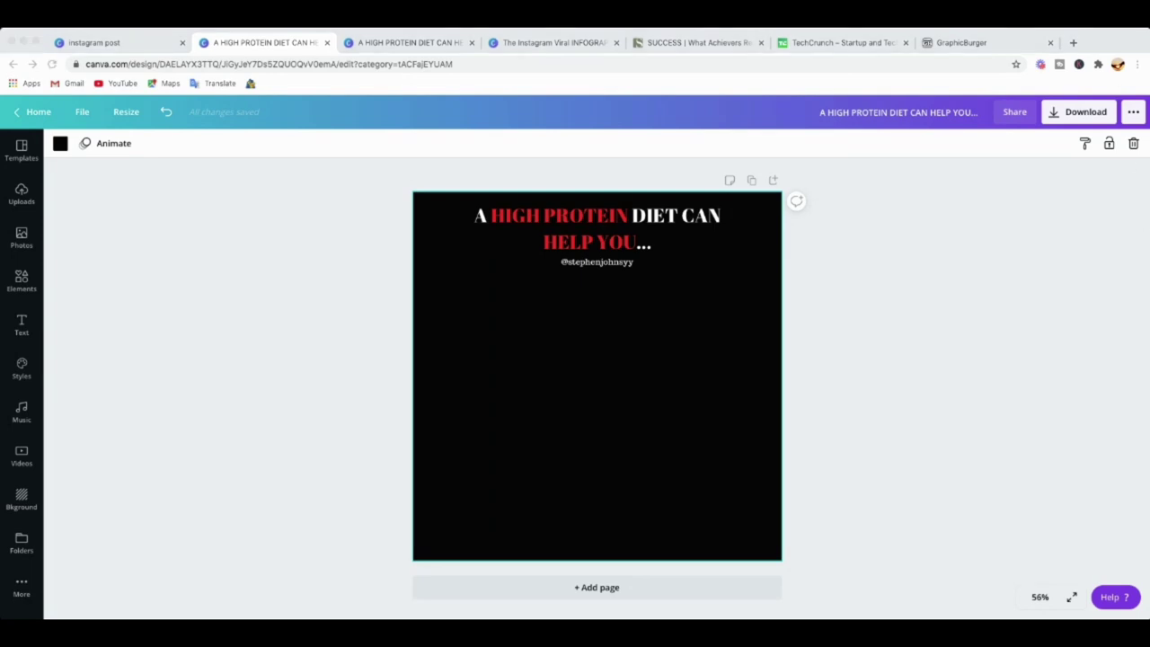
{"action": "left_click", "coordinate": [1111, 38]}
{"action": "left_click", "coordinate": [623, 321]}
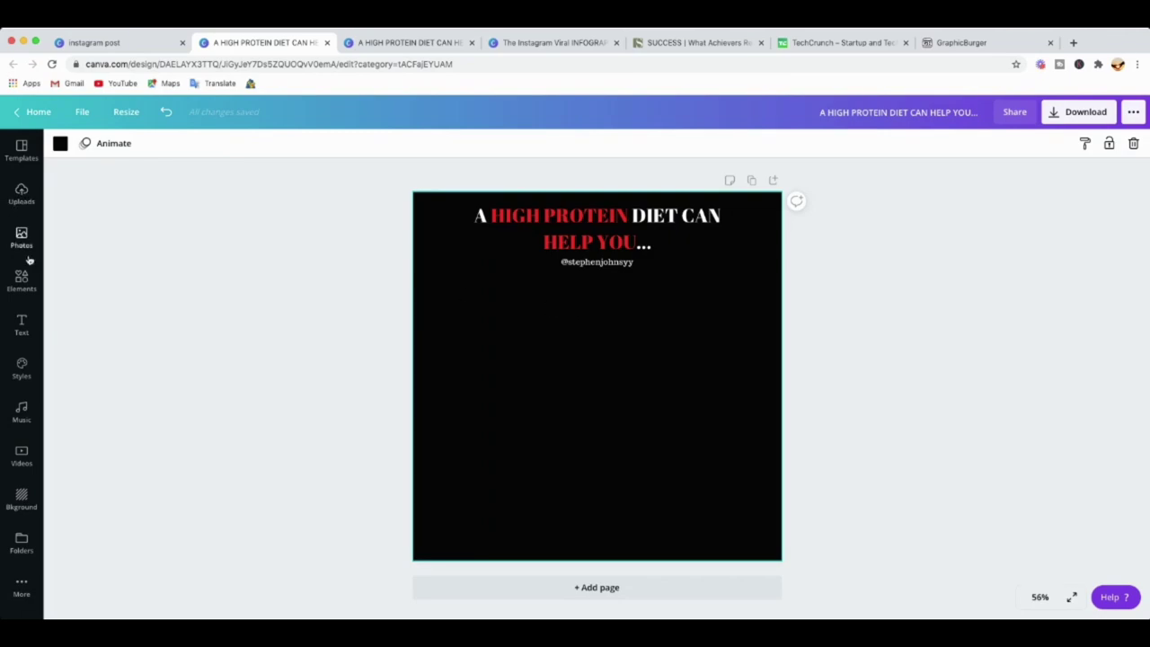
{"action": "left_click", "coordinate": [22, 328]}
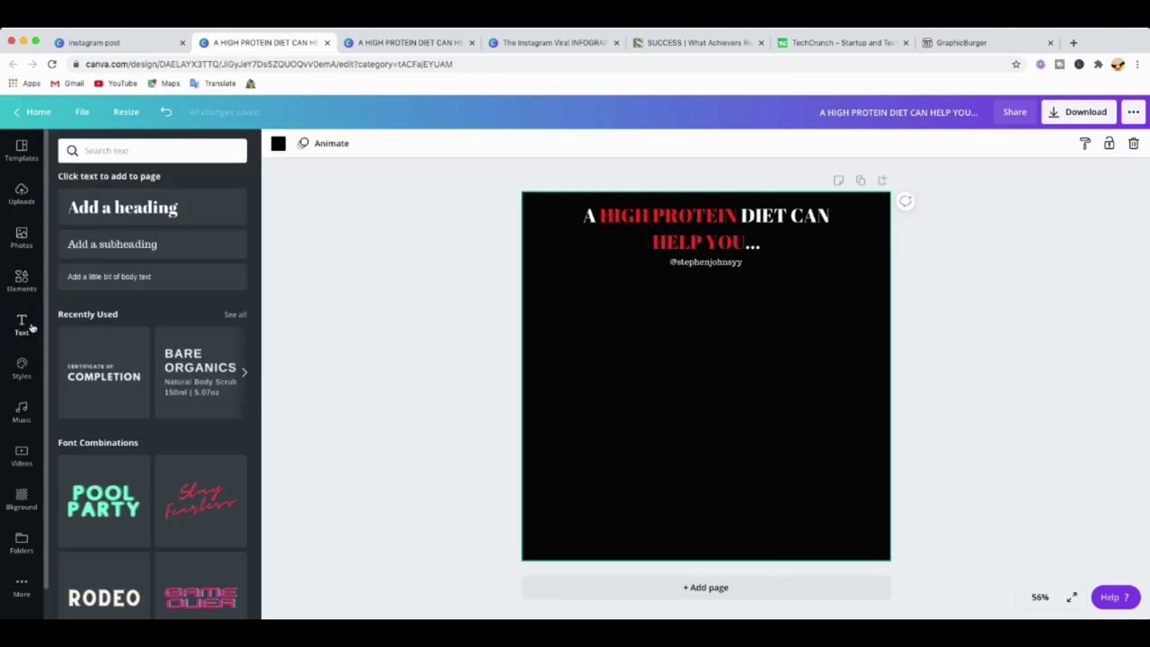
Add a new heading placeholder, move it left of centre below the handle, and select its text.
{"action": "left_click", "coordinate": [123, 208]}
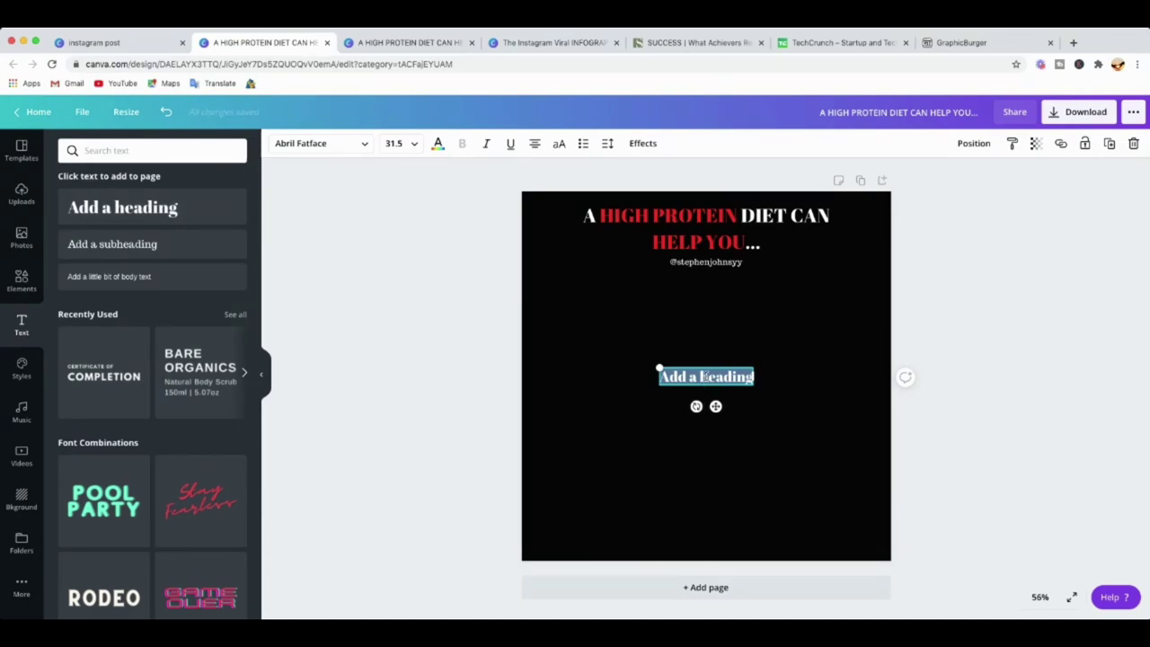
{"action": "key", "text": "Escape"}
{"action": "key", "text": "Escape"}
{"action": "left_click", "coordinate": [710, 381]}
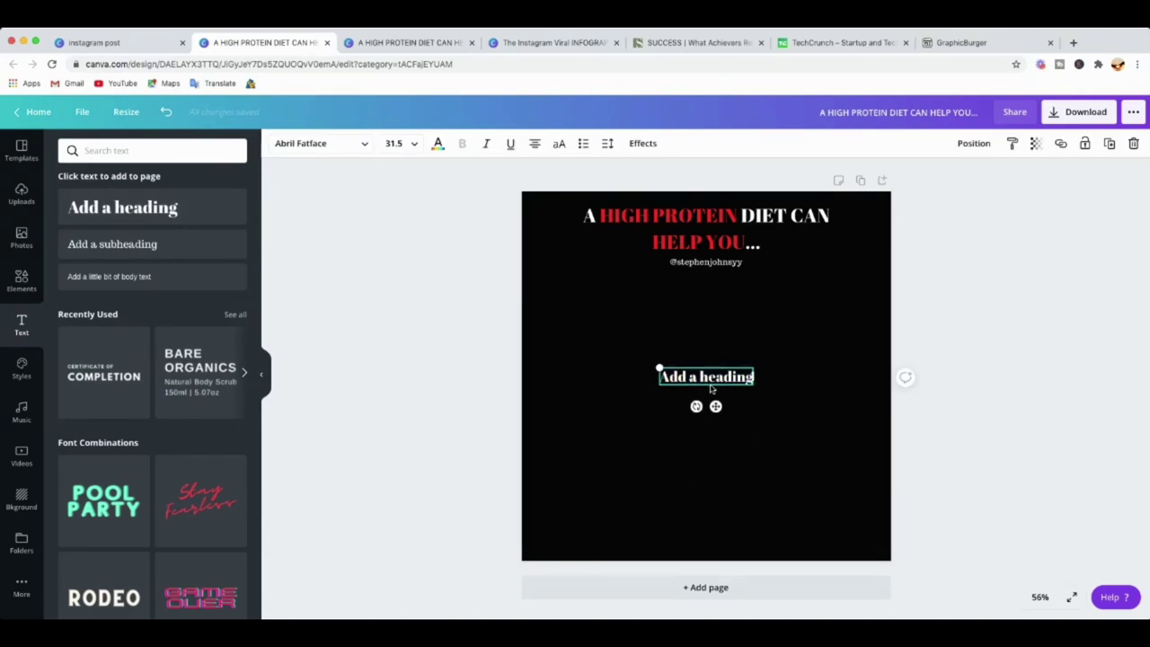
{"action": "left_click_drag", "start_coordinate": [710, 381], "coordinate": [674, 346]}
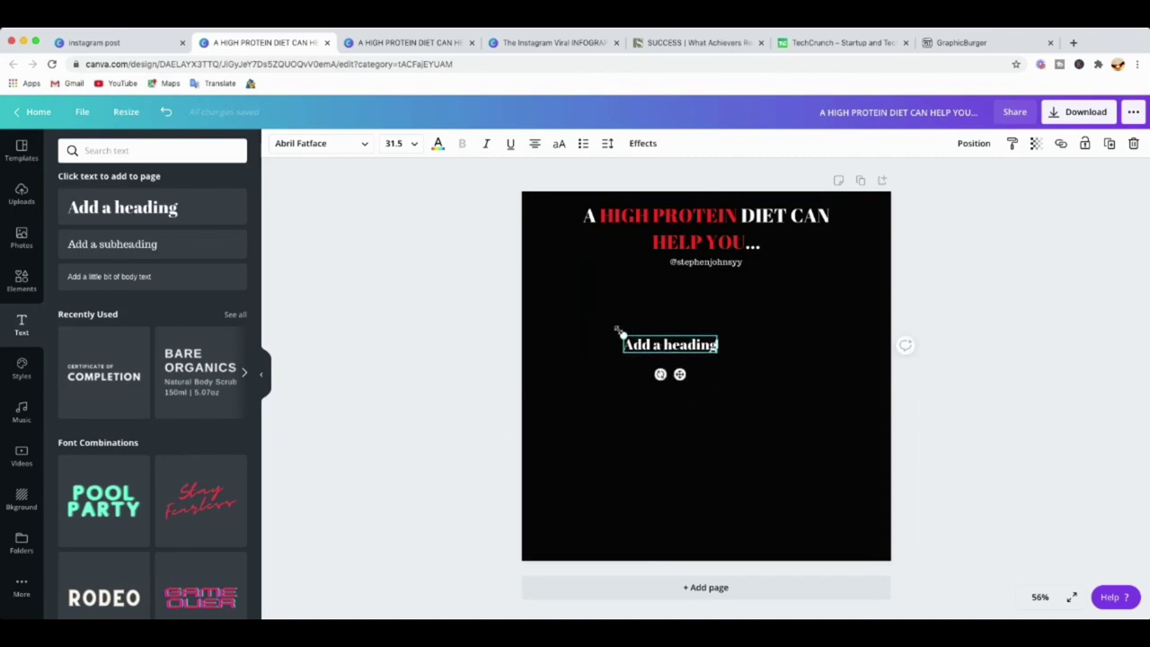
{"action": "left_click_drag", "start_coordinate": [625, 346], "coordinate": [747, 347]}
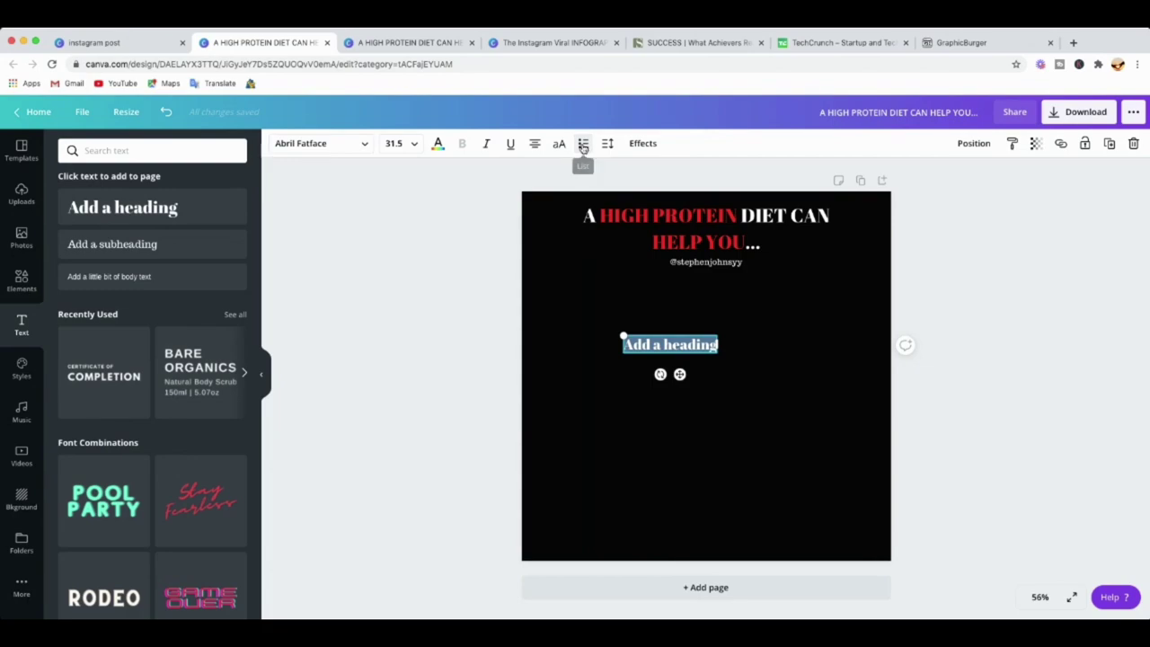
Make the text a numbered list and paste the five benefits, Curb Hunger to Enhance Your Recovery Process.
{"action": "left_click", "coordinate": [582, 145]}
{"action": "left_click", "coordinate": [582, 145]}
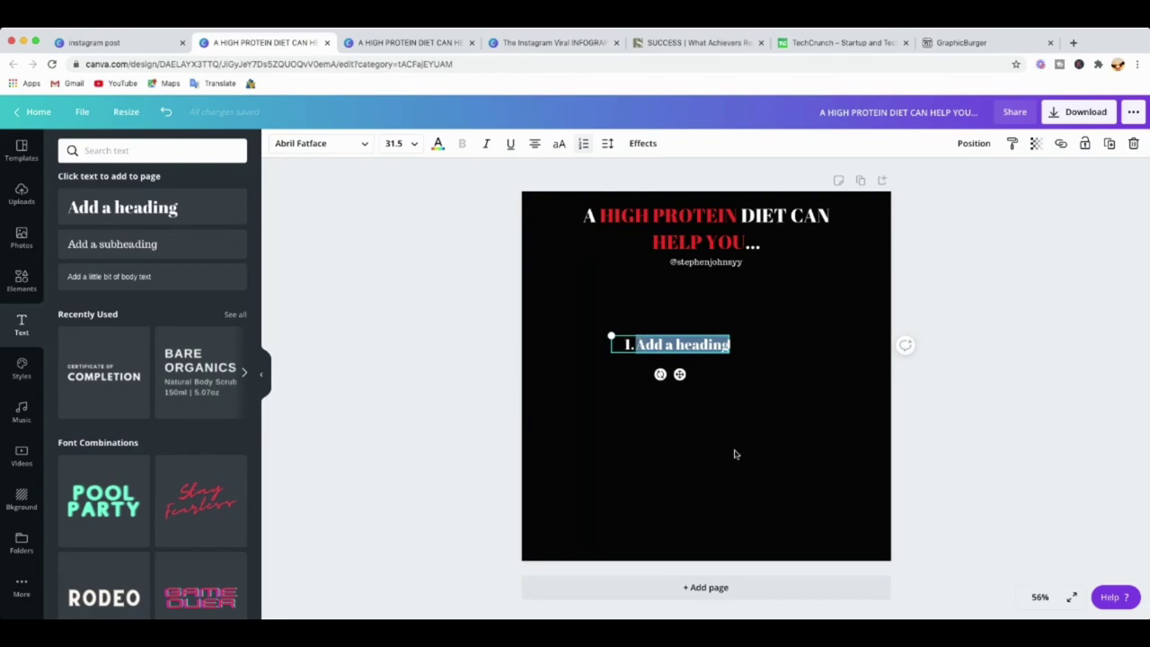
{"action": "type", "text": "Curb Hunger Maintain A Healthy Weight Build Your Lean Muscle Reduce Muscle Loss Enhance Your Recovery Process"}
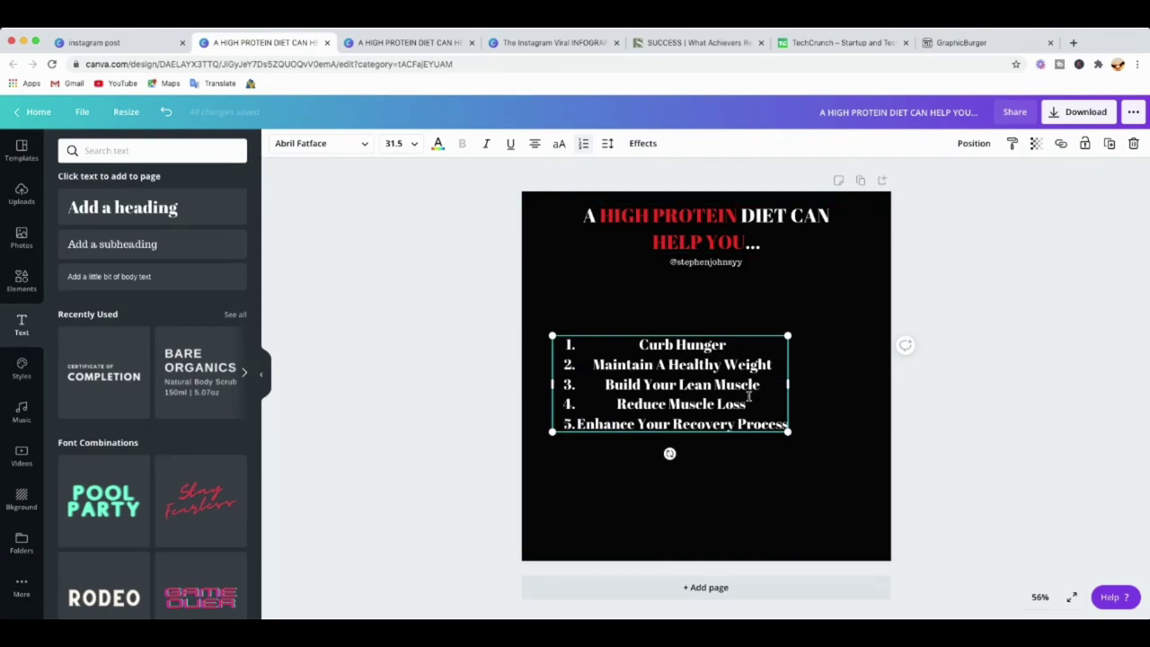
Set the numbered list's alignment to left-aligned.
{"action": "left_click", "coordinate": [753, 484]}
{"action": "left_click", "coordinate": [699, 404]}
{"action": "left_click", "coordinate": [533, 145]}
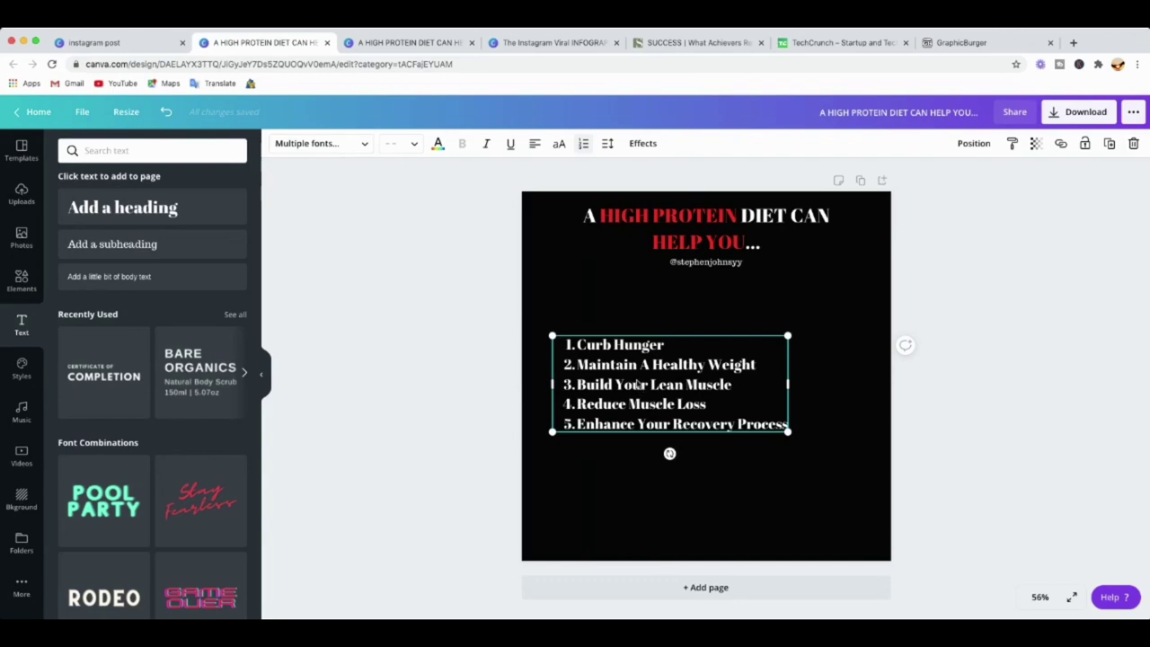
{"action": "left_click", "coordinate": [534, 145]}
{"action": "left_click", "coordinate": [534, 144]}
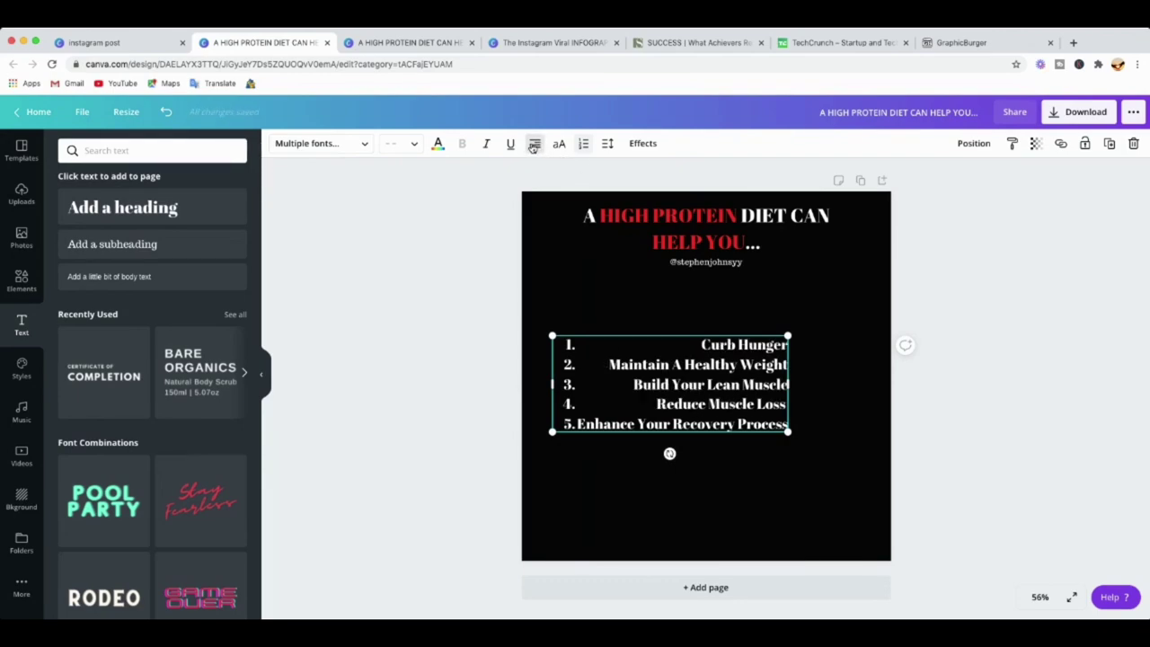
{"action": "left_click", "coordinate": [534, 145]}
{"action": "left_click", "coordinate": [534, 146]}
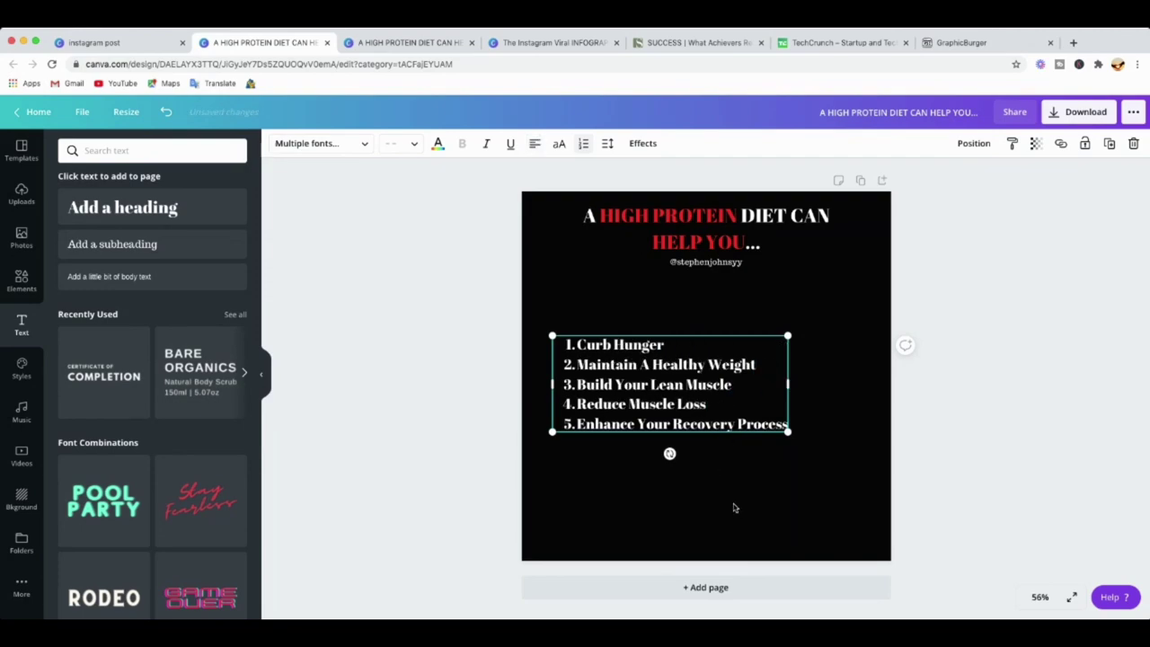
Move the numbered list higher and enlarge and narrow it so each item wraps onto two lines.
{"action": "left_click", "coordinate": [726, 499]}
{"action": "left_click_drag", "start_coordinate": [656, 387], "coordinate": [653, 337]}
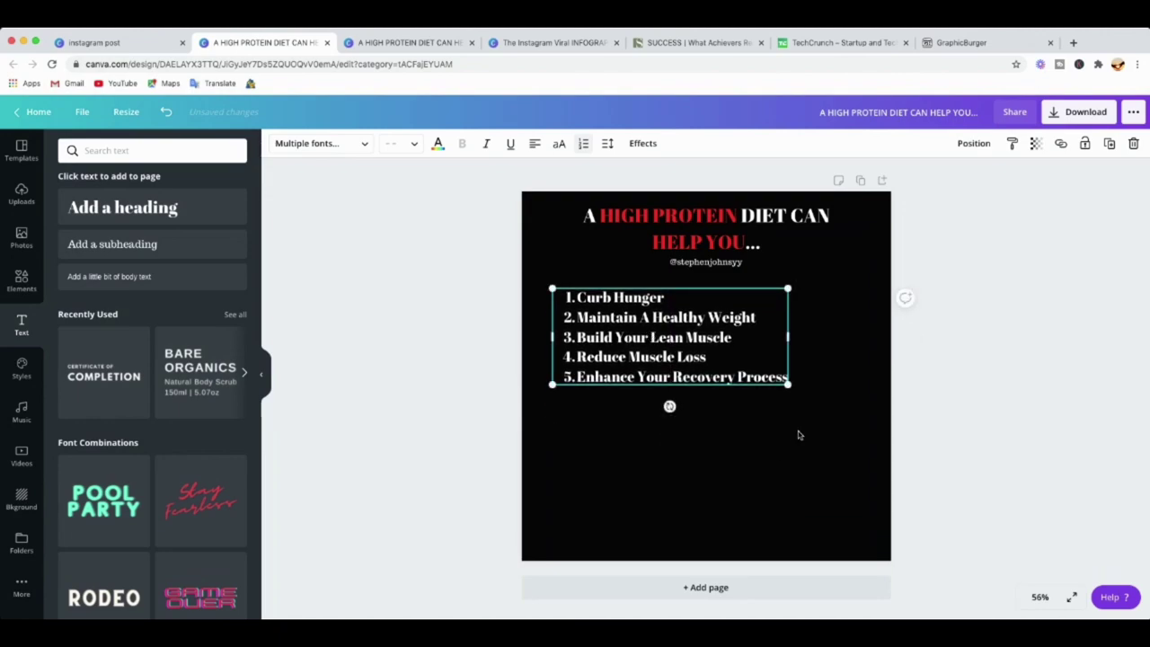
{"action": "left_click_drag", "start_coordinate": [788, 387], "coordinate": [801, 470]}
{"action": "left_click_drag", "start_coordinate": [833, 346], "coordinate": [721, 349]}
{"action": "left_click_drag", "start_coordinate": [719, 496], "coordinate": [732, 509]}
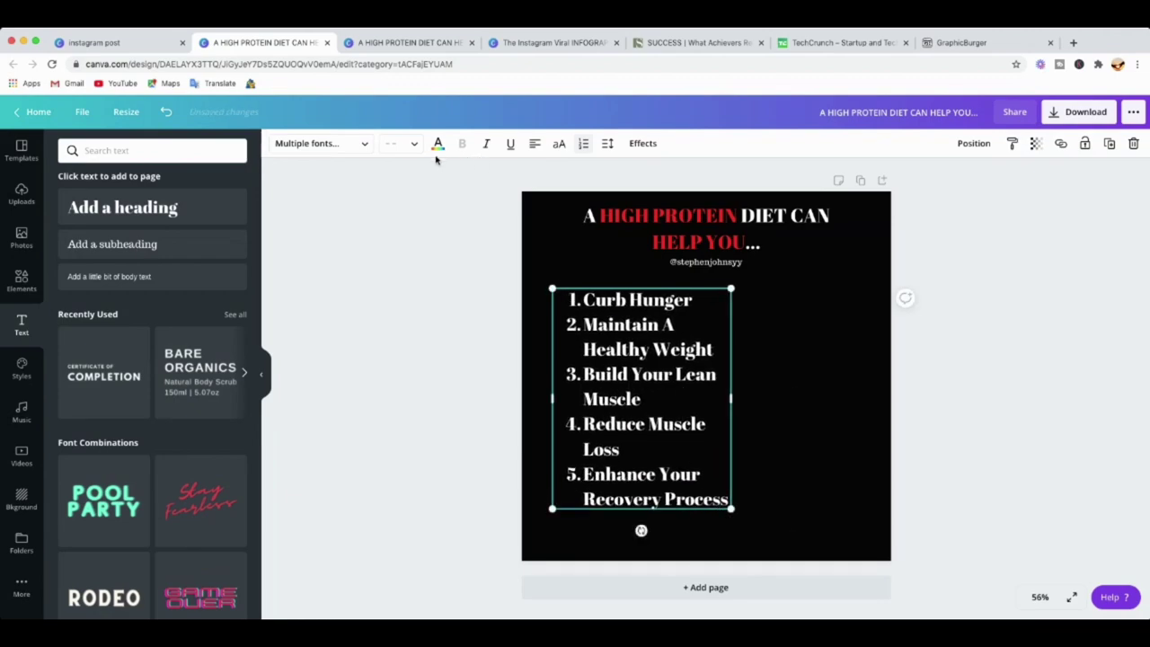
Set the list in Quincy after trying Trocchi and Arimo, then enlarge it slightly.
{"action": "left_click", "coordinate": [362, 144]}
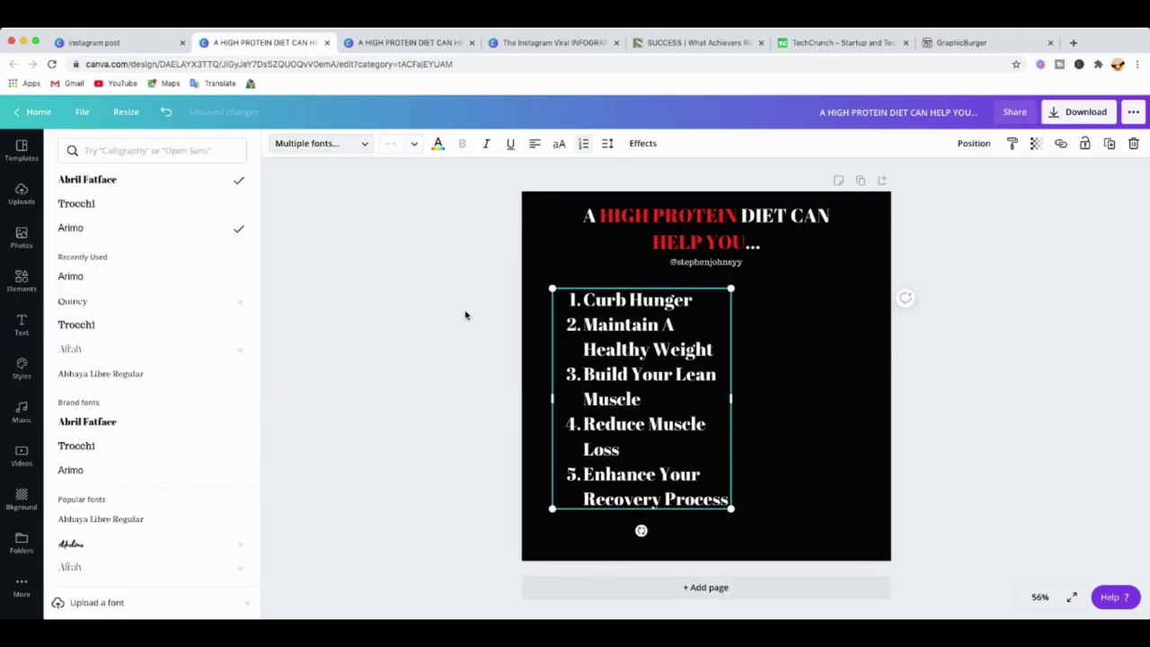
{"action": "left_click", "coordinate": [86, 204]}
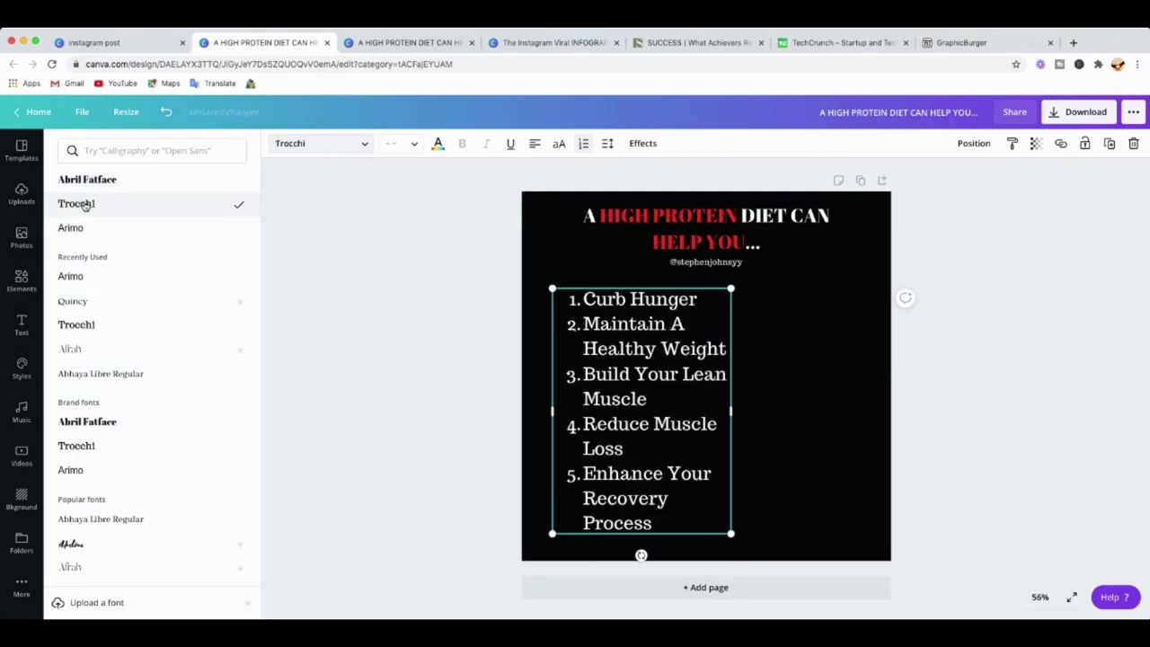
{"action": "left_click", "coordinate": [74, 228]}
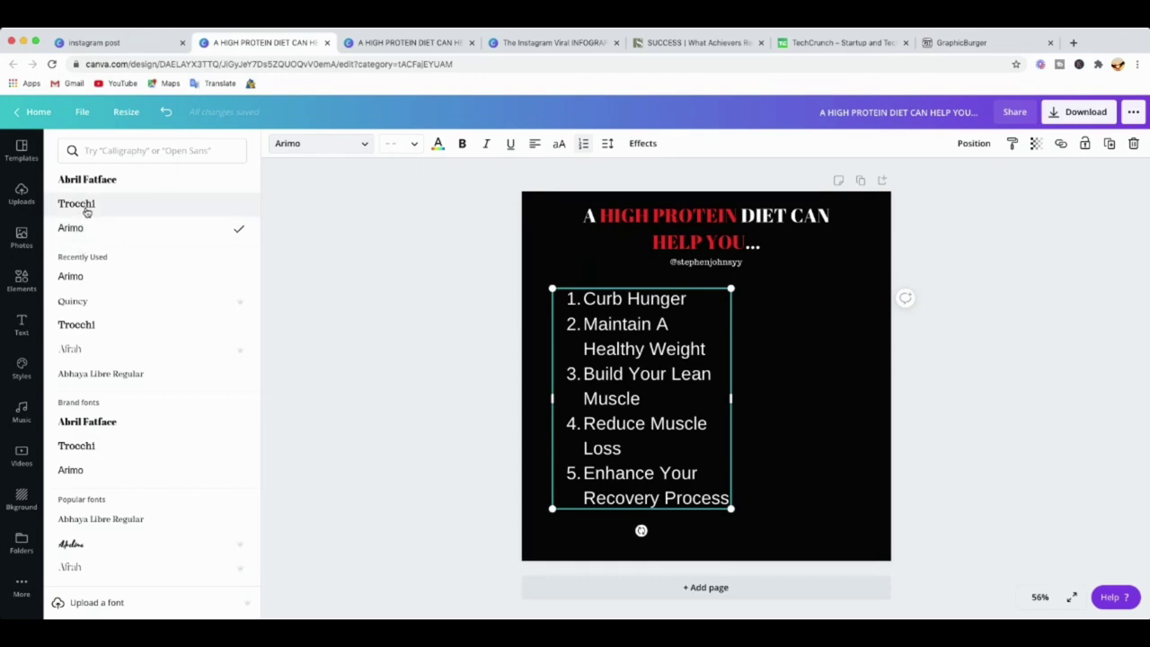
{"action": "left_click", "coordinate": [77, 303]}
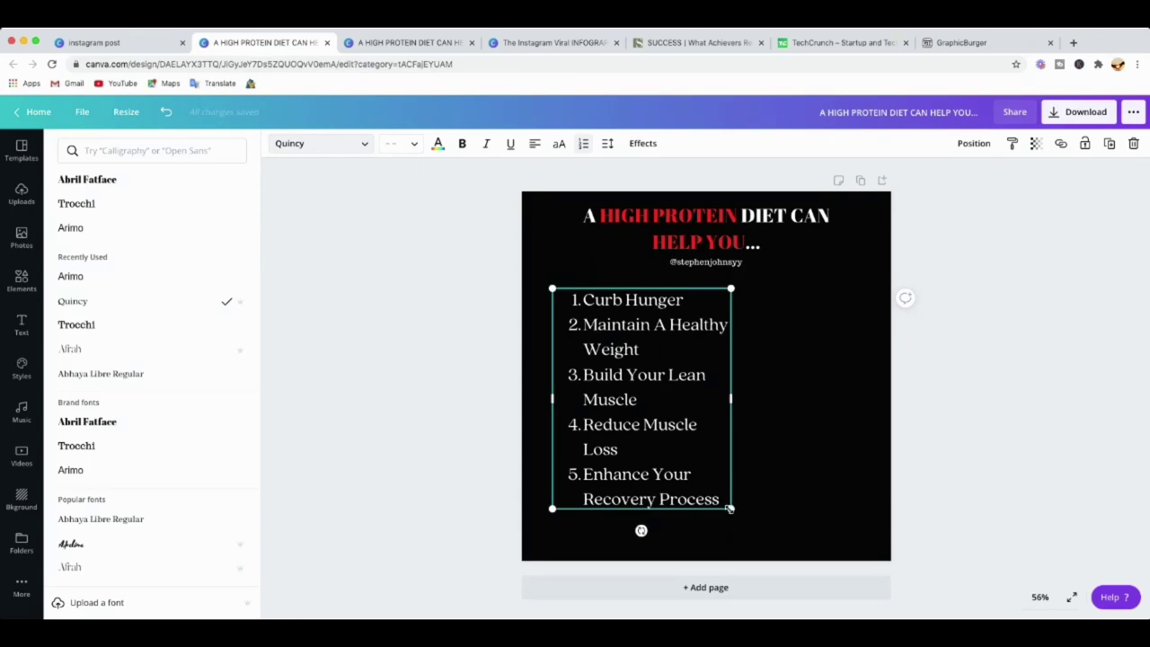
{"action": "left_click_drag", "start_coordinate": [732, 510], "coordinate": [734, 511]}
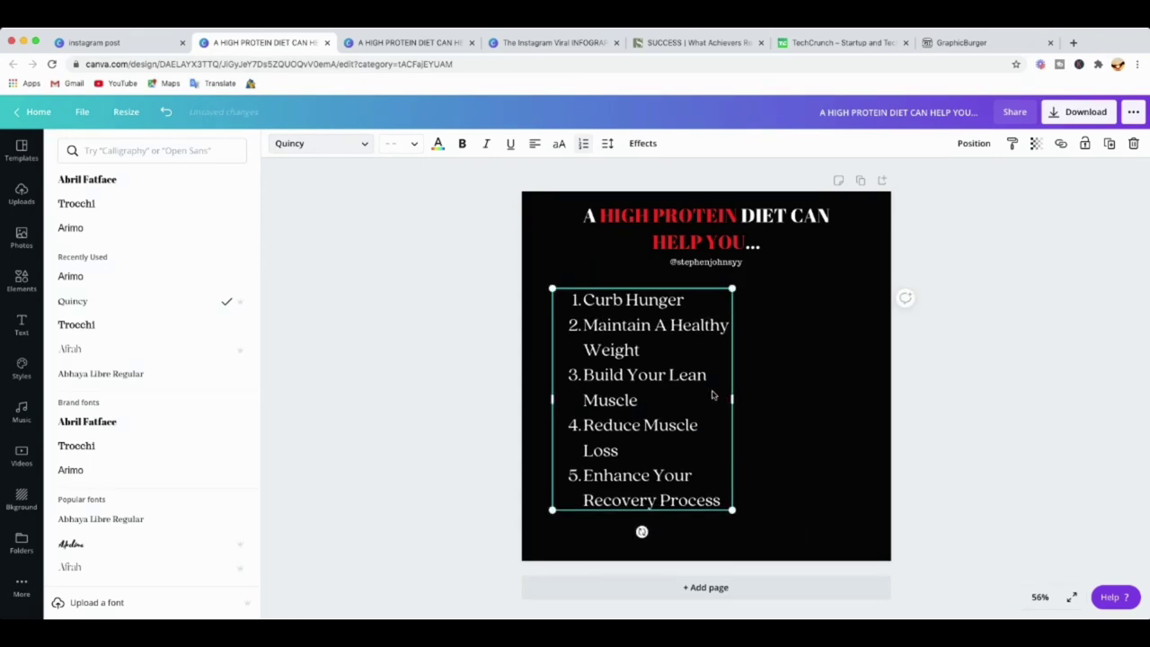
Raise the list's line height to 1.45.
{"action": "left_click", "coordinate": [608, 146]}
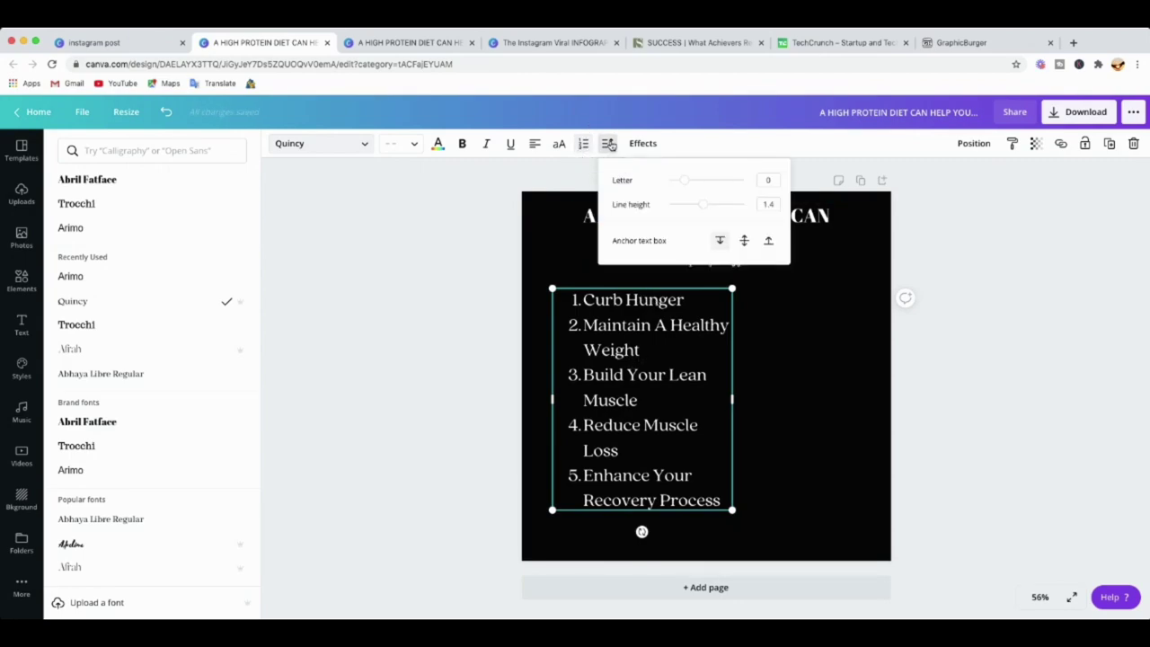
{"action": "left_click_drag", "start_coordinate": [704, 207], "coordinate": [707, 206]}
{"action": "left_click", "coordinate": [684, 181]}
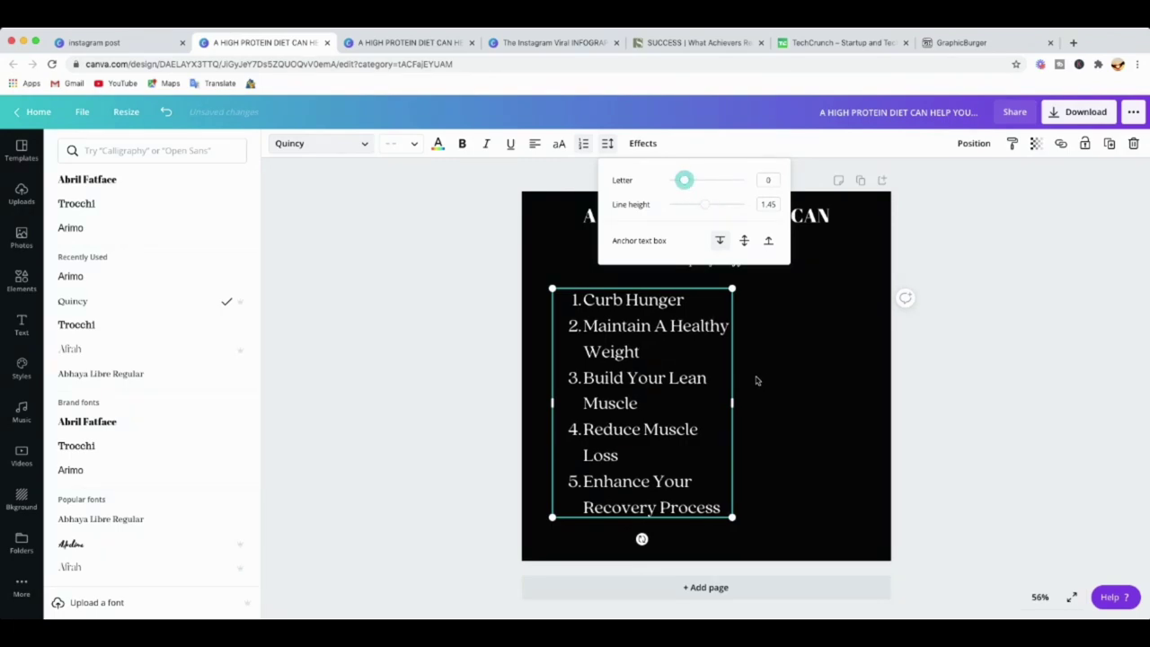
Narrow the list box slightly and nudge it a little left and up.
{"action": "left_click_drag", "start_coordinate": [733, 402], "coordinate": [727, 403]}
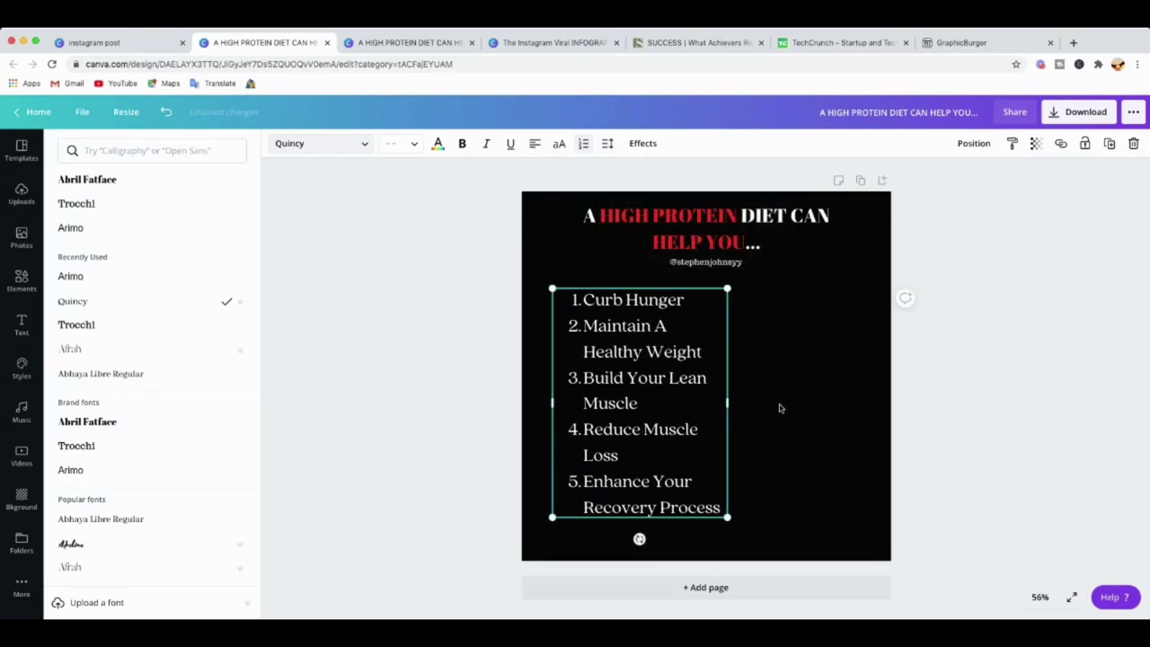
{"action": "left_click", "coordinate": [791, 391]}
{"action": "left_click_drag", "start_coordinate": [645, 381], "coordinate": [633, 375]}
{"action": "left_click", "coordinate": [811, 401]}
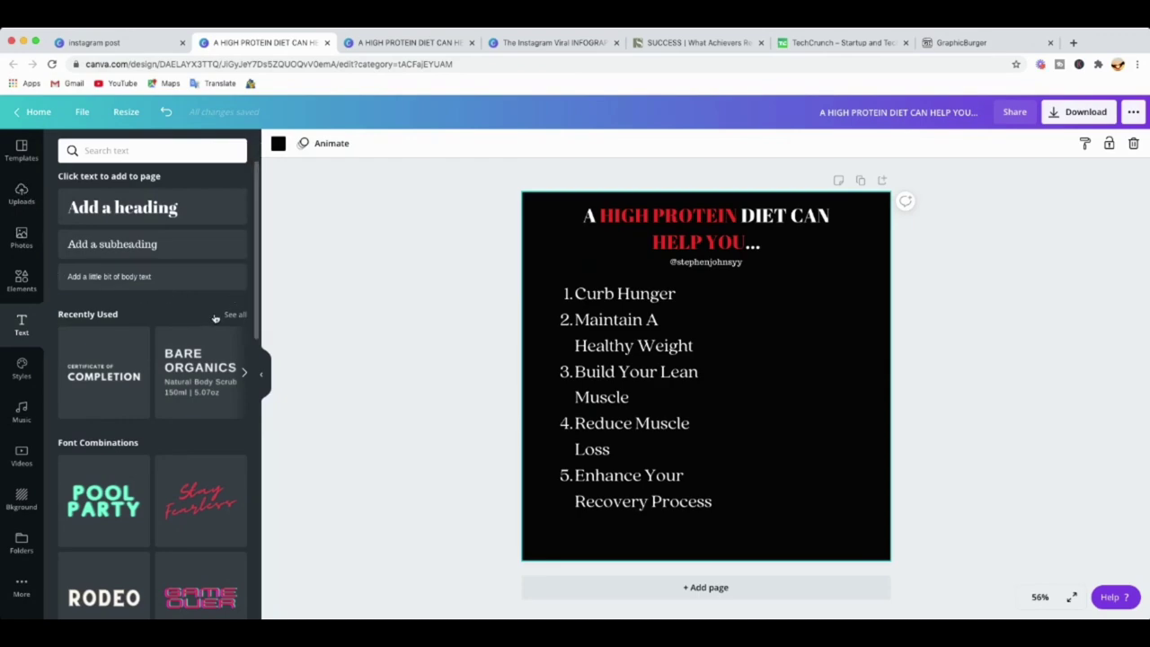
Search elements for 'Protein' and insert the orange jar with the flexed-arm emblem.
{"action": "left_click", "coordinate": [27, 279]}
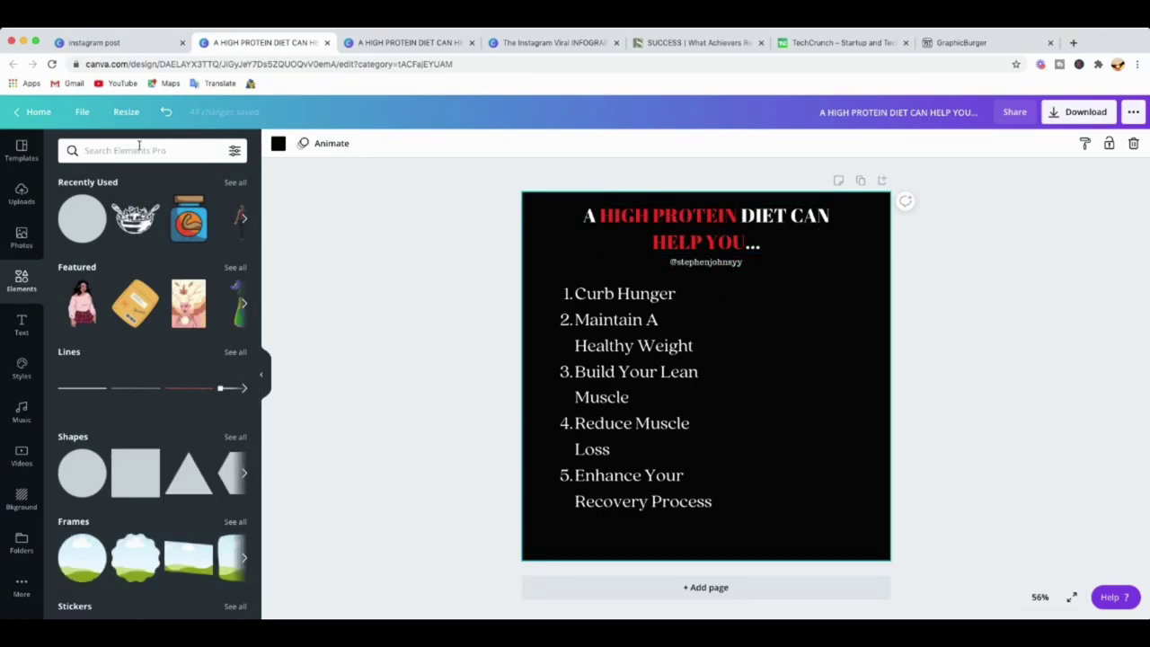
{"action": "type", "text": "Protein"}
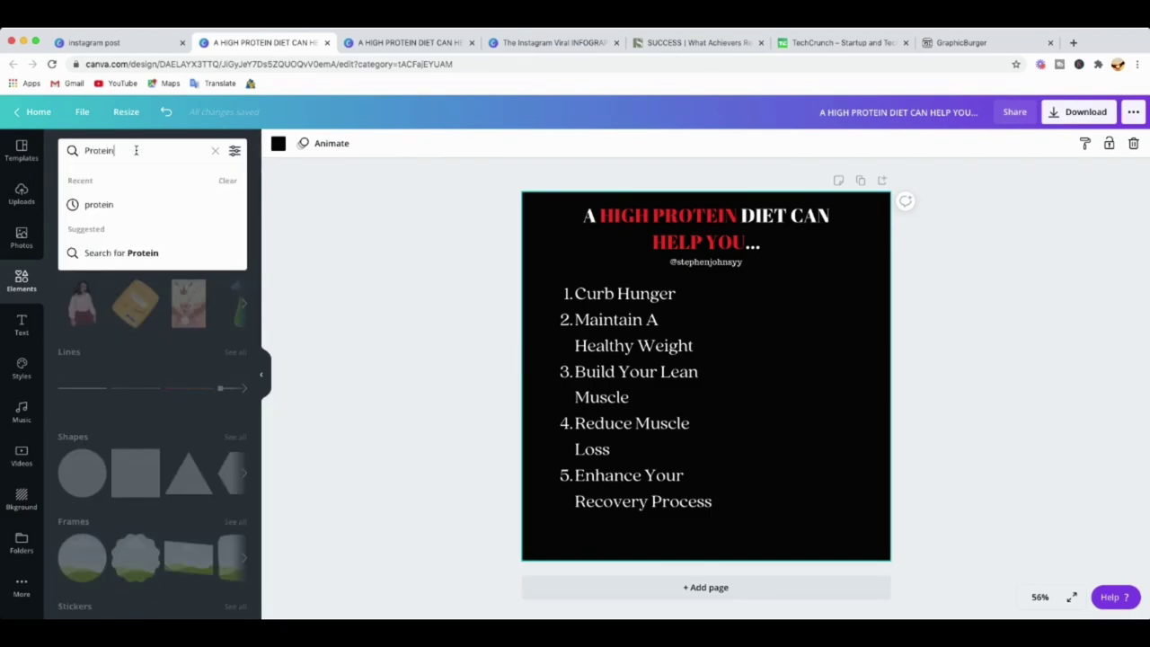
{"action": "key", "text": "Return"}
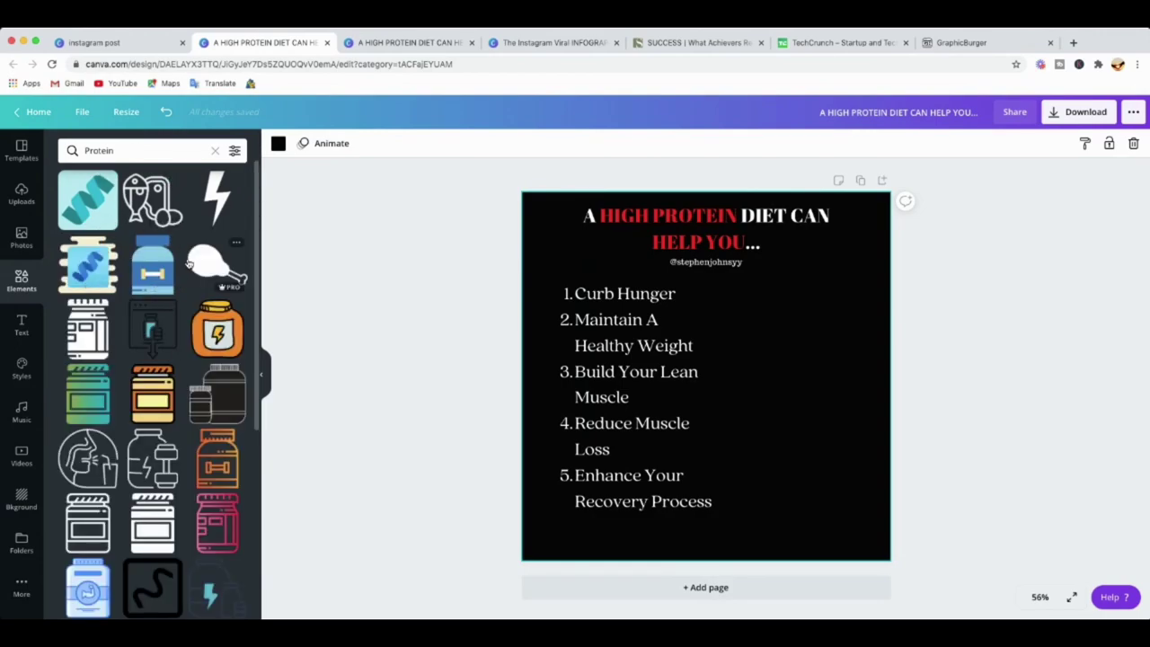
{"action": "scroll", "coordinate": [188, 261], "scroll_direction": "down", "scroll_amount": 1}
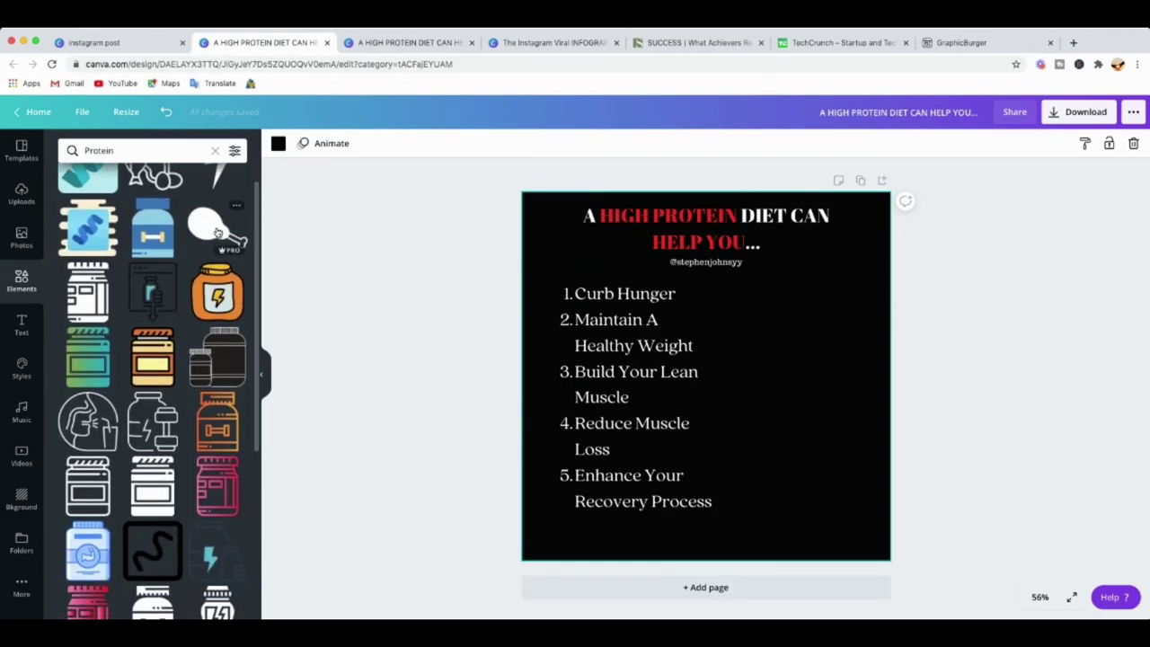
{"action": "scroll", "coordinate": [166, 314], "scroll_direction": "down", "scroll_amount": 3}
{"action": "scroll", "coordinate": [172, 313], "scroll_direction": "down", "scroll_amount": 7}
{"action": "scroll", "coordinate": [176, 334], "scroll_direction": "down", "scroll_amount": 2}
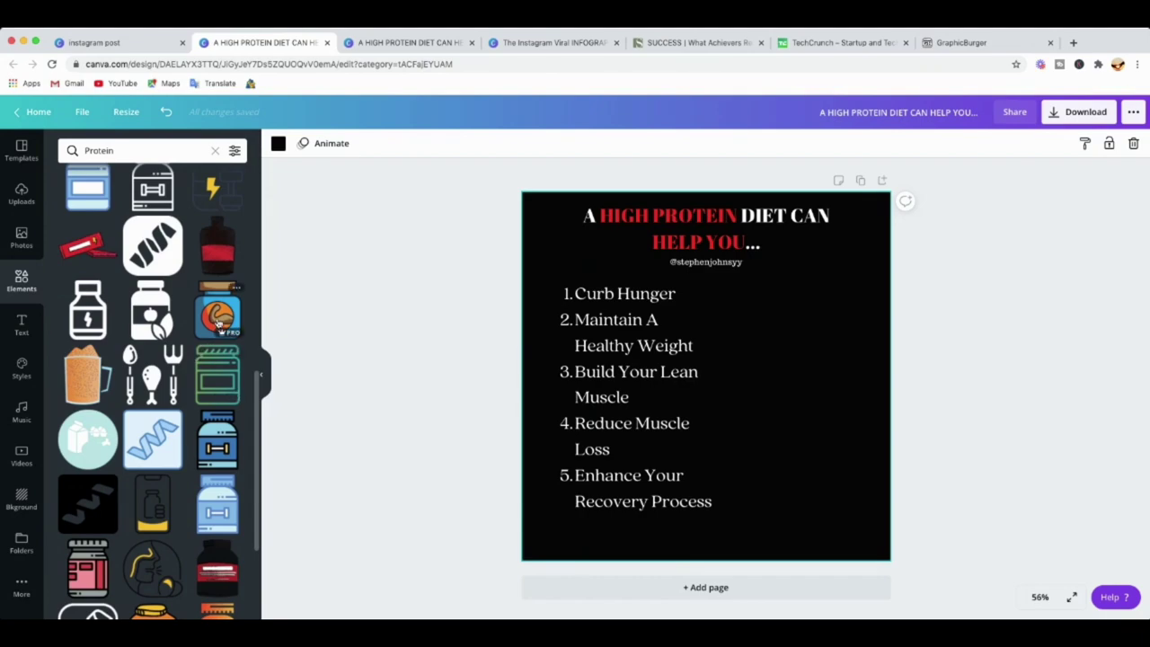
{"action": "left_click", "coordinate": [221, 322]}
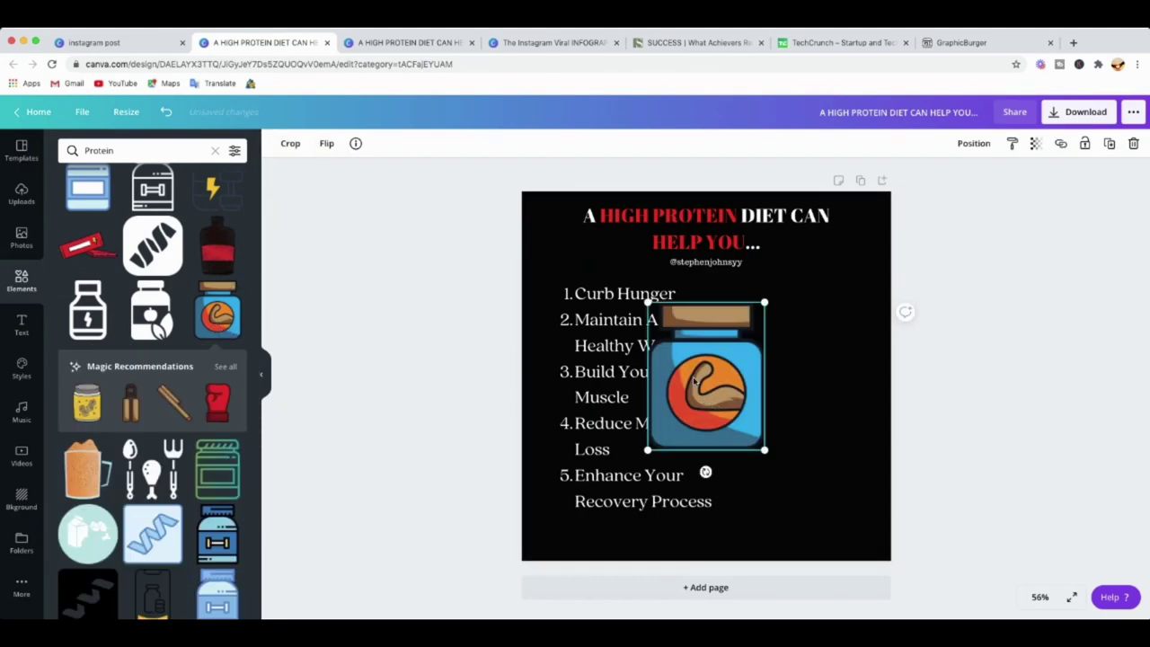
Shrink the protein jar and place it right of the list, near its top.
{"action": "left_click_drag", "start_coordinate": [712, 384], "coordinate": [791, 371]}
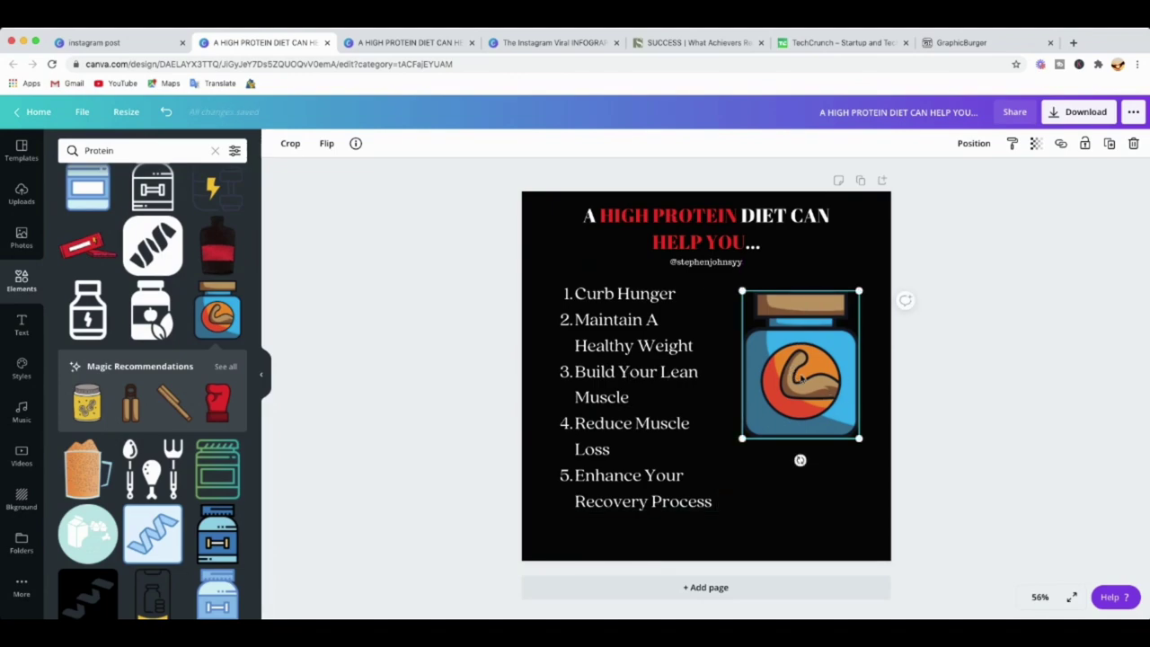
{"action": "left_click_drag", "start_coordinate": [751, 299], "coordinate": [792, 349]}
{"action": "left_click_drag", "start_coordinate": [829, 408], "coordinate": [849, 385]}
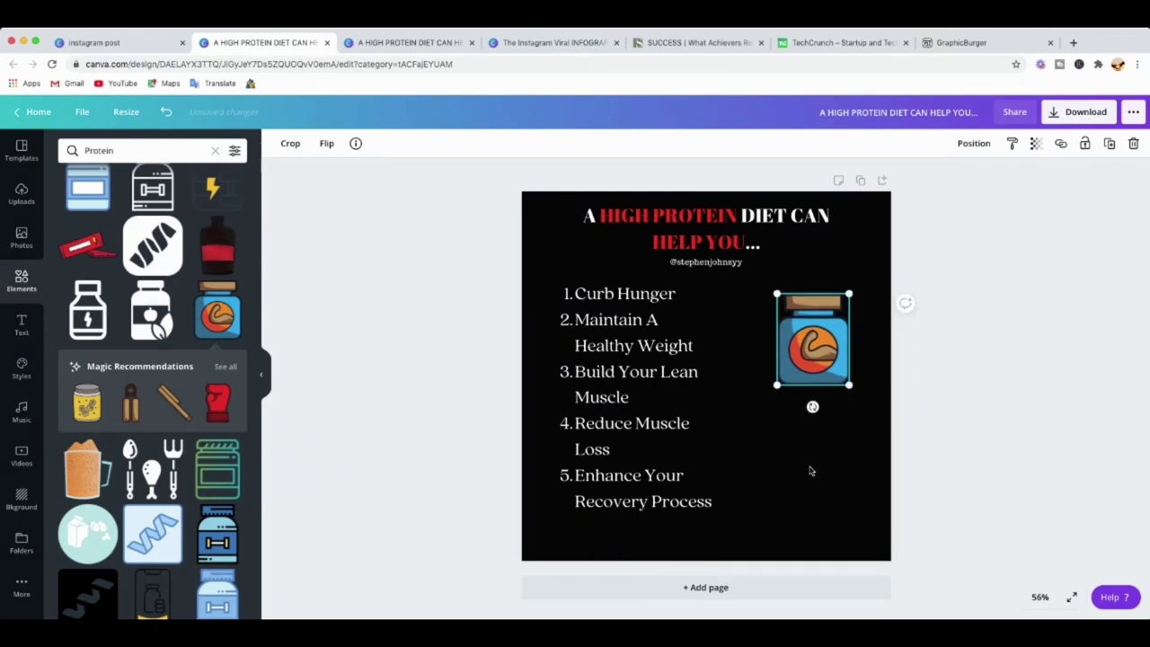
{"action": "left_click", "coordinate": [810, 471]}
{"action": "left_click", "coordinate": [817, 386]}
{"action": "left_click", "coordinate": [215, 152]}
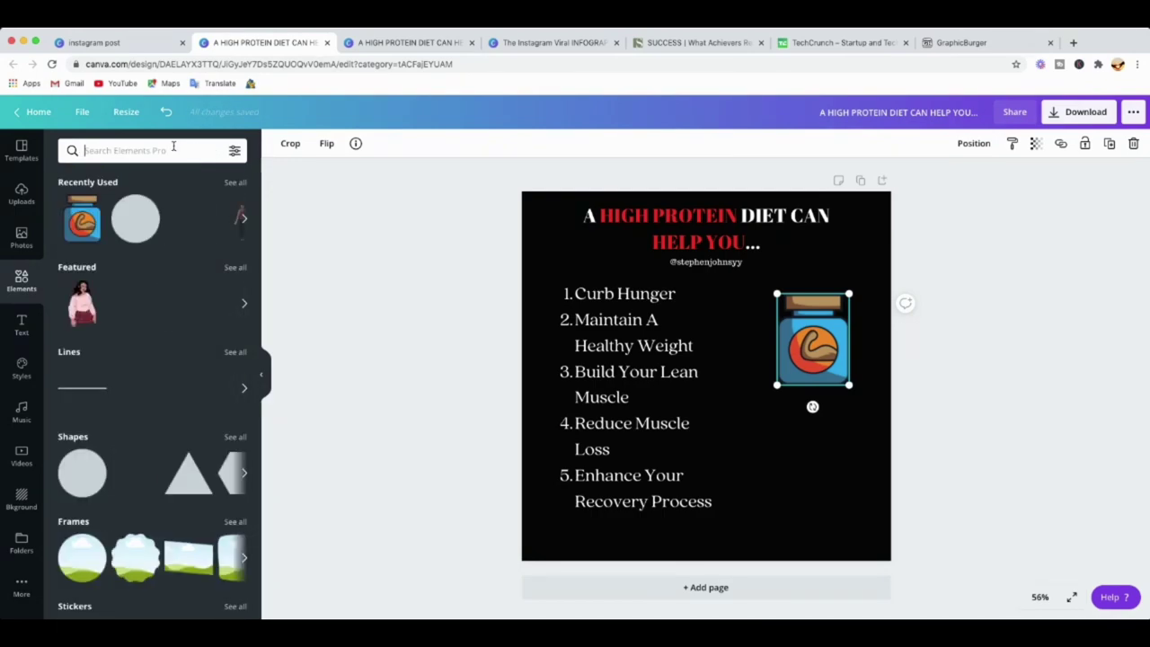
Search elements for 'food' and insert the salad-bowl graphic.
{"action": "type", "text": "food"}
{"action": "key", "text": "Return"}
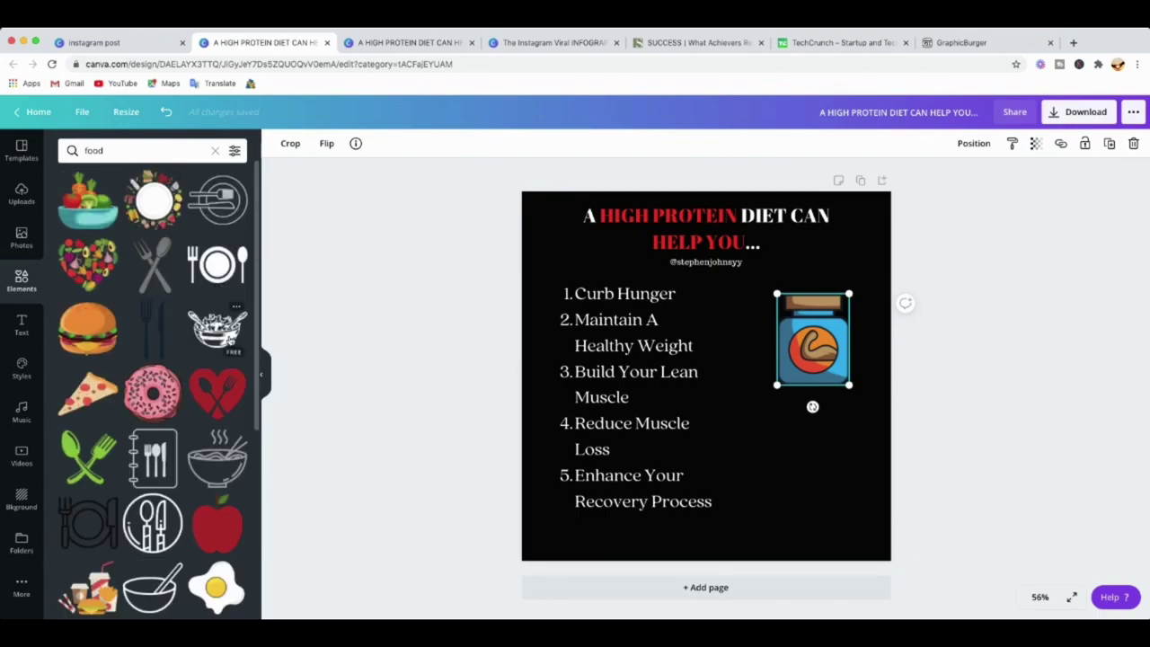
{"action": "scroll", "coordinate": [236, 344], "scroll_direction": "down", "scroll_amount": 2}
{"action": "scroll", "coordinate": [236, 345], "scroll_direction": "down", "scroll_amount": 5}
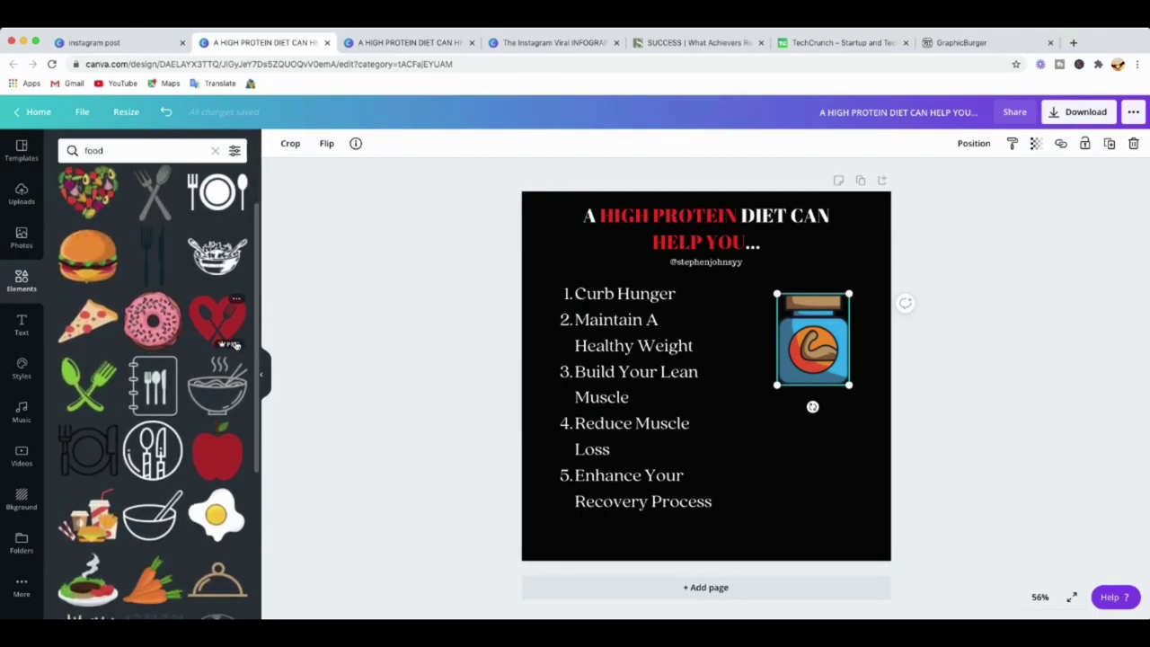
{"action": "scroll", "coordinate": [221, 342], "scroll_direction": "down", "scroll_amount": 8}
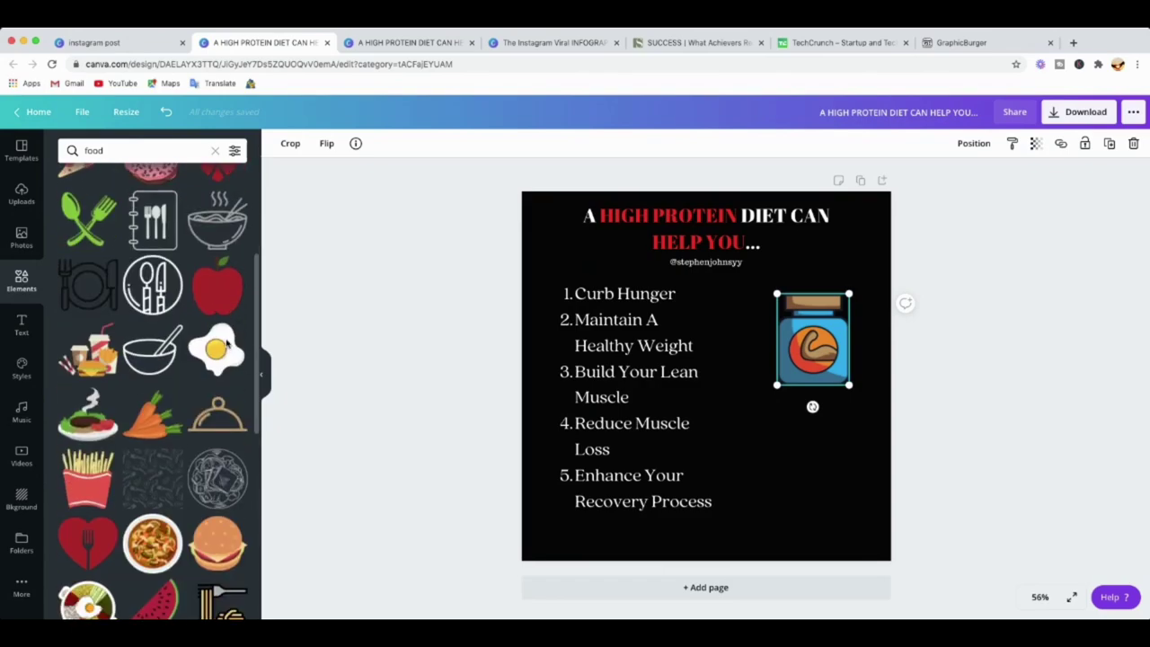
{"action": "scroll", "coordinate": [232, 350], "scroll_direction": "up", "scroll_amount": 14}
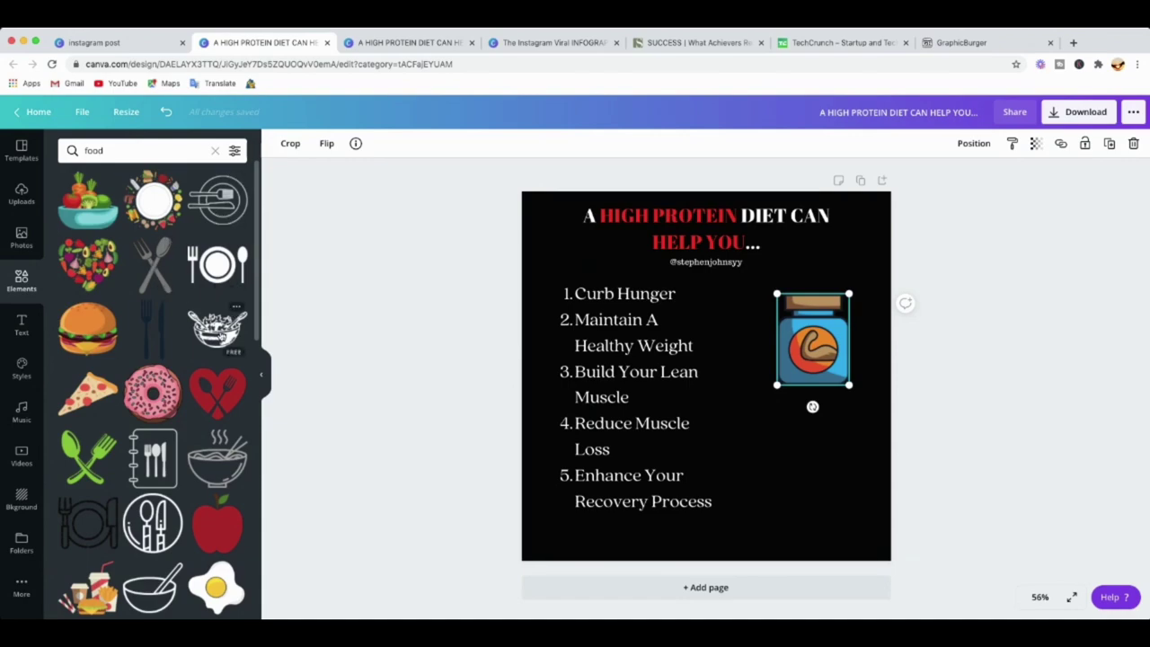
{"action": "left_click", "coordinate": [217, 328]}
Shrink the salad bowl and settle it at the lower right beside the list.
{"action": "left_click_drag", "start_coordinate": [719, 393], "coordinate": [806, 455]}
{"action": "left_click_drag", "start_coordinate": [868, 490], "coordinate": [839, 477]}
{"action": "left_click_drag", "start_coordinate": [760, 441], "coordinate": [796, 485]}
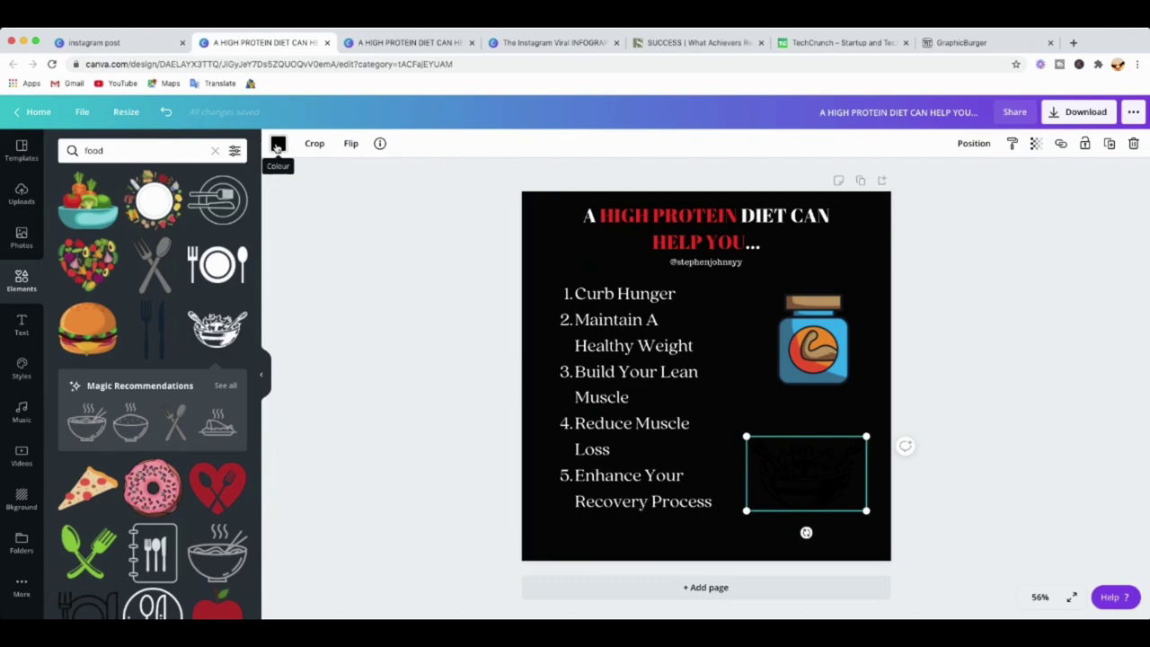
Recolour the salad bowl light green after trying dark blue, purple and dark green.
{"action": "left_click", "coordinate": [278, 145]}
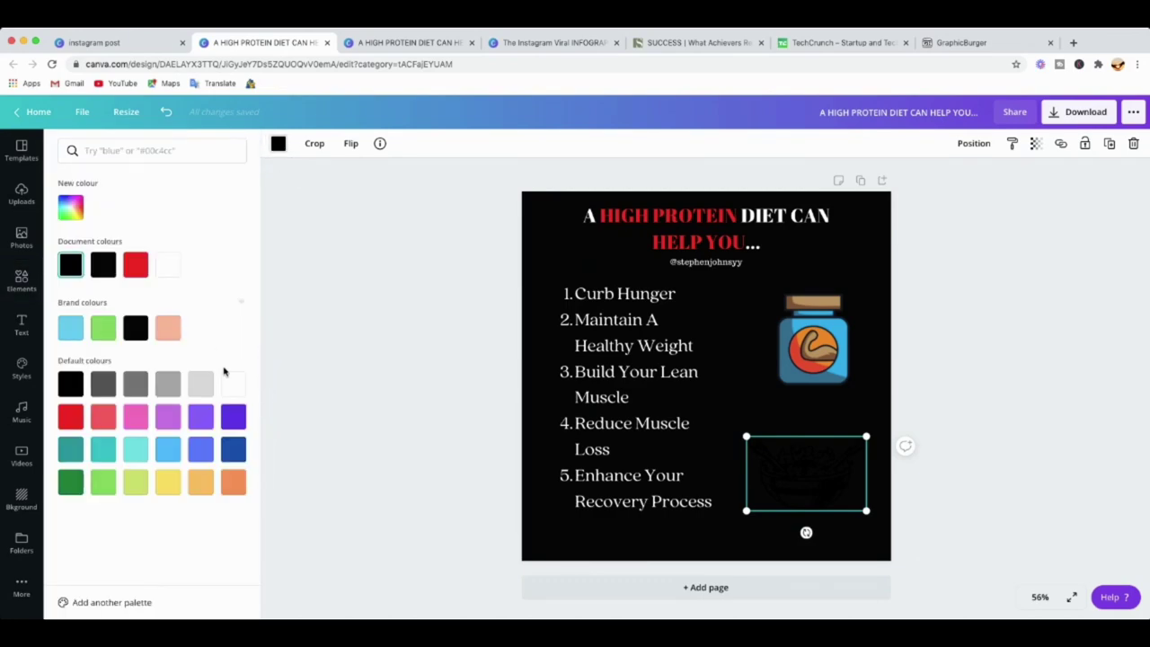
{"action": "left_click", "coordinate": [102, 327]}
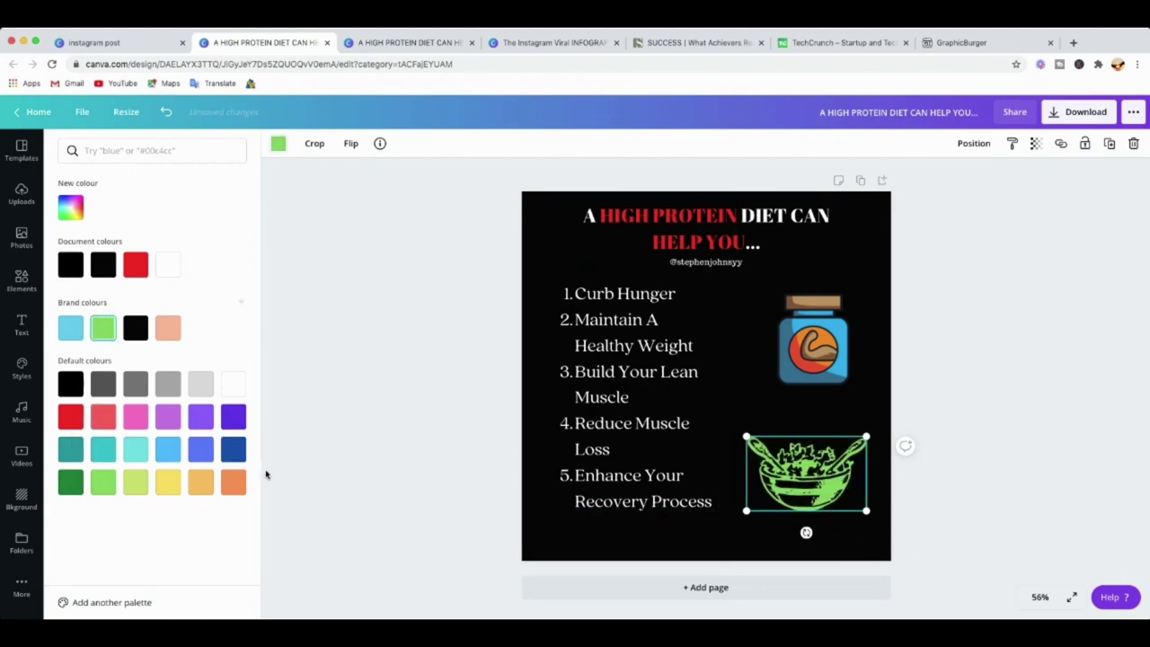
{"action": "left_click", "coordinate": [233, 449]}
{"action": "left_click", "coordinate": [200, 416]}
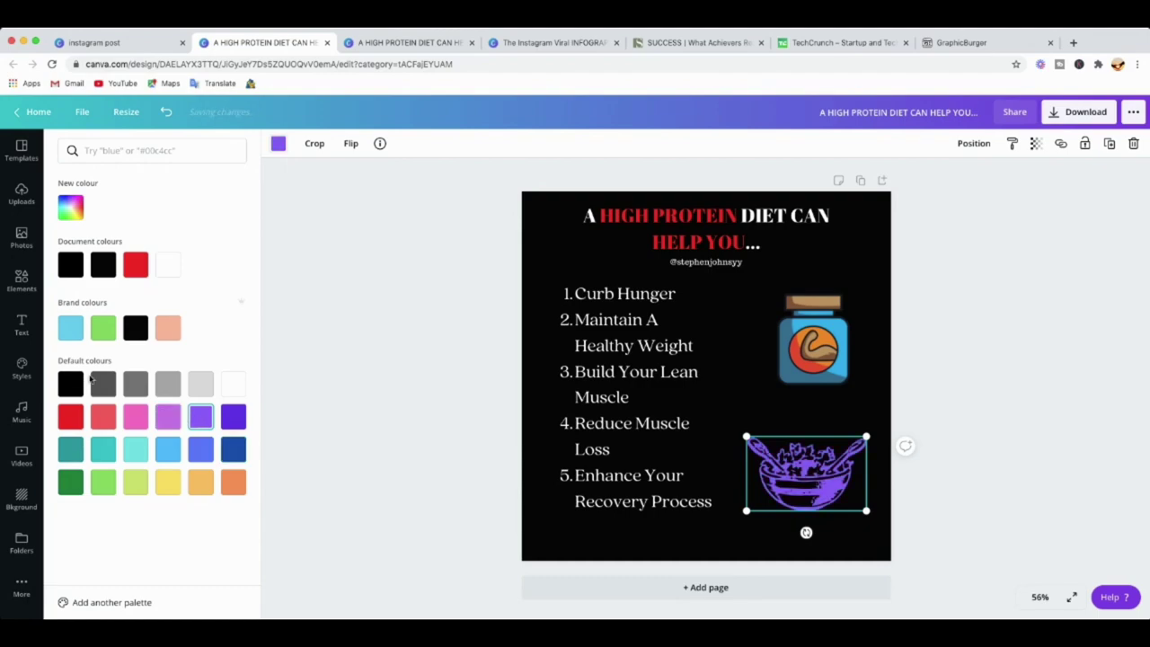
{"action": "left_click", "coordinate": [71, 484]}
{"action": "left_click", "coordinate": [103, 492]}
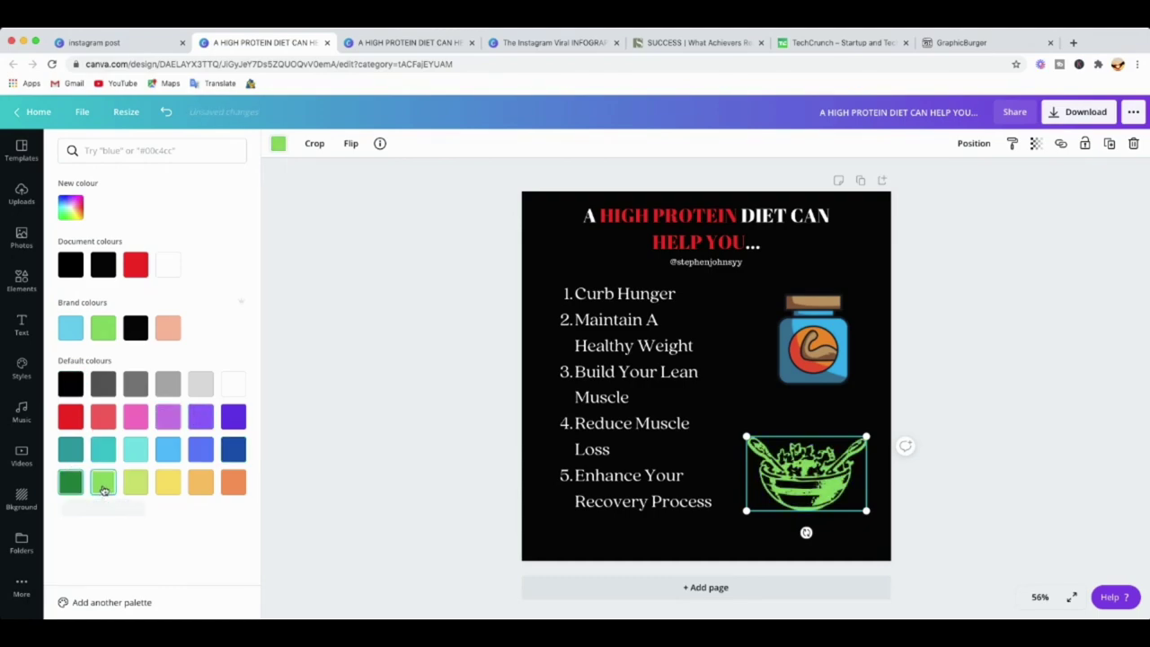
Nudge the salad bowl slightly upward beside list items 4–5.
{"action": "left_click", "coordinate": [934, 394]}
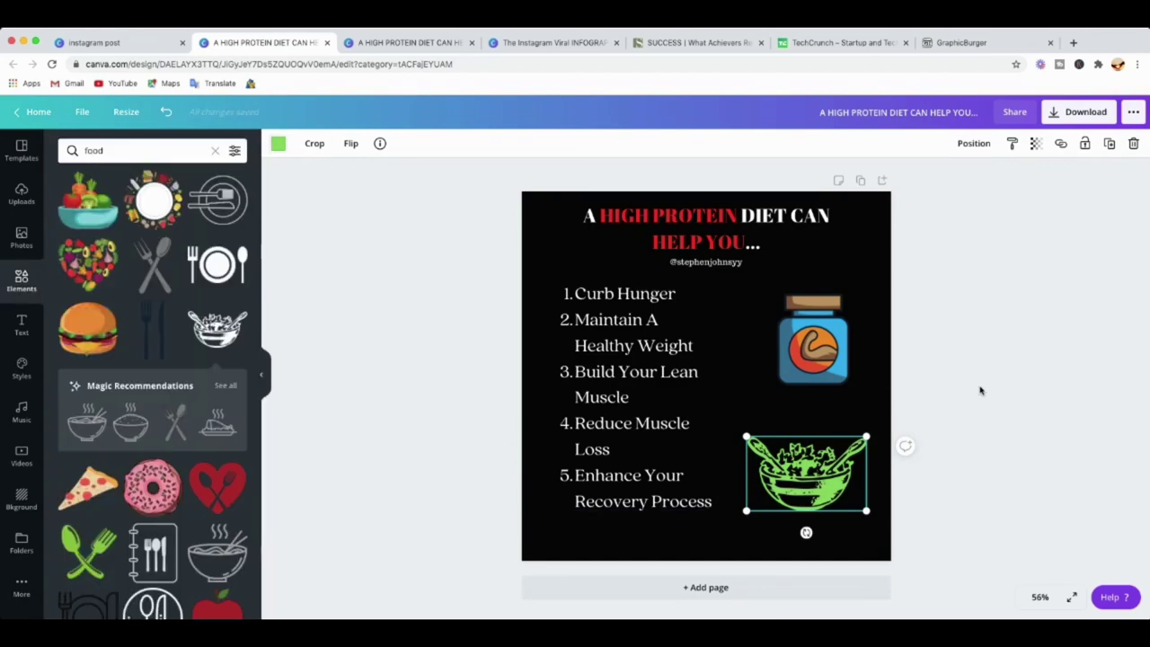
{"action": "left_click_drag", "start_coordinate": [762, 473], "coordinate": [762, 458]}
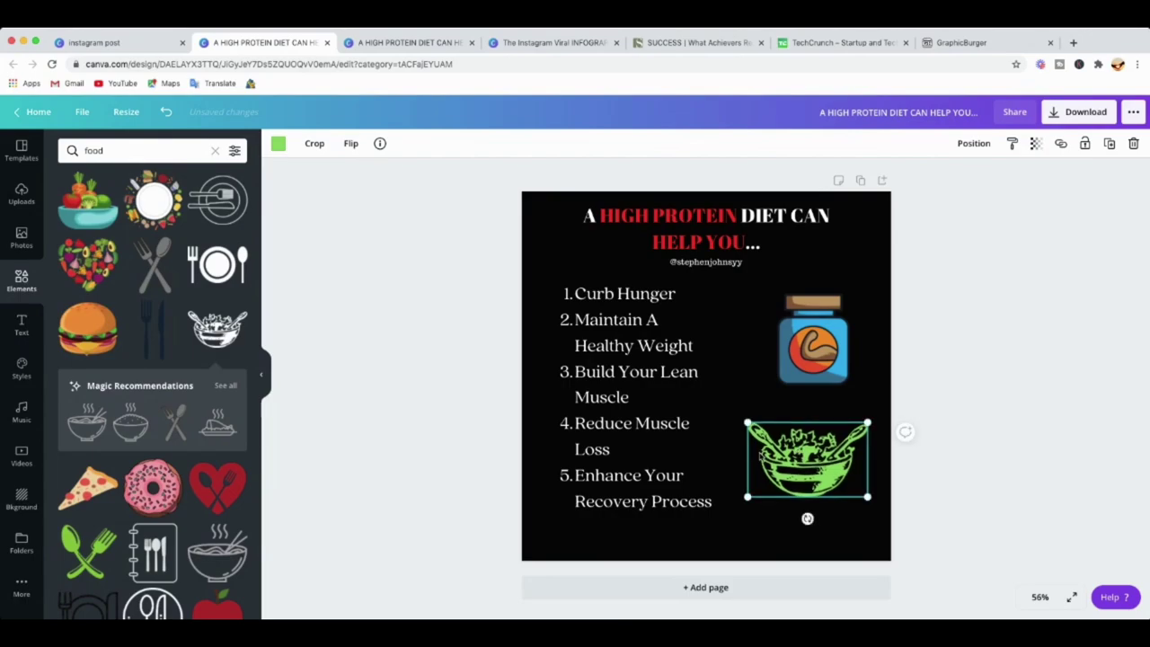
{"action": "left_click", "coordinate": [737, 527]}
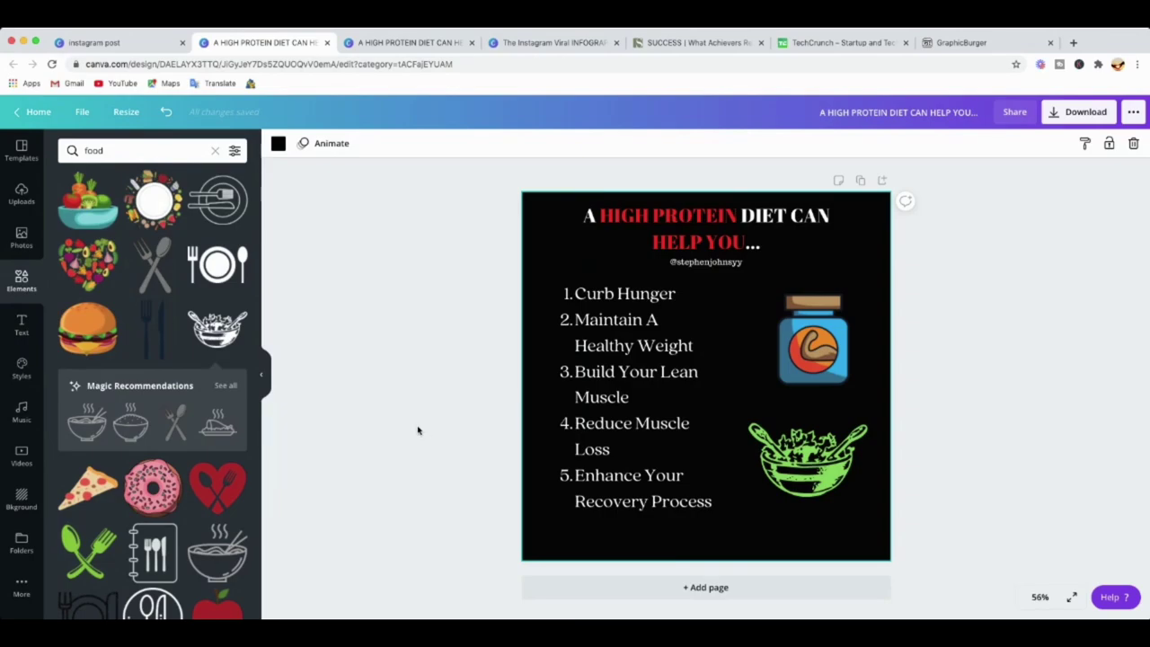
Clear the food search and search elements for 'icon'.
{"action": "left_click", "coordinate": [127, 151]}
{"action": "left_click", "coordinate": [214, 151]}
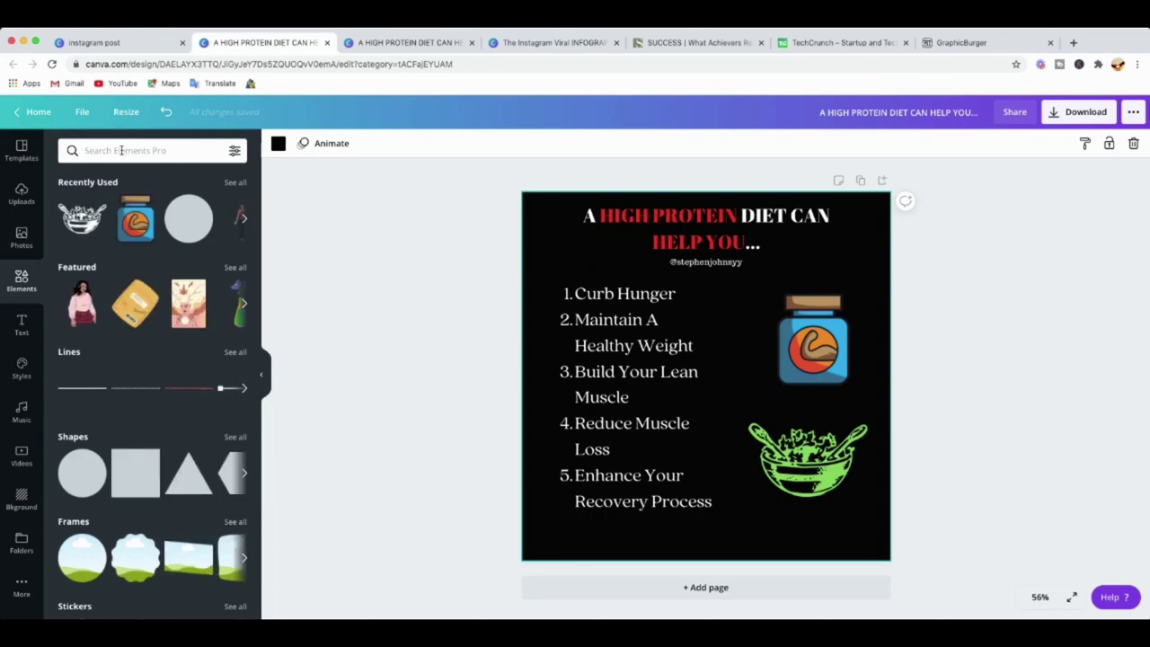
{"action": "type", "text": "l"}
{"action": "key", "text": "Return"}
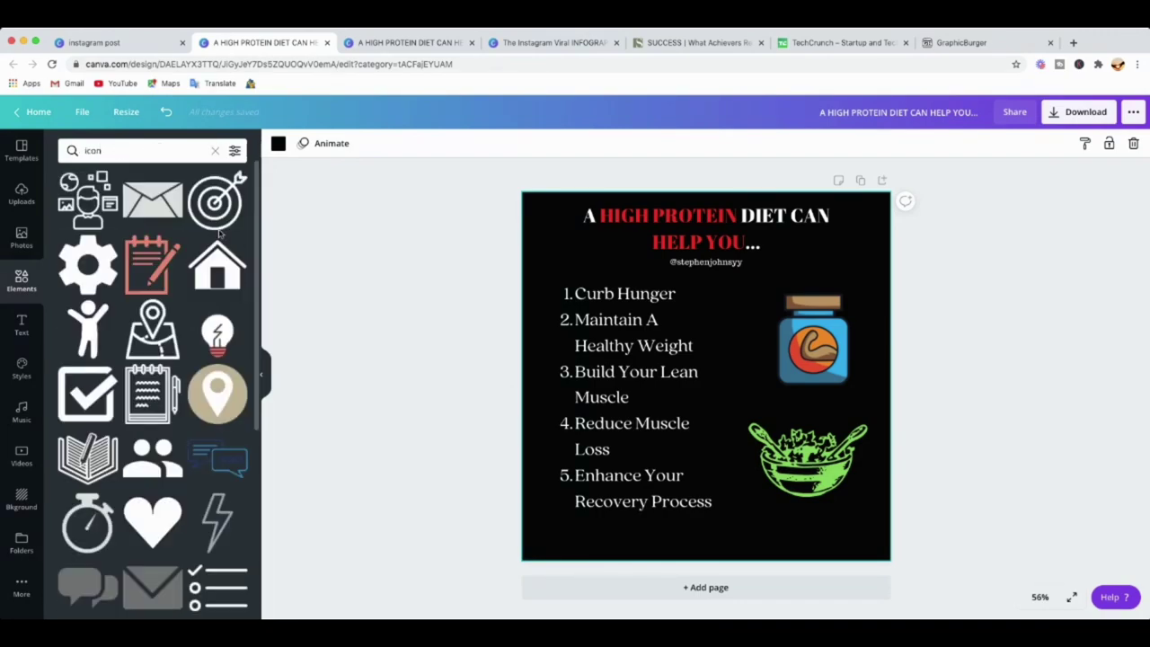
{"action": "scroll", "coordinate": [220, 232], "scroll_direction": "down", "scroll_amount": 5}
{"action": "scroll", "coordinate": [218, 270], "scroll_direction": "up", "scroll_amount": 2}
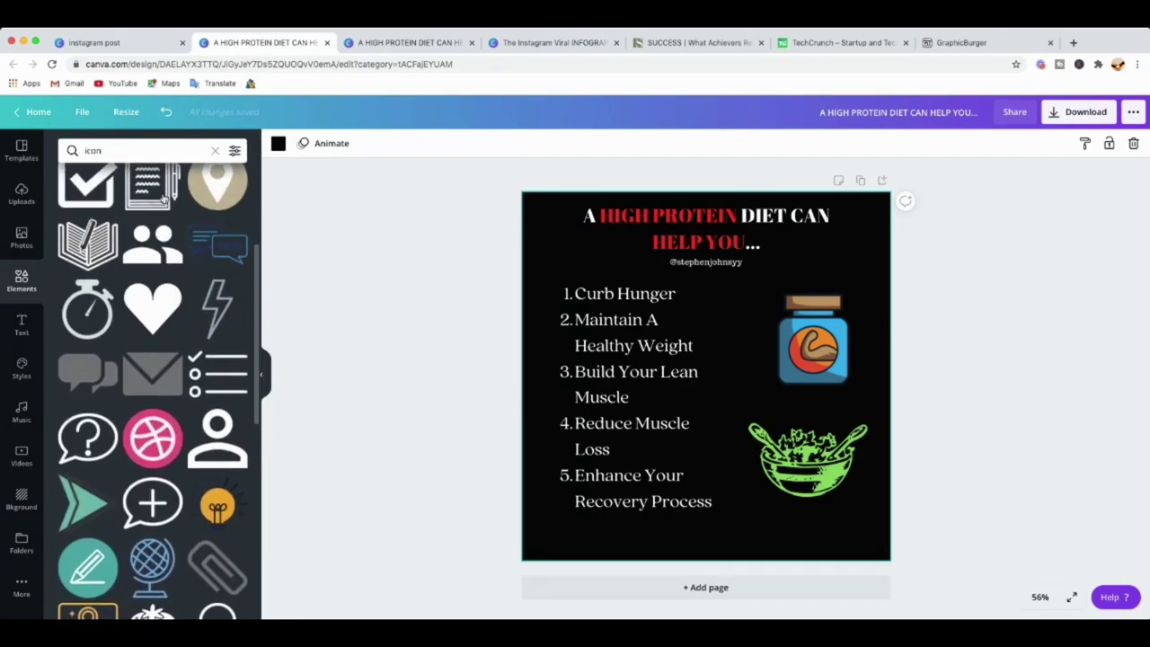
Search elements for 'logo' and browse the results for the navy-and-teal angular logo.
{"action": "left_click", "coordinate": [215, 151]}
{"action": "type", "text": "logo"}
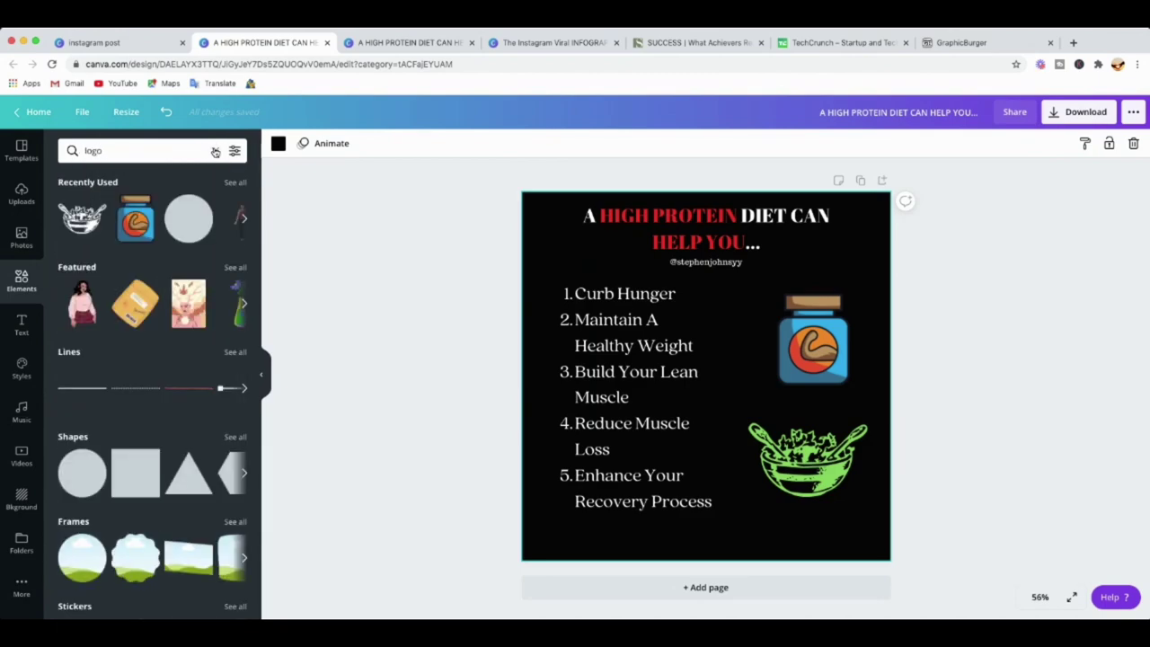
{"action": "key", "text": "Return"}
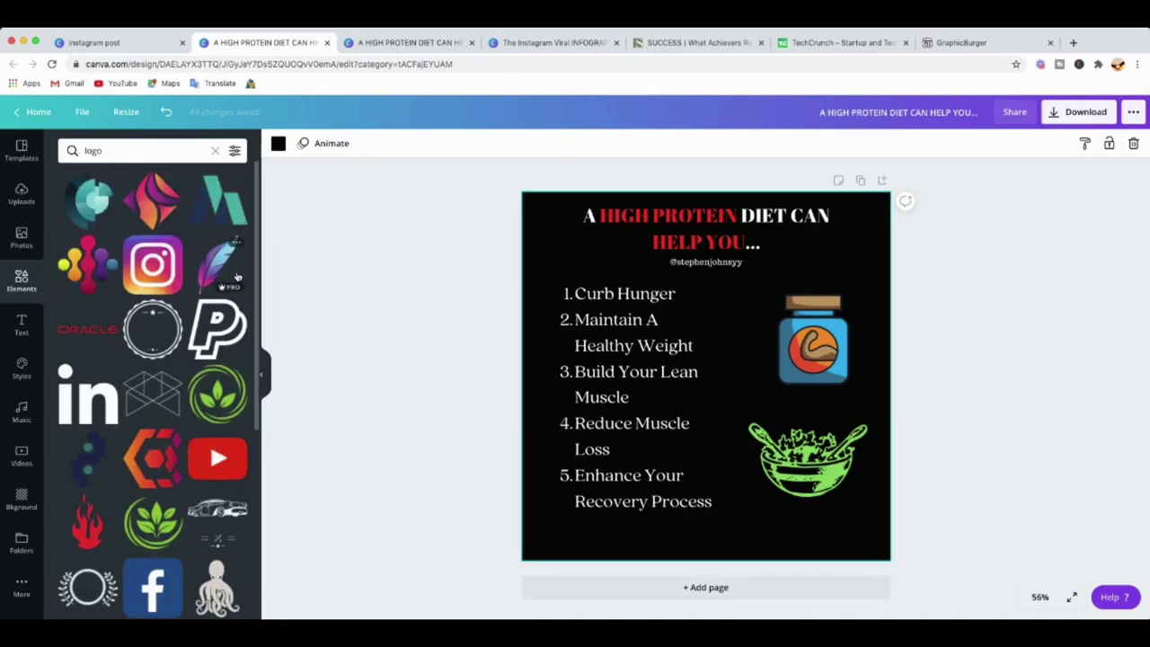
{"action": "scroll", "coordinate": [228, 286], "scroll_direction": "down", "scroll_amount": 3}
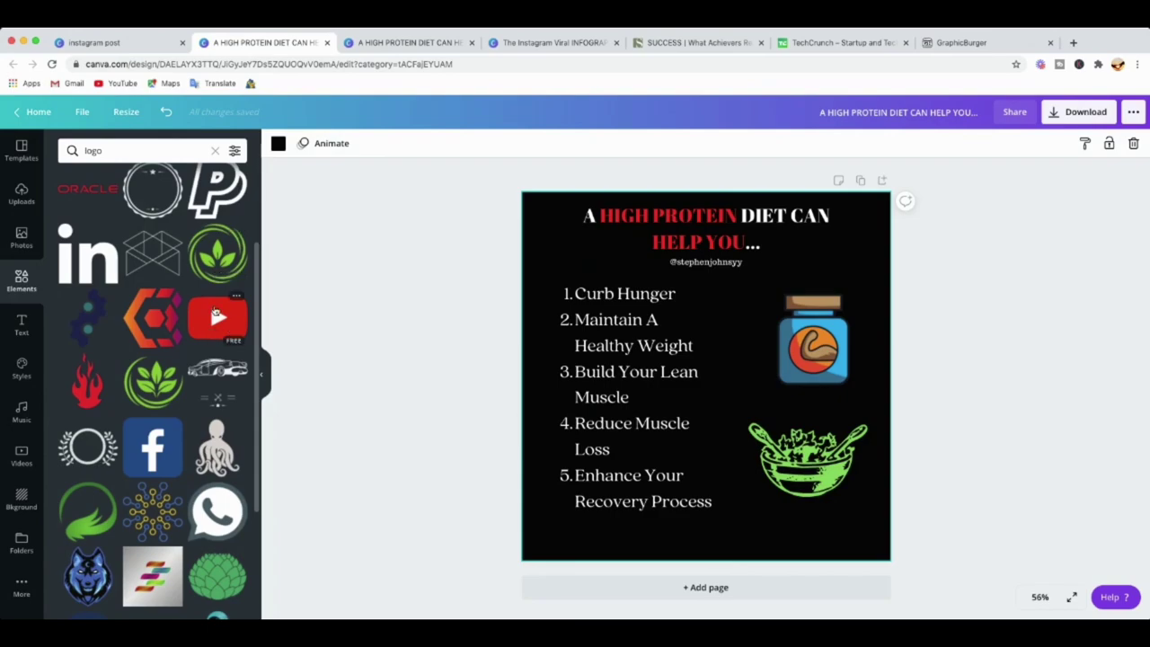
{"action": "scroll", "coordinate": [152, 438], "scroll_direction": "down", "scroll_amount": 3}
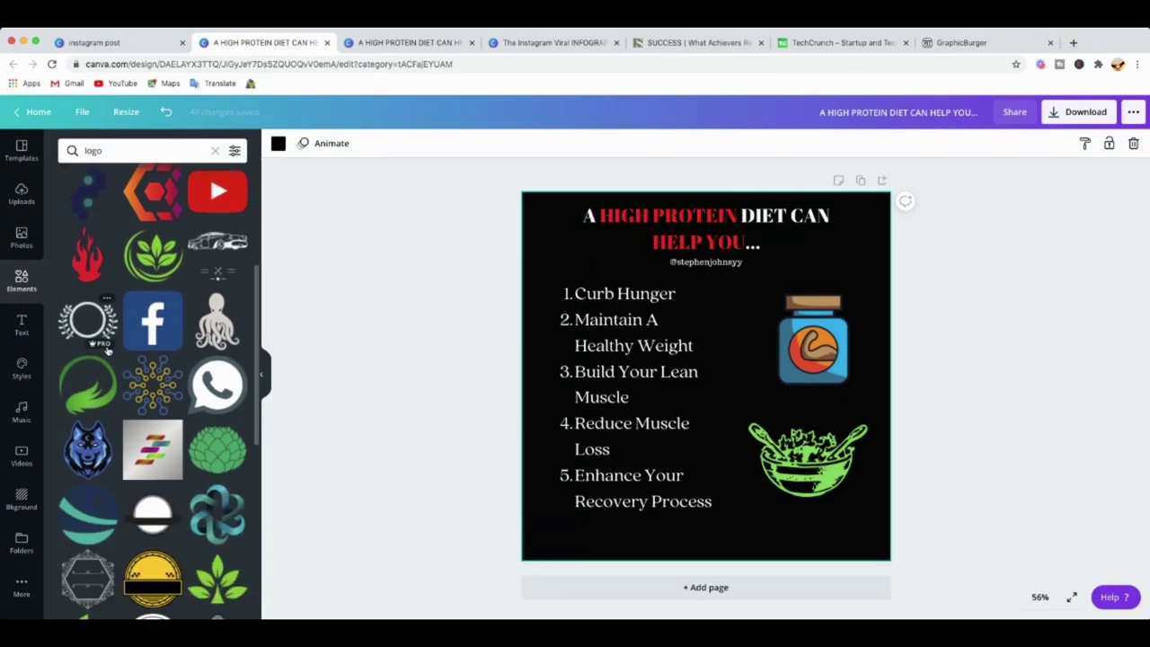
{"action": "scroll", "coordinate": [167, 378], "scroll_direction": "down", "scroll_amount": 5}
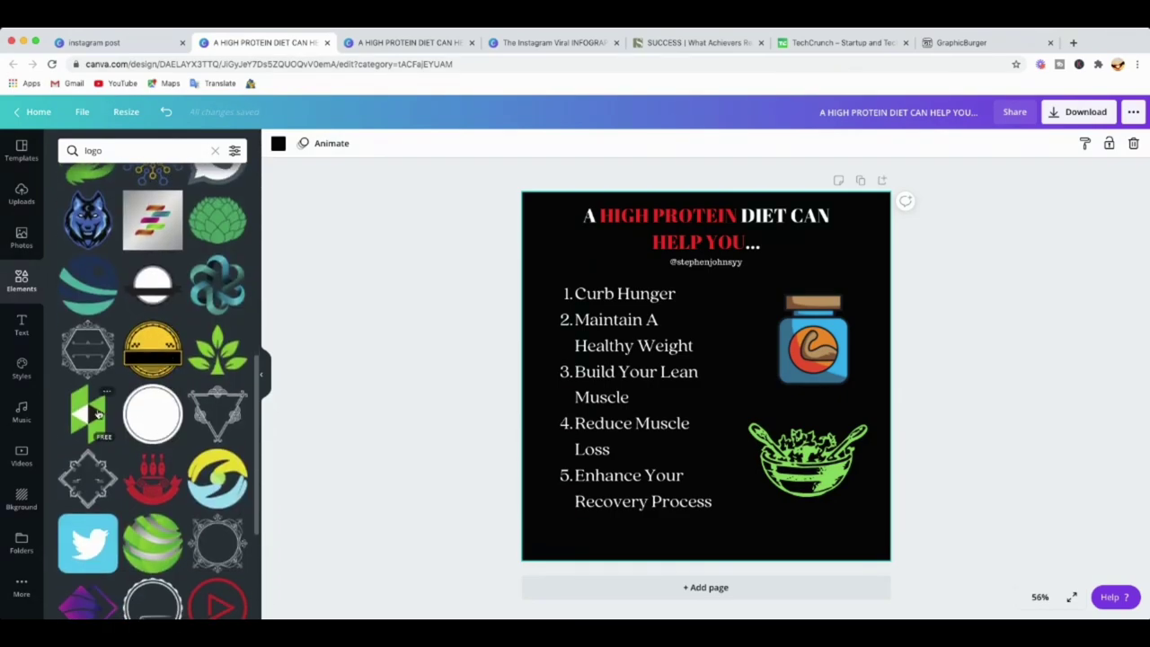
{"action": "scroll", "coordinate": [215, 423], "scroll_direction": "down", "scroll_amount": 8}
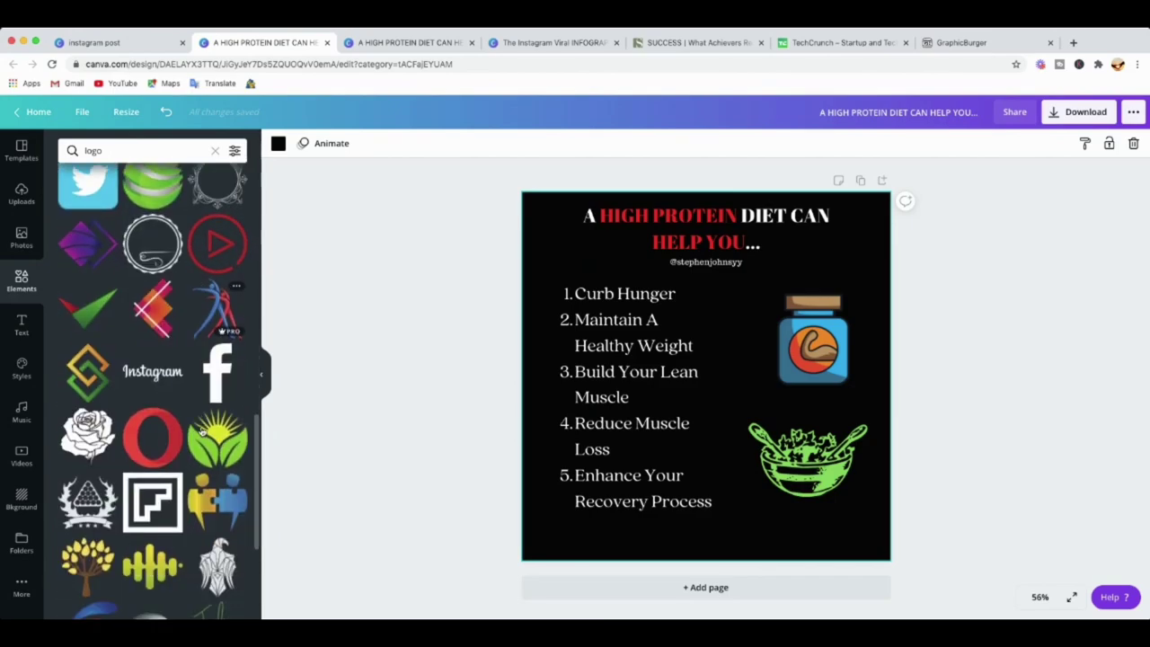
{"action": "scroll", "coordinate": [202, 433], "scroll_direction": "down", "scroll_amount": 6}
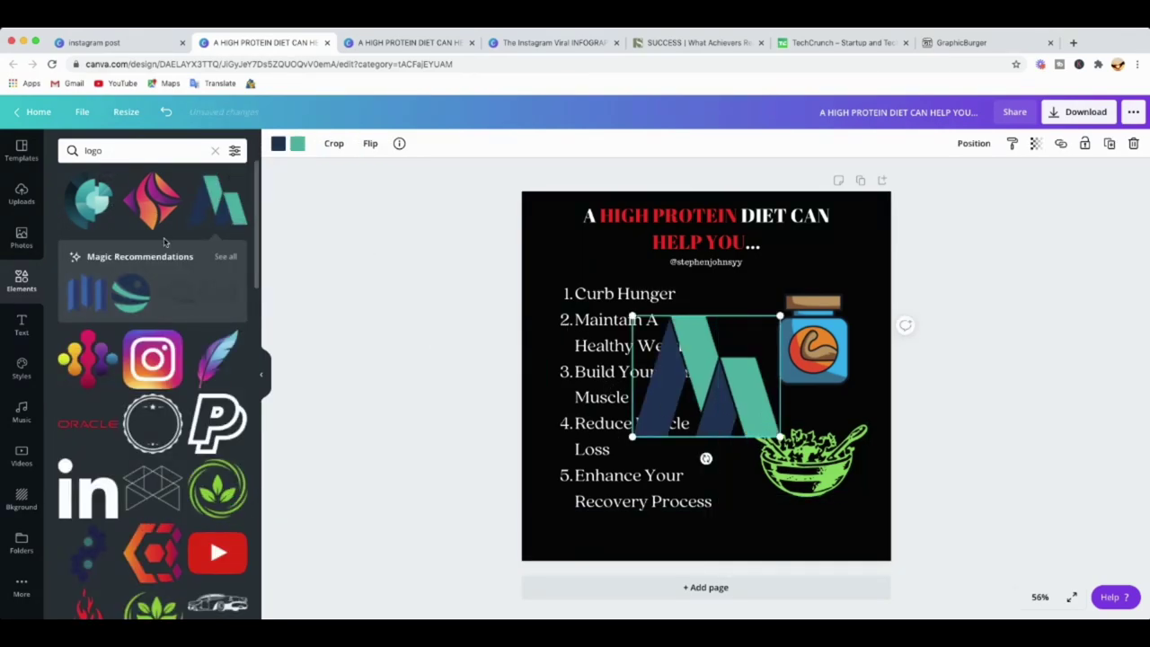
Shrink the logo, place it at the bottom centre, and duplicate the page as Page 2.
{"action": "left_click_drag", "start_coordinate": [780, 438], "coordinate": [699, 370]}
{"action": "left_click_drag", "start_coordinate": [633, 317], "coordinate": [702, 526]}
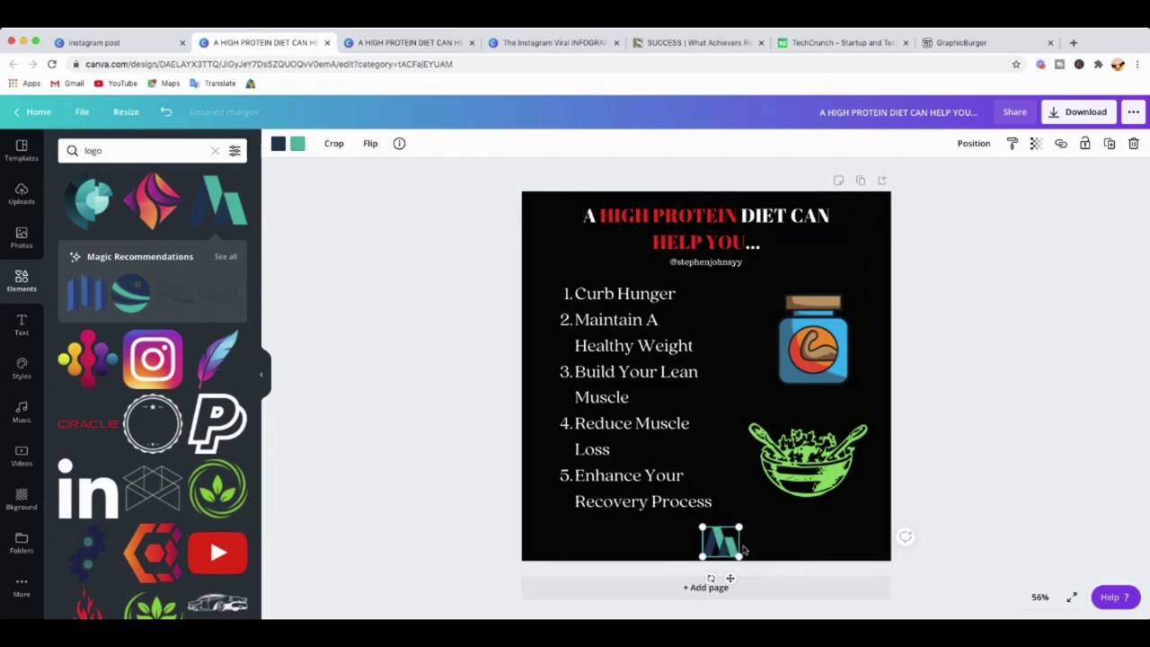
{"action": "left_click_drag", "start_coordinate": [719, 544], "coordinate": [719, 542]}
{"action": "left_click", "coordinate": [931, 464]}
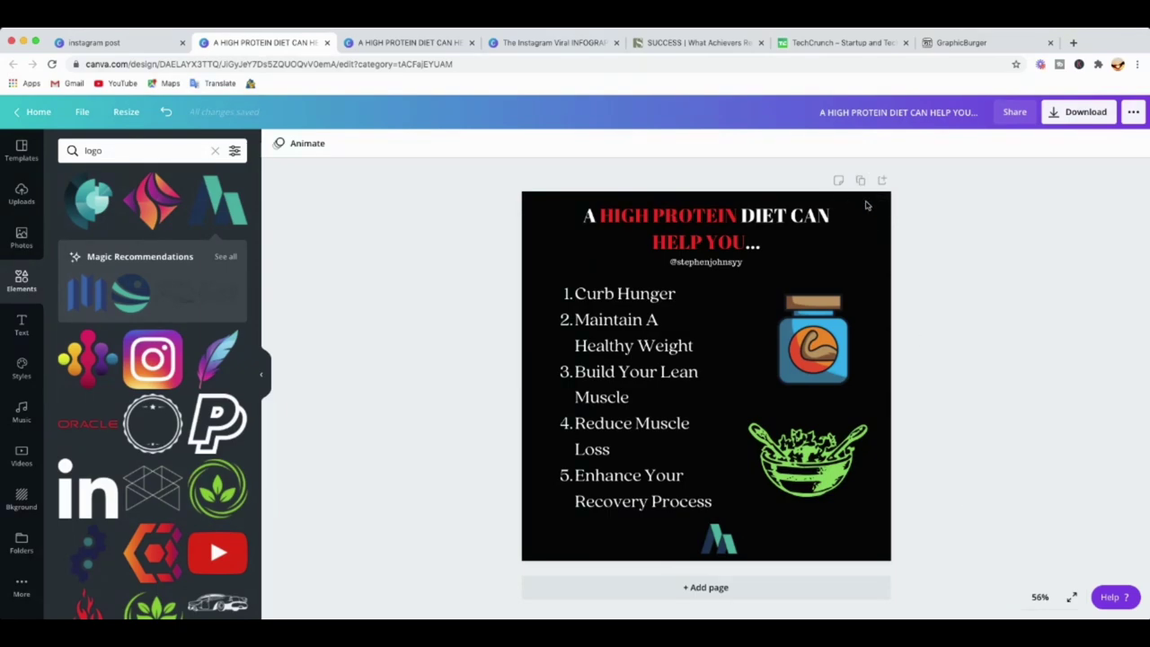
{"action": "left_click", "coordinate": [860, 181]}
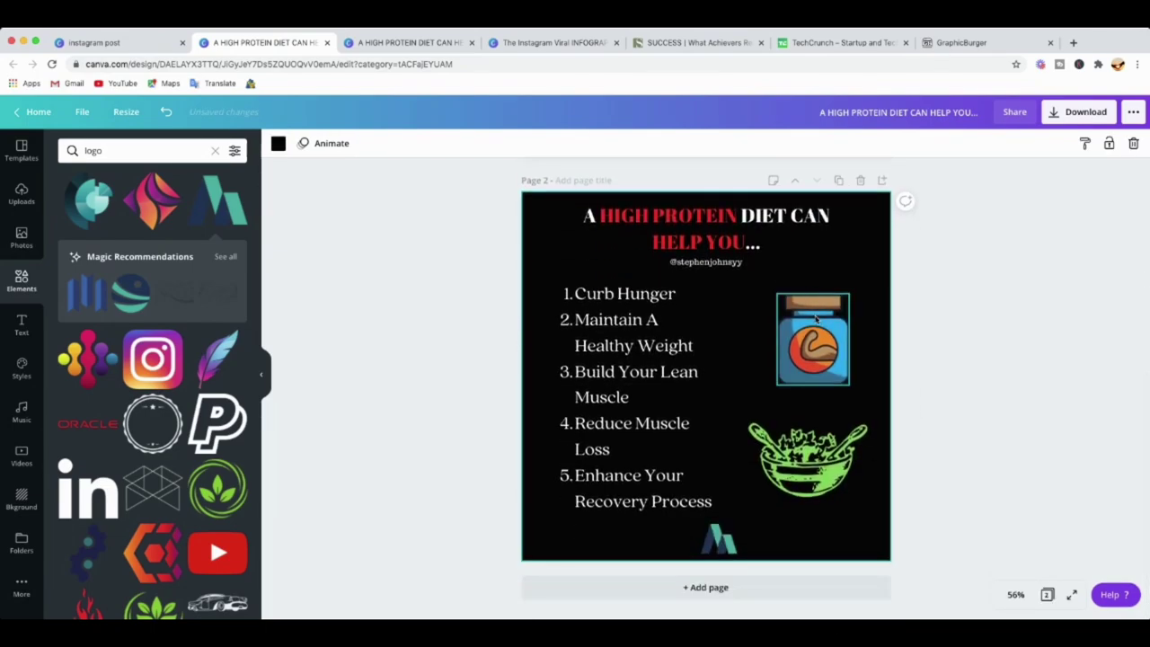
Replace Page 2's title with 'Top 3 Daily Habits of Successful People You Can Do'.
{"action": "left_click", "coordinate": [733, 232]}
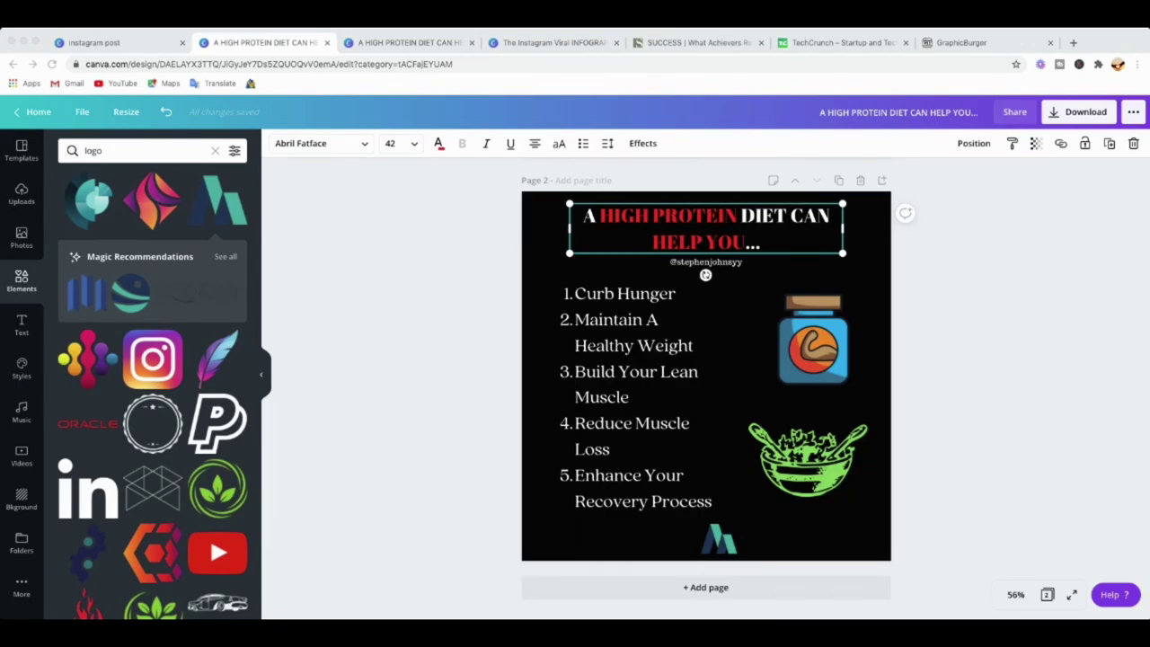
{"action": "left_click", "coordinate": [586, 216]}
{"action": "left_click_drag", "start_coordinate": [586, 216], "coordinate": [783, 242]}
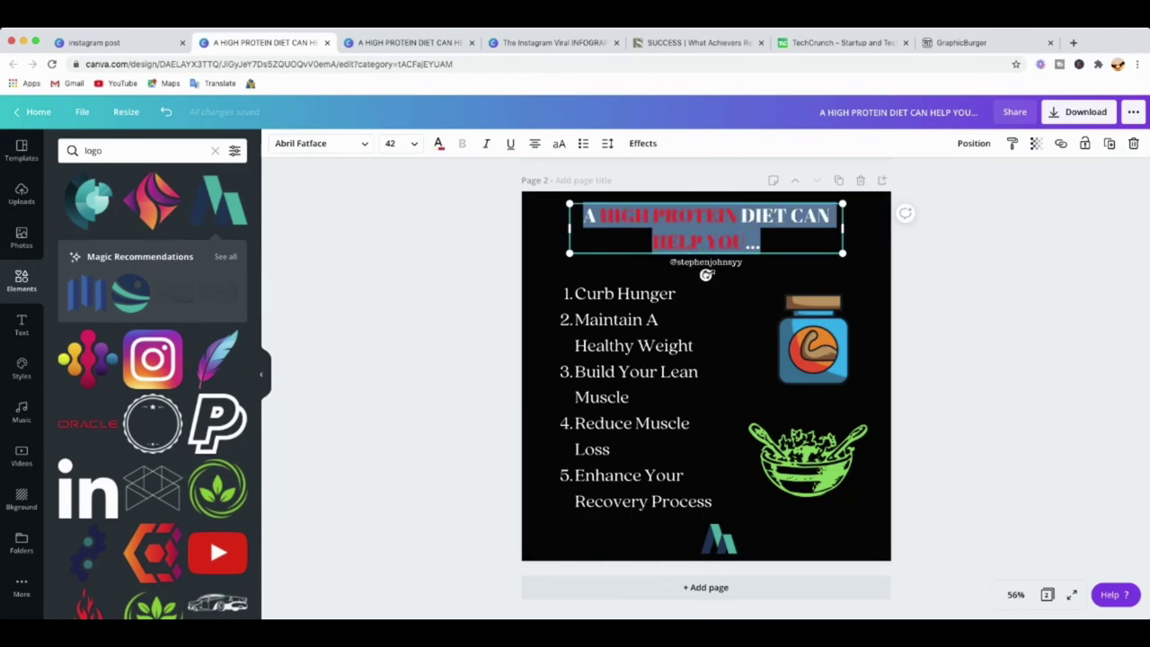
{"action": "type", "text": "Top 3 Daily Habits of Successful People You Can Do"}
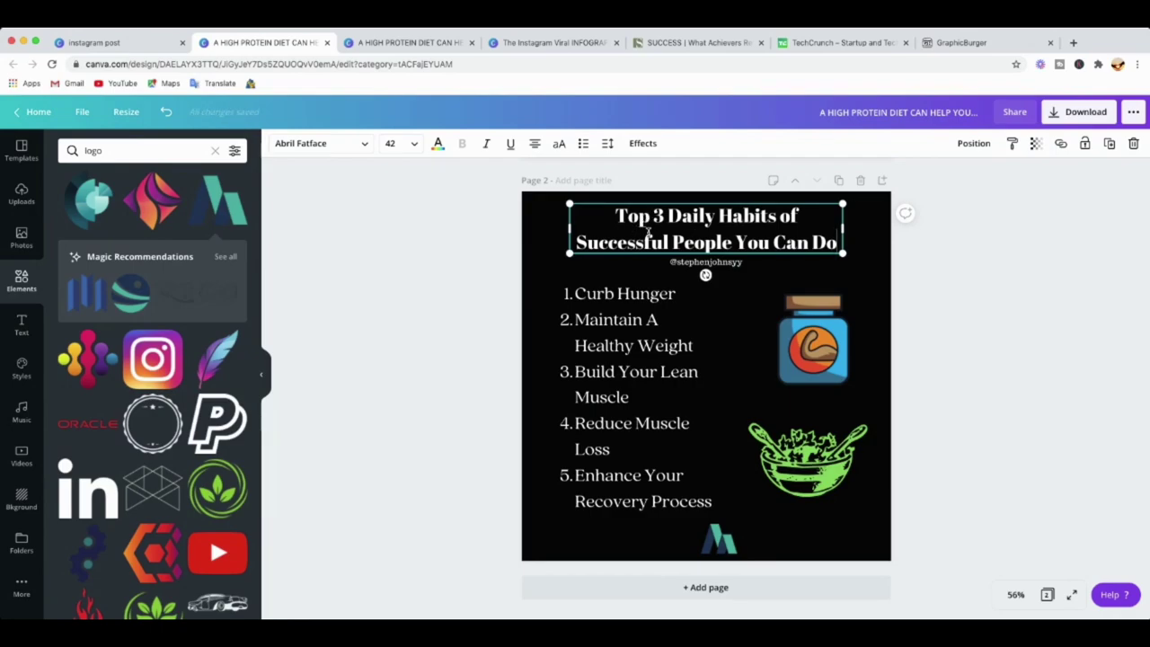
{"action": "left_click_drag", "start_coordinate": [576, 242], "coordinate": [645, 243]}
{"action": "left_click_drag", "start_coordinate": [717, 253], "coordinate": [836, 242]}
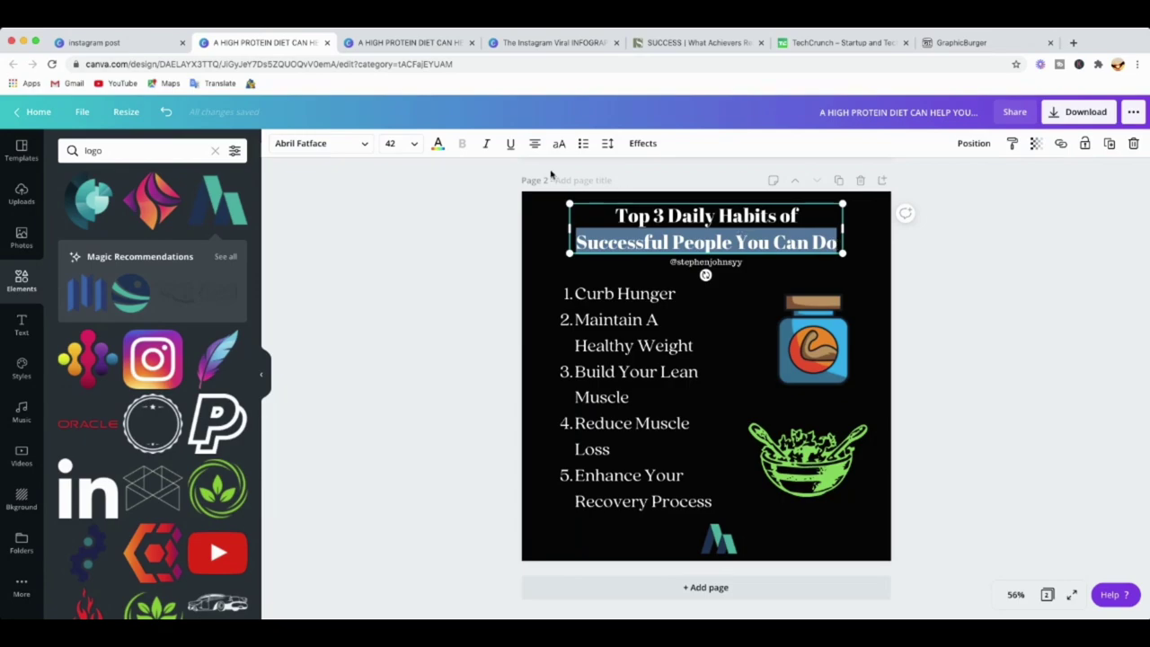
Colour the line 'Successful People You Can Do' bright red #F10000 with the custom colour picker.
{"action": "left_click", "coordinate": [438, 143]}
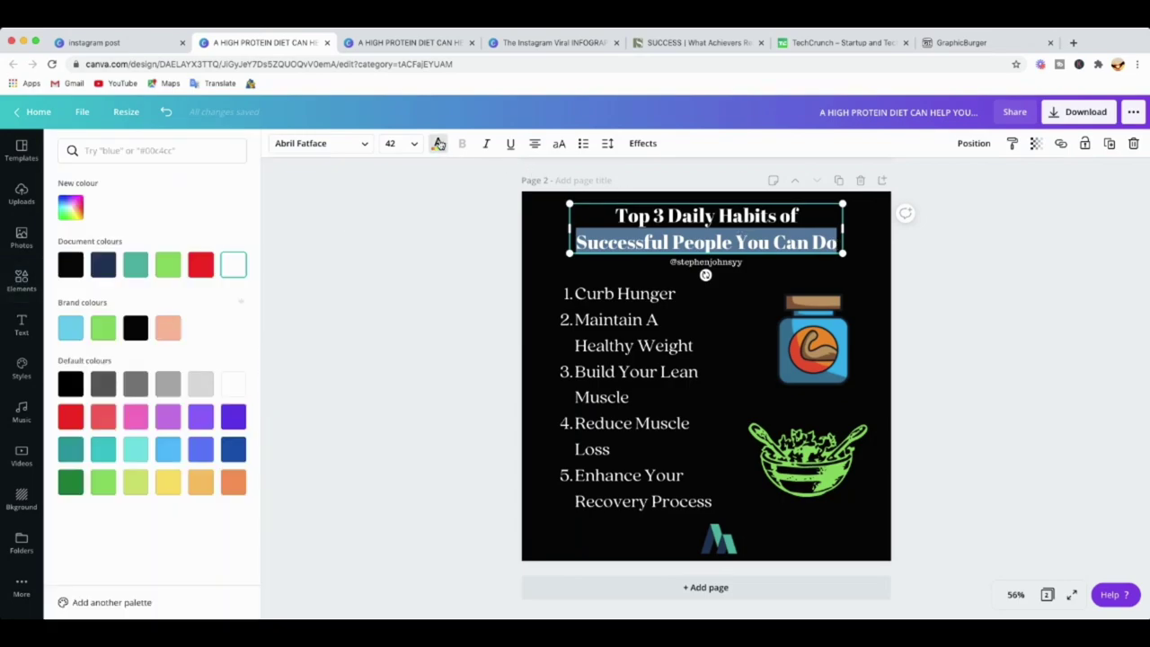
{"action": "left_click", "coordinate": [233, 483]}
{"action": "left_click", "coordinate": [203, 485]}
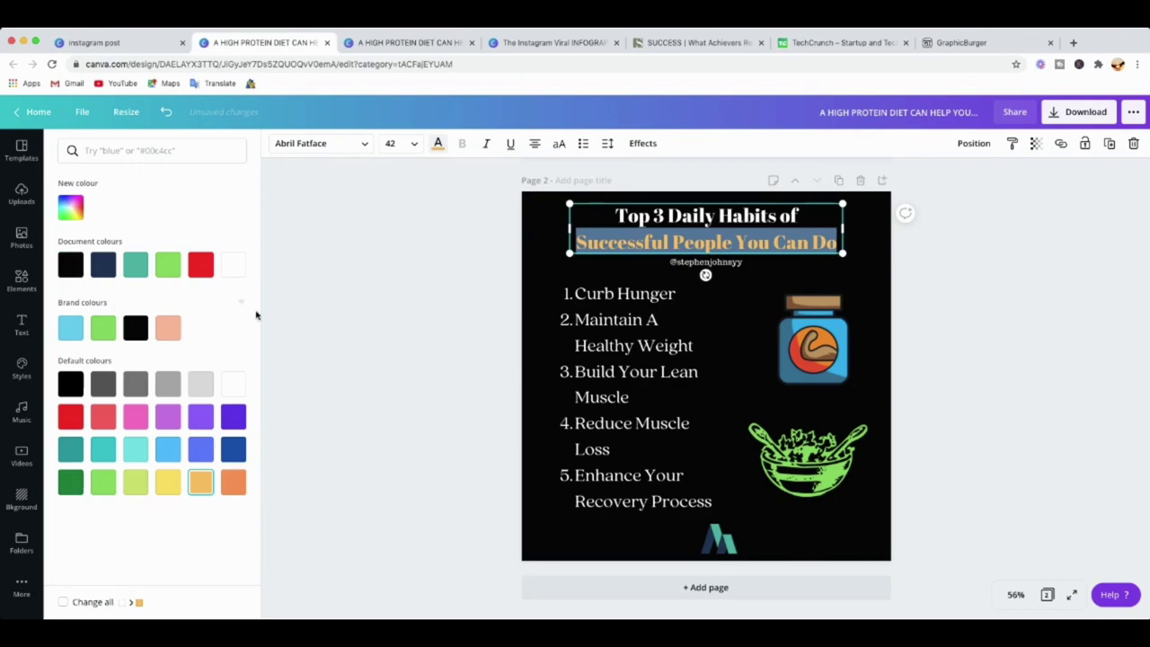
{"action": "left_click", "coordinate": [71, 210]}
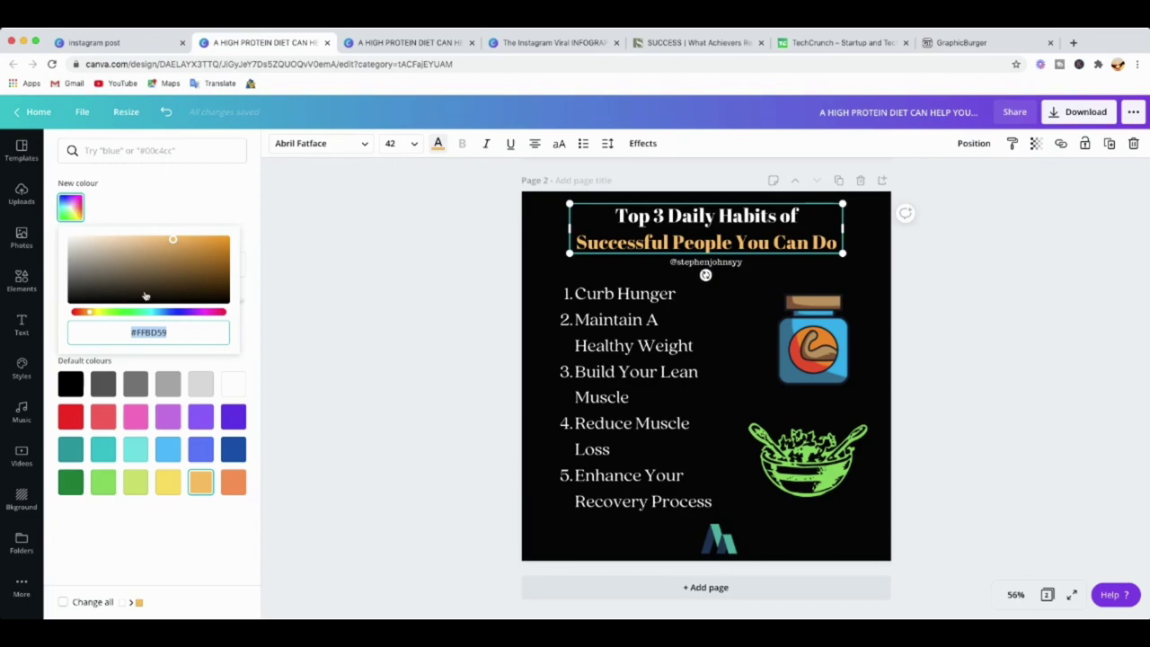
{"action": "left_click_drag", "start_coordinate": [173, 248], "coordinate": [168, 240]}
{"action": "left_click_drag", "start_coordinate": [90, 317], "coordinate": [219, 314]}
{"action": "left_click_drag", "start_coordinate": [168, 240], "coordinate": [226, 242]}
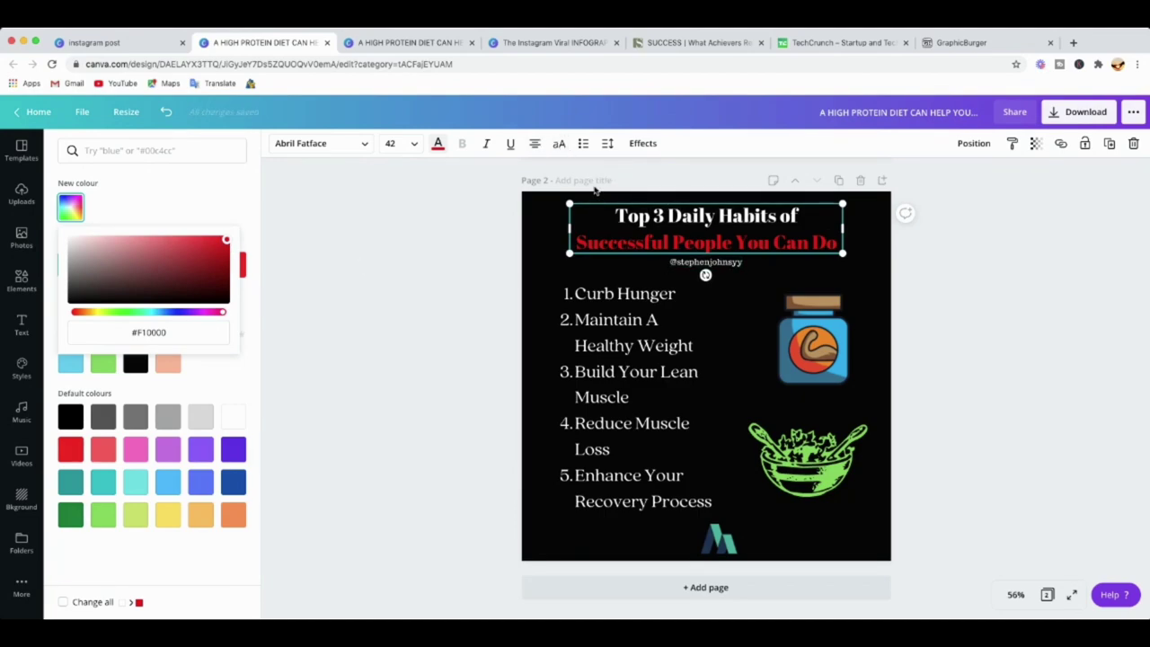
{"action": "left_click", "coordinate": [606, 234]}
{"action": "left_click_drag", "start_coordinate": [615, 214], "coordinate": [838, 241]}
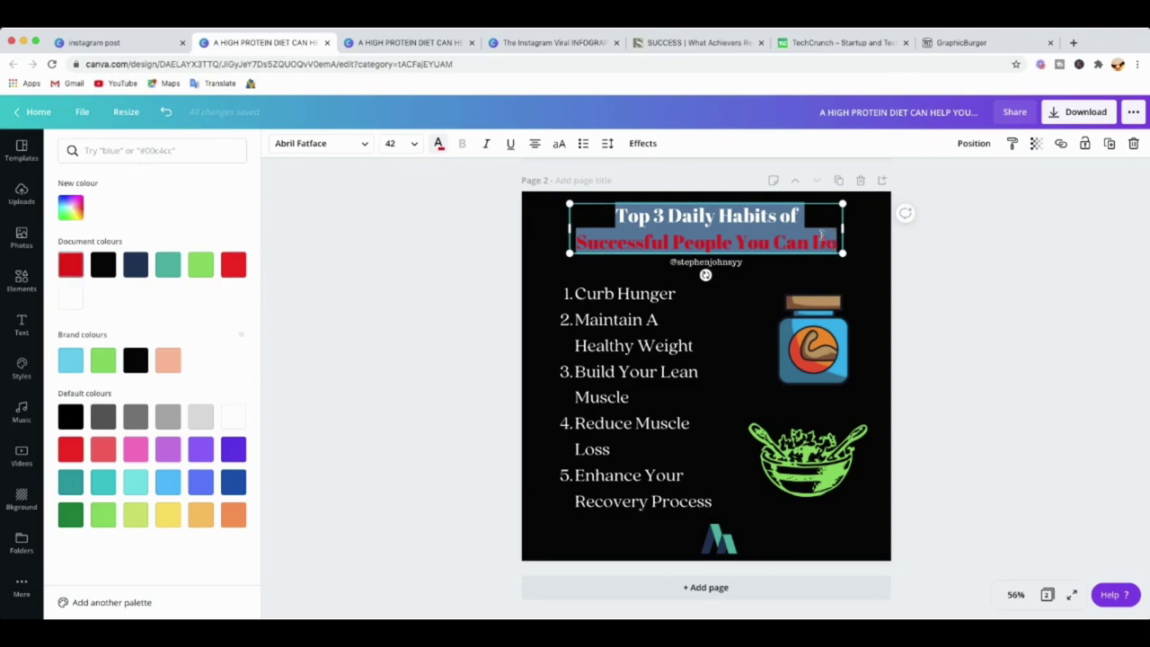
Switch the Page 2 title text to all capitals and finish editing it.
{"action": "left_click", "coordinate": [558, 144]}
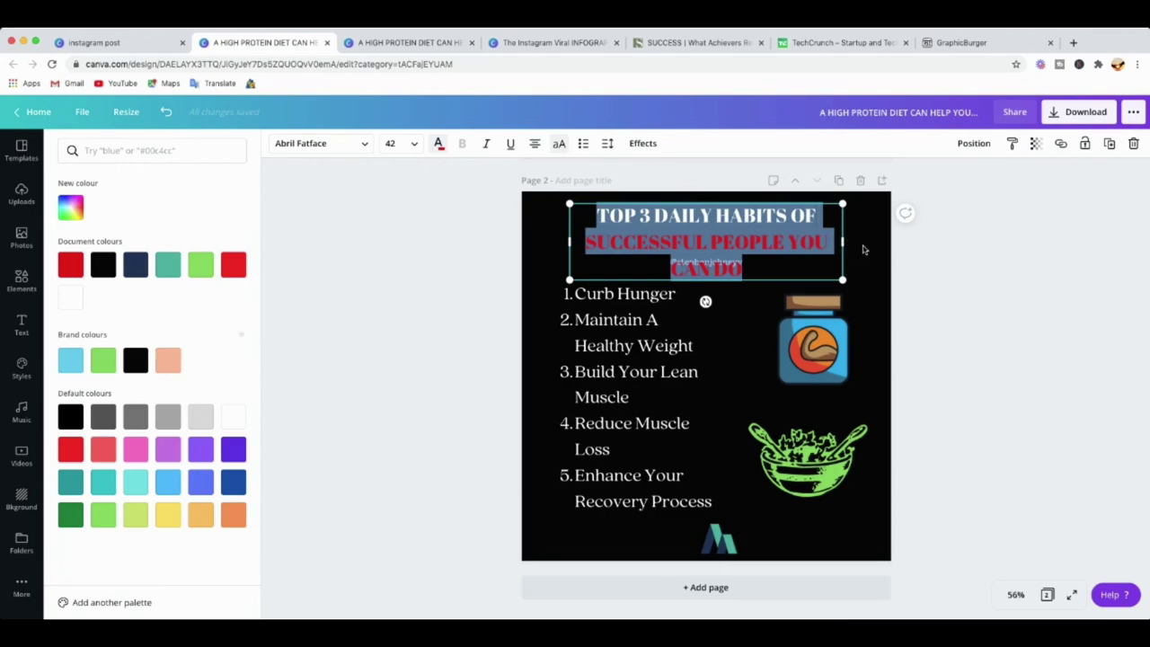
{"action": "key", "text": "Escape"}
{"action": "left_click", "coordinate": [953, 340]}
Widen the title box on both sides and nudge it up so 'Successful People You Can Do' fits one line.
{"action": "left_click", "coordinate": [777, 245]}
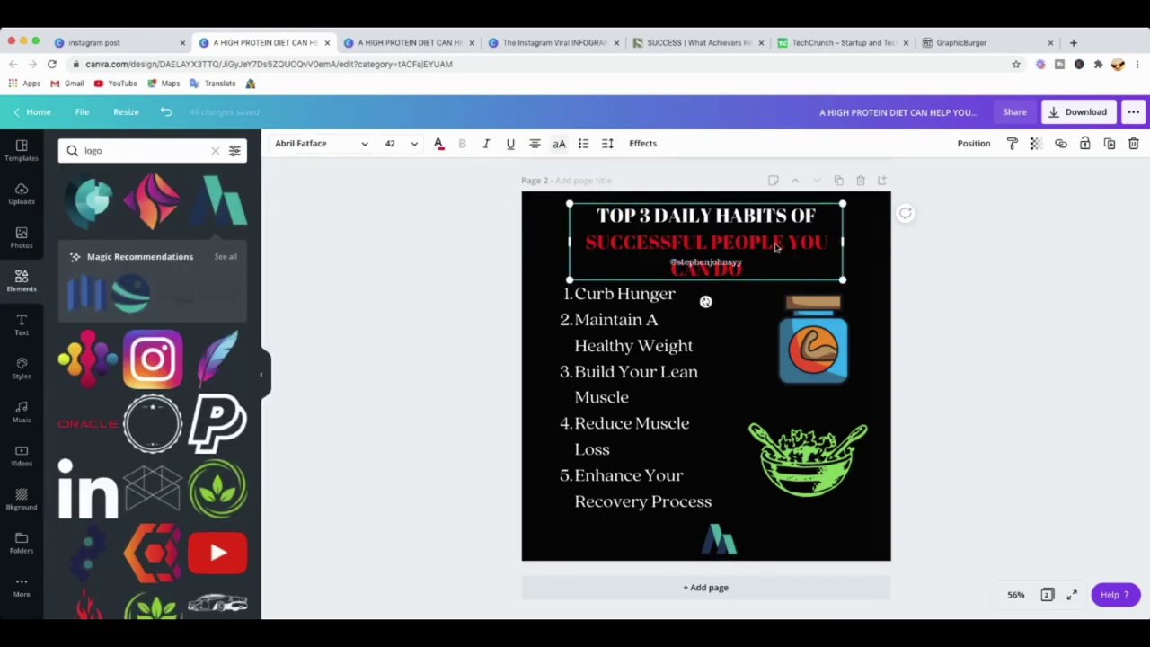
{"action": "left_click_drag", "start_coordinate": [848, 241], "coordinate": [863, 238]}
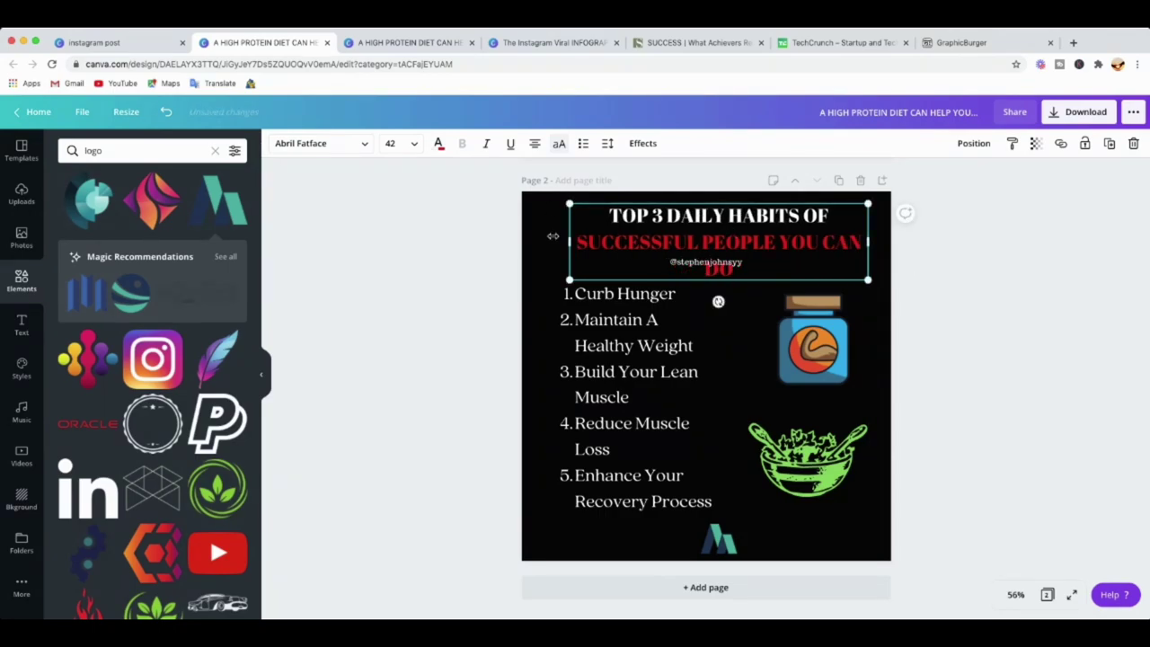
{"action": "left_click_drag", "start_coordinate": [570, 241], "coordinate": [541, 239]}
{"action": "left_click_drag", "start_coordinate": [711, 231], "coordinate": [706, 223]}
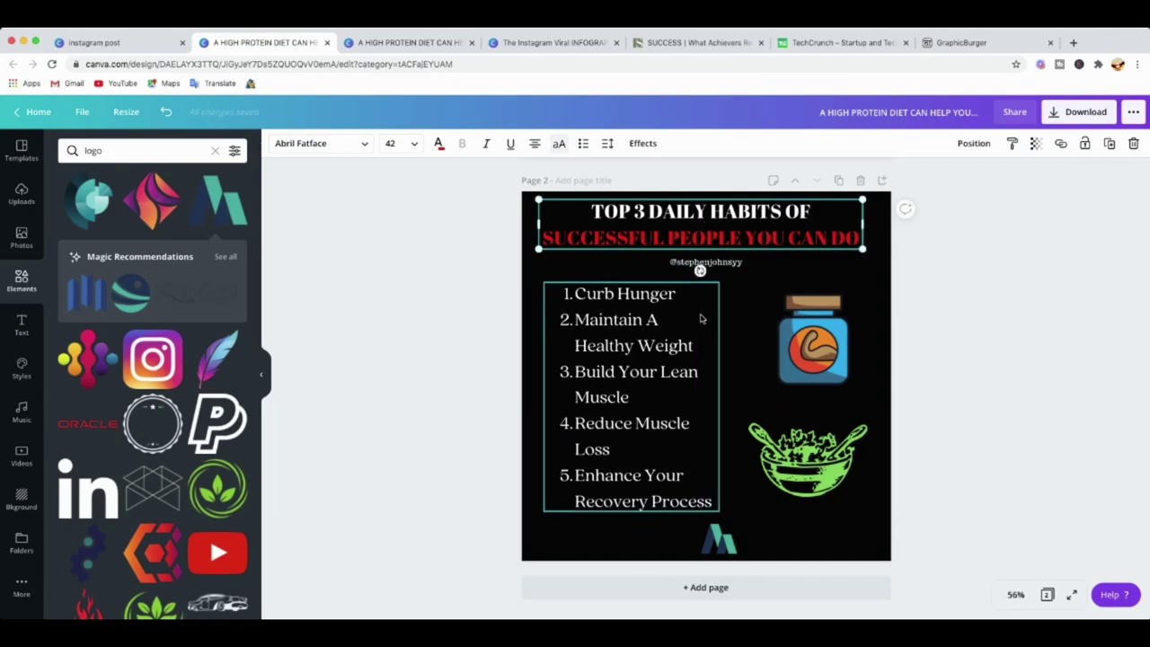
{"action": "left_click", "coordinate": [698, 320]}
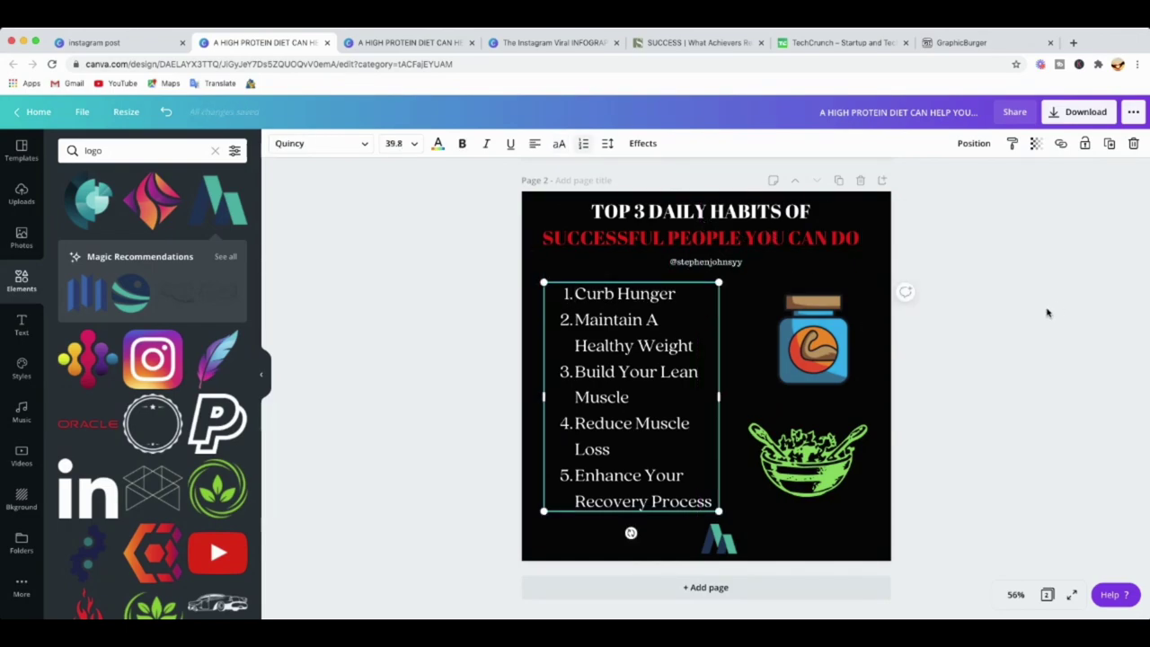
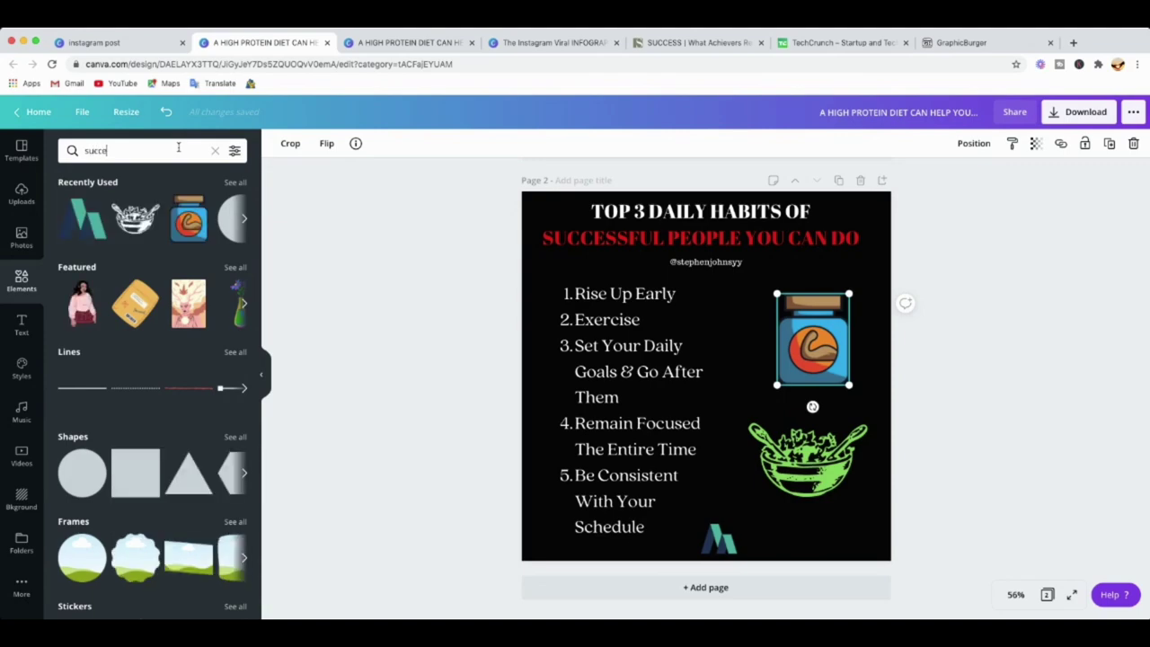
Search Elements for 'success', add the green bar chart, and delete the jar graphic.
{"action": "key", "text": "Return"}
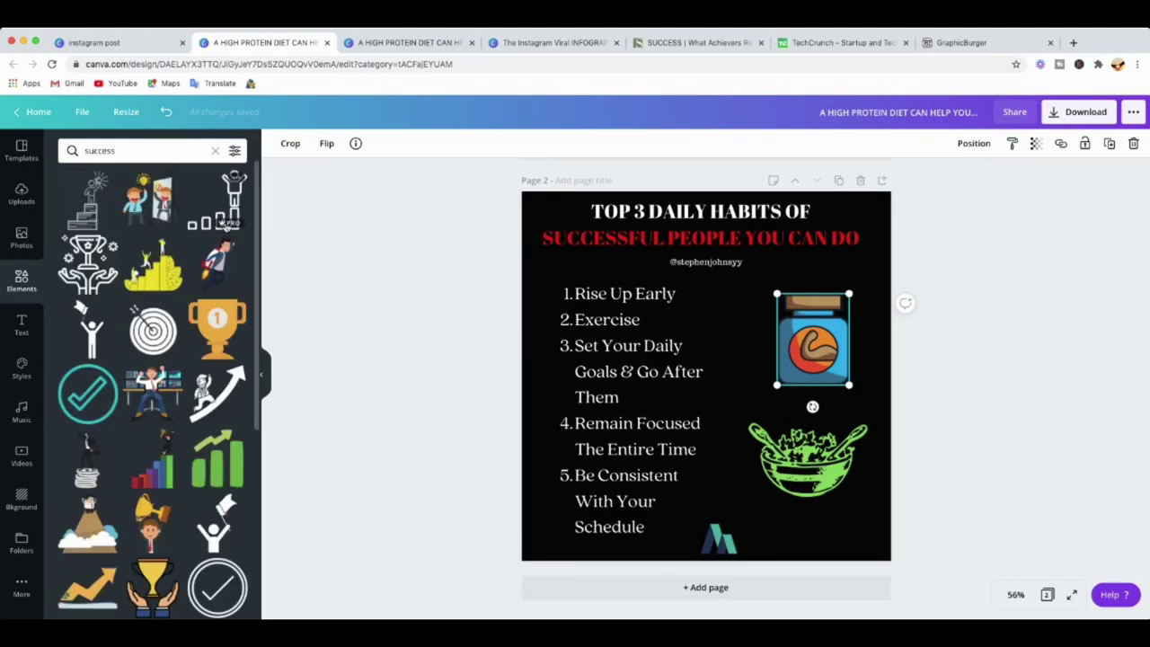
{"action": "scroll", "coordinate": [241, 326], "scroll_direction": "down", "scroll_amount": 2}
{"action": "scroll", "coordinate": [241, 326], "scroll_direction": "down", "scroll_amount": 3}
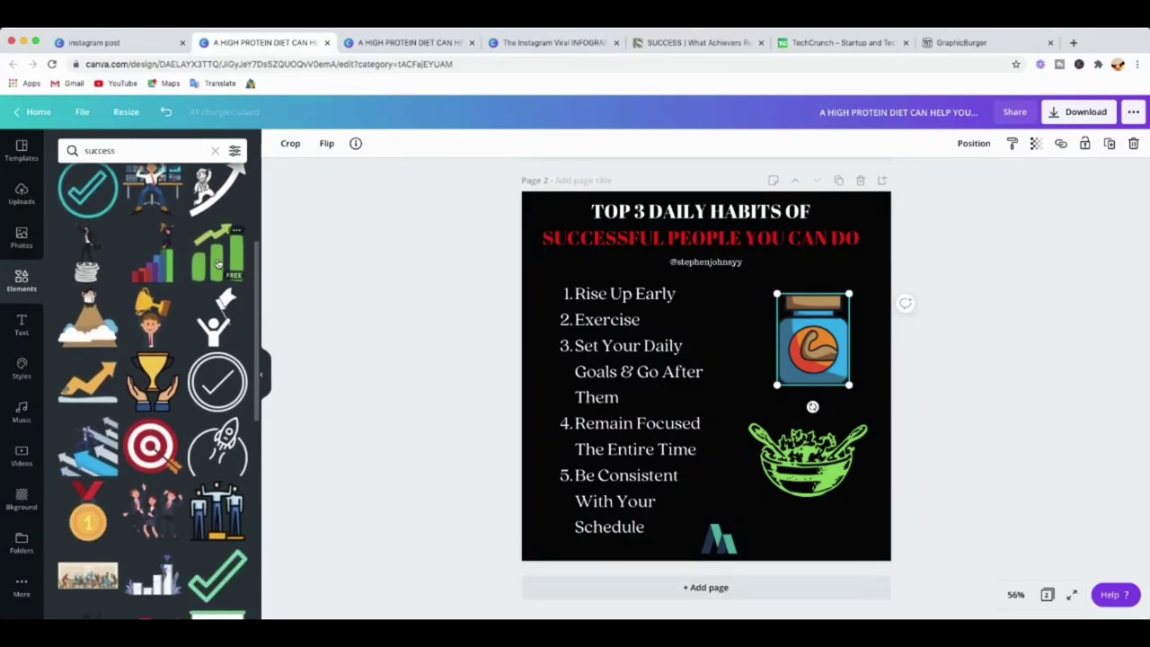
{"action": "left_click", "coordinate": [197, 258]}
{"action": "left_click", "coordinate": [814, 343]}
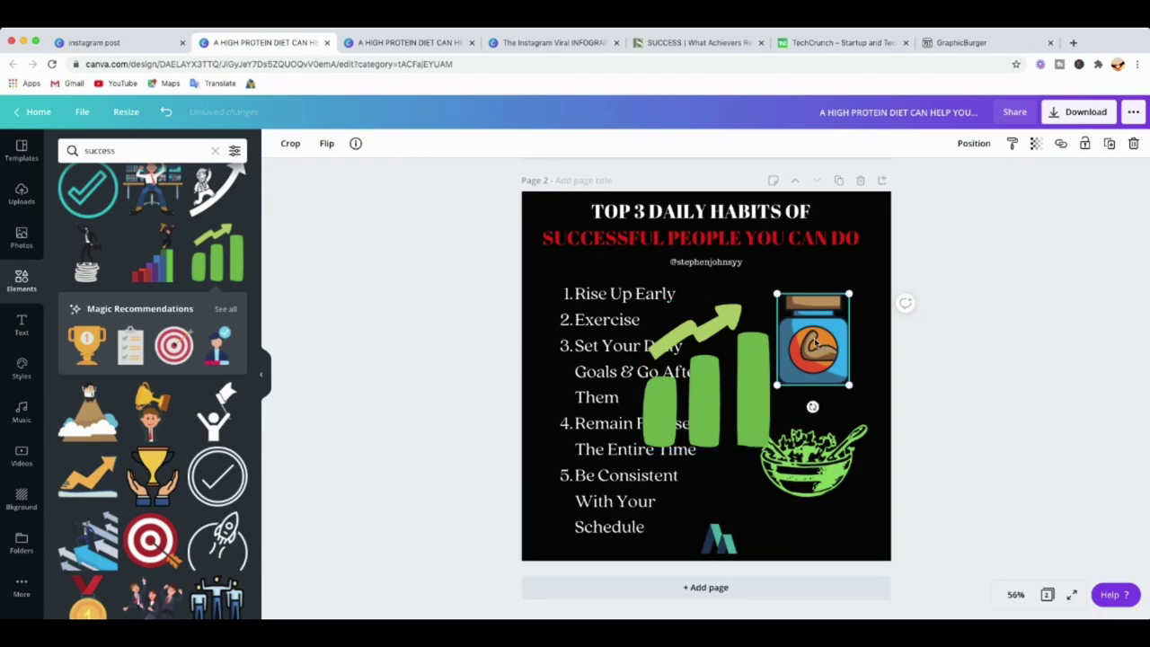
{"action": "key", "text": "Delete"}
Resize and position the bar chart beside the list, then delete the salad bowl.
{"action": "left_click_drag", "start_coordinate": [671, 365], "coordinate": [745, 335]}
{"action": "left_click_drag", "start_coordinate": [718, 274], "coordinate": [743, 302]}
{"action": "left_click_drag", "start_coordinate": [845, 419], "coordinate": [811, 380]}
{"action": "left_click_drag", "start_coordinate": [780, 333], "coordinate": [790, 324]}
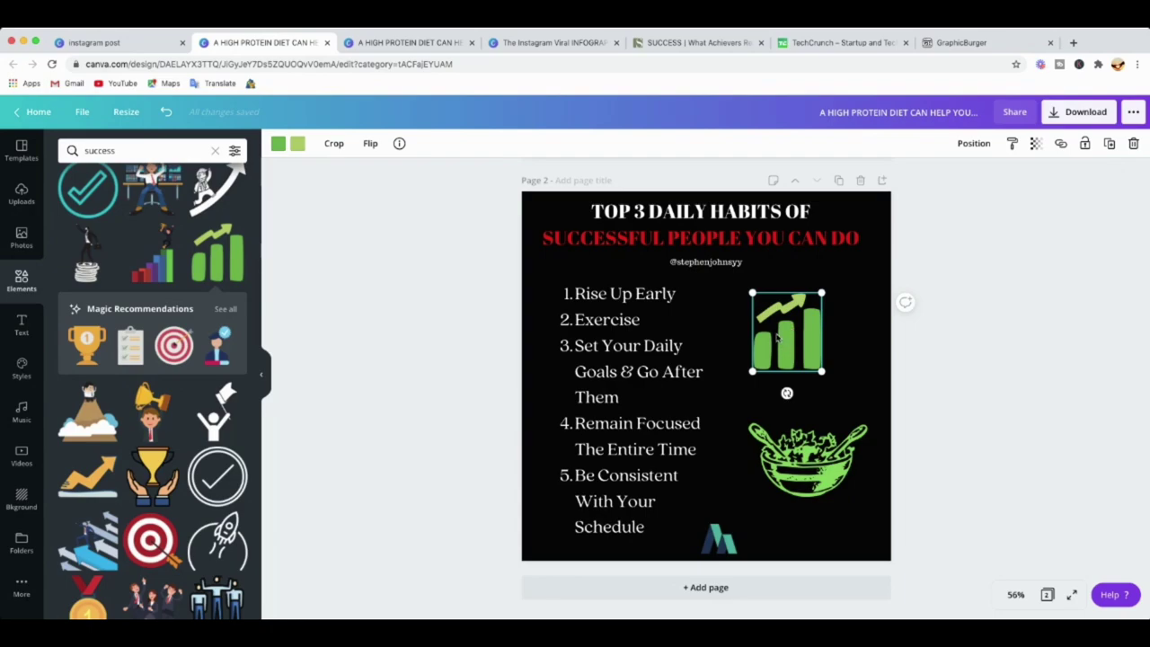
{"action": "left_click_drag", "start_coordinate": [835, 381], "coordinate": [868, 412]}
{"action": "left_click_drag", "start_coordinate": [815, 333], "coordinate": [817, 329]}
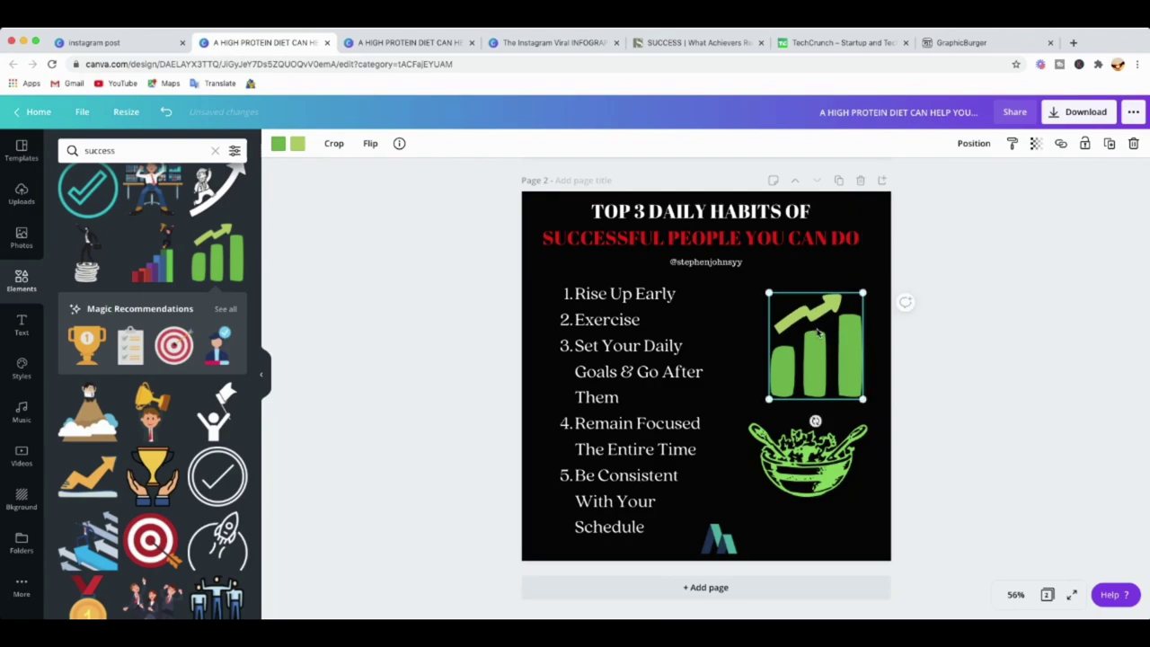
{"action": "left_click", "coordinate": [815, 458]}
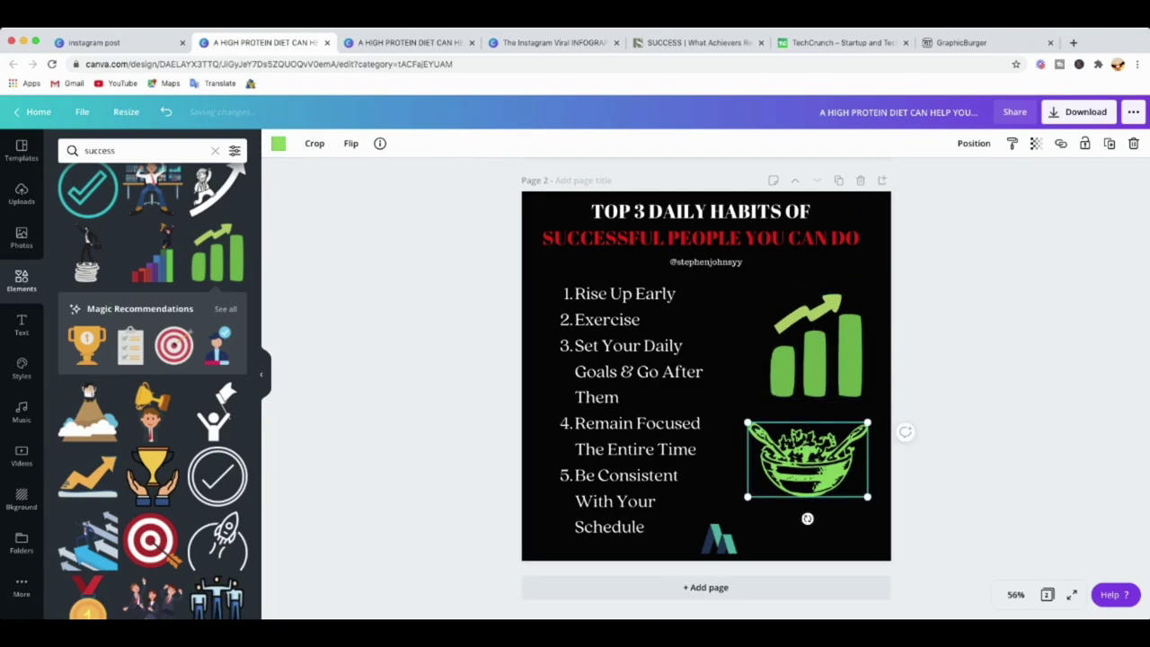
{"action": "left_click", "coordinate": [1133, 144]}
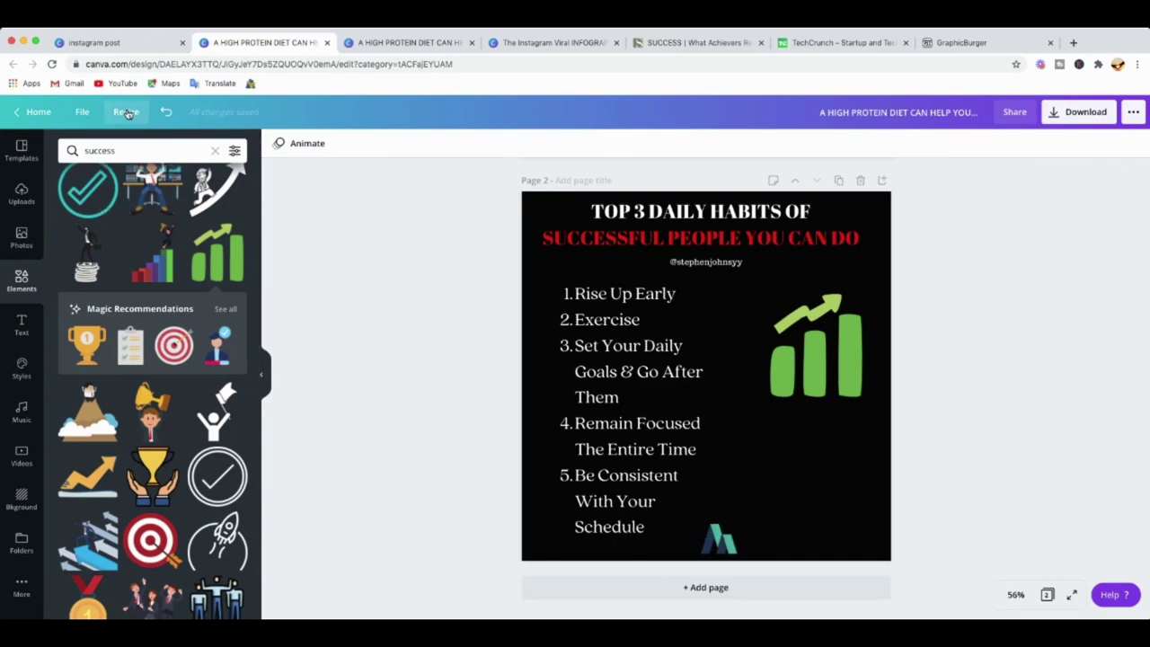
Replace the 'success' search with an Elements search for 'exercise' graphics.
{"action": "left_click", "coordinate": [215, 150]}
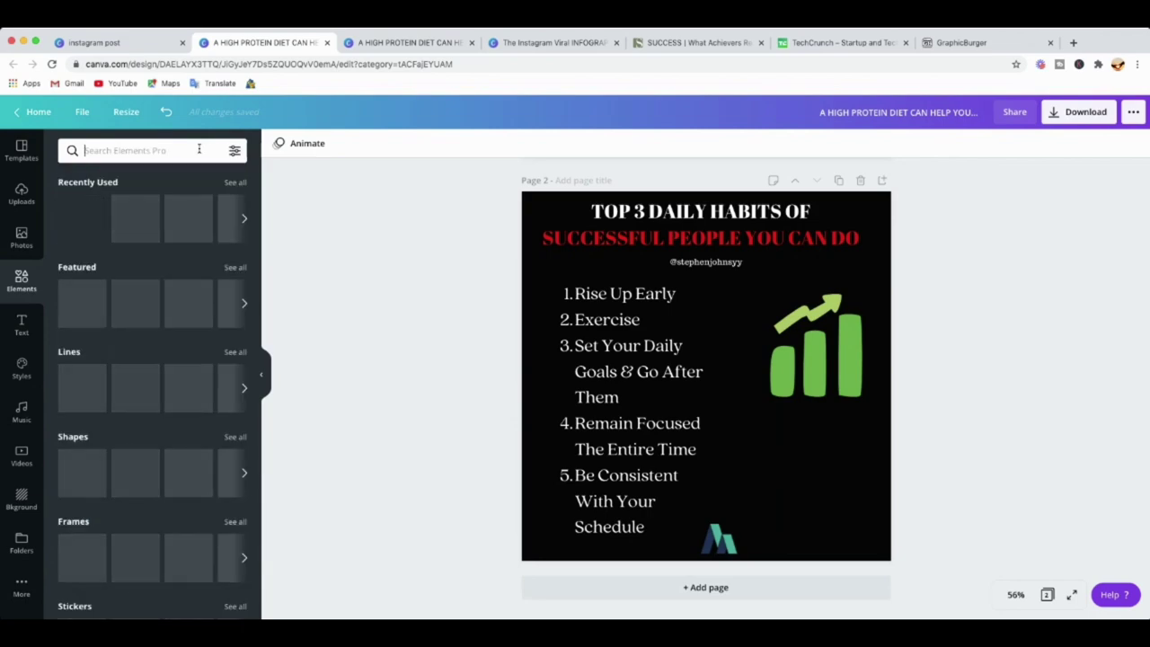
{"action": "type", "text": "exercis"}
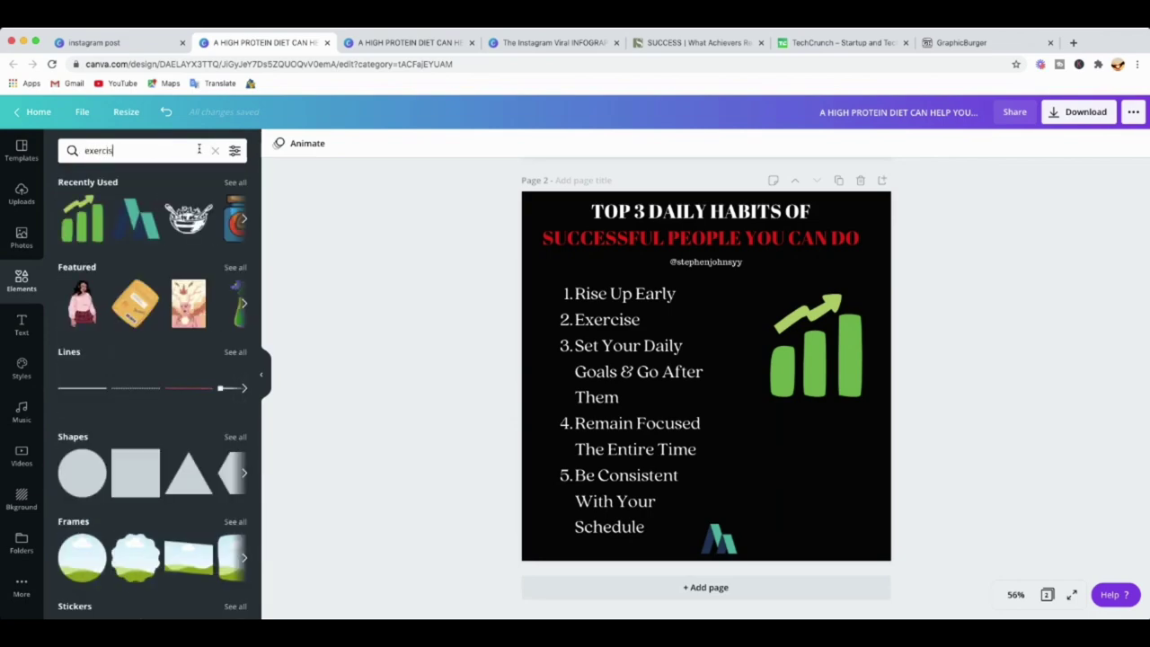
{"action": "type", "text": "e"}
{"action": "key", "text": "Return"}
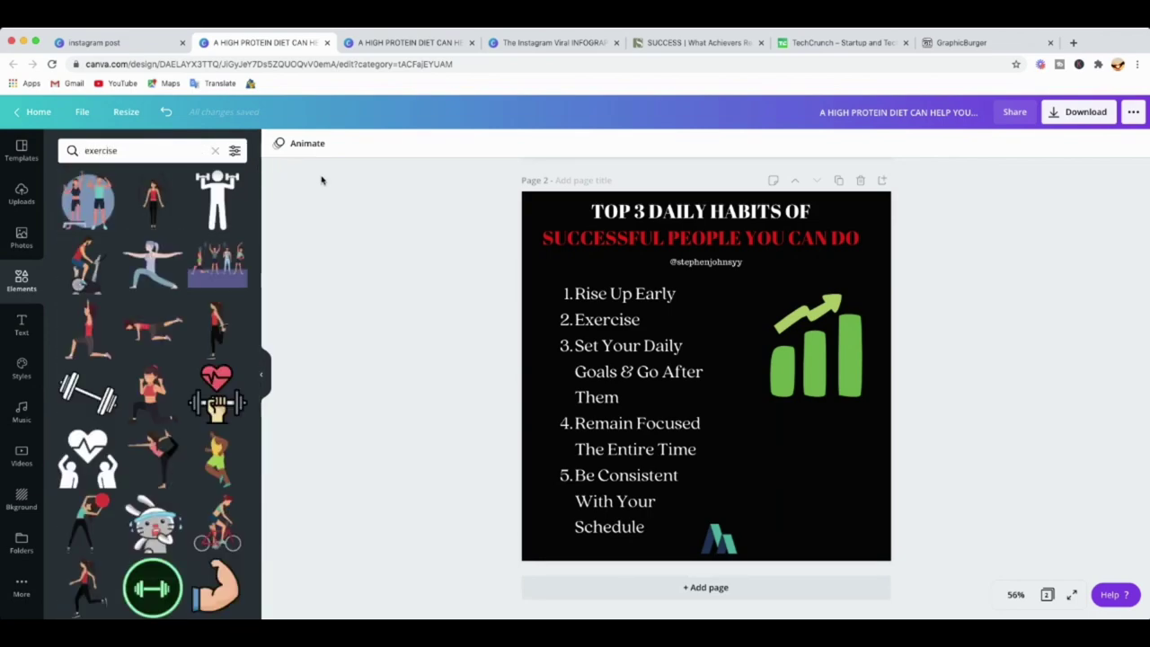
{"action": "scroll", "coordinate": [171, 323], "scroll_direction": "down", "scroll_amount": 2}
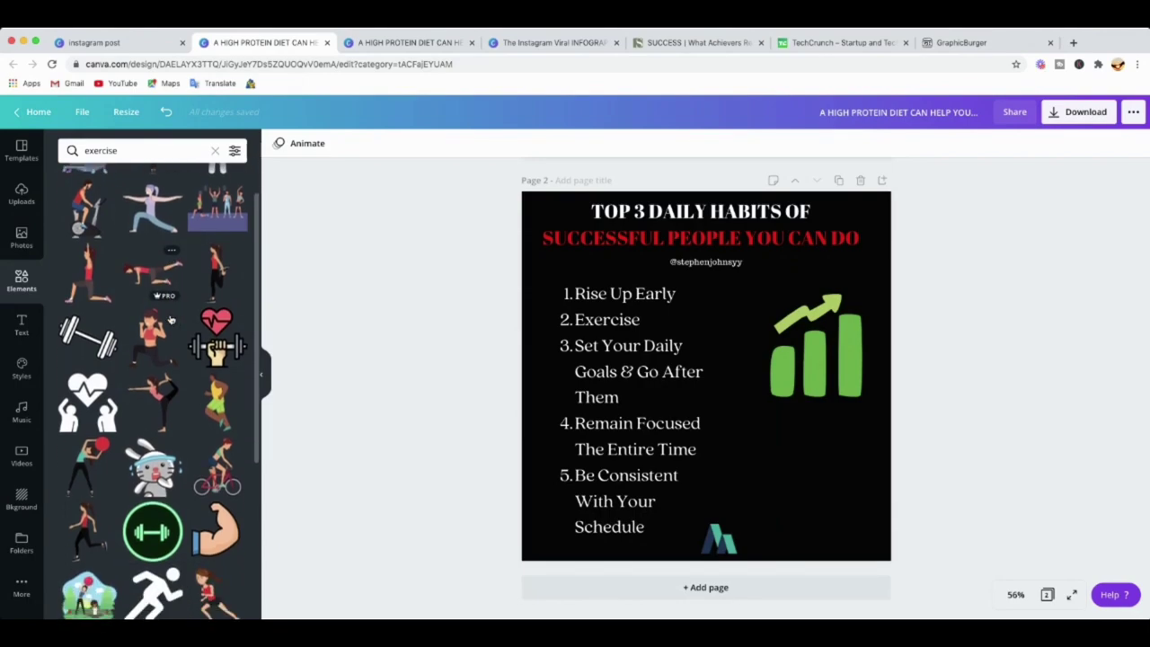
{"action": "scroll", "coordinate": [170, 332], "scroll_direction": "down", "scroll_amount": 1}
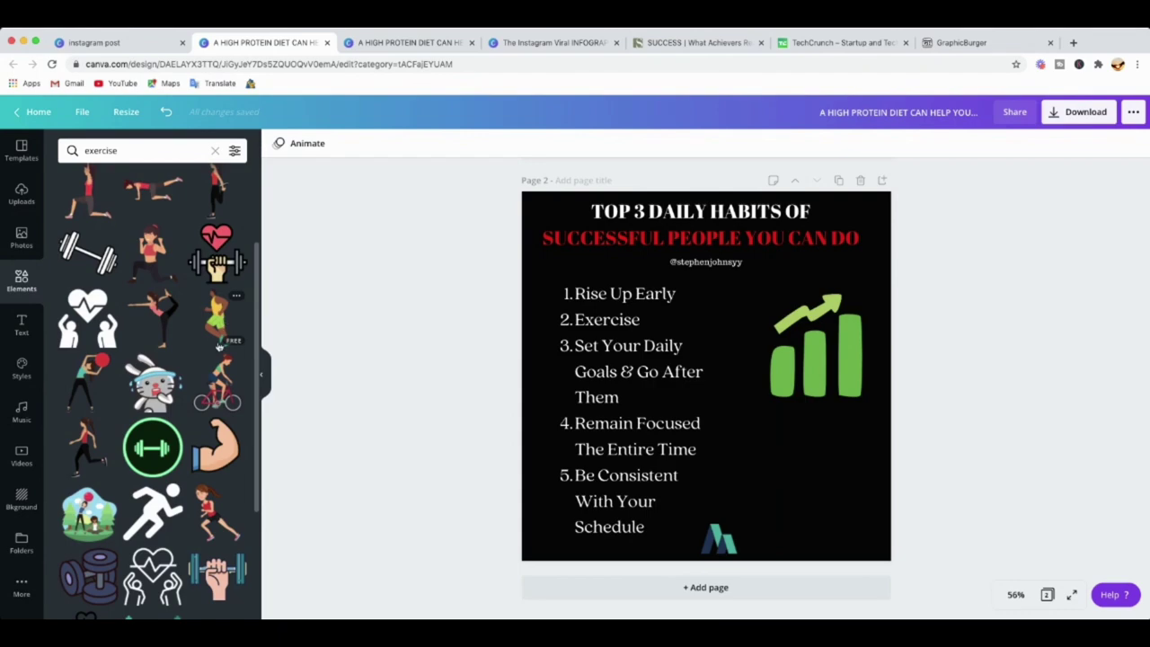
{"action": "scroll", "coordinate": [219, 346], "scroll_direction": "down", "scroll_amount": 3}
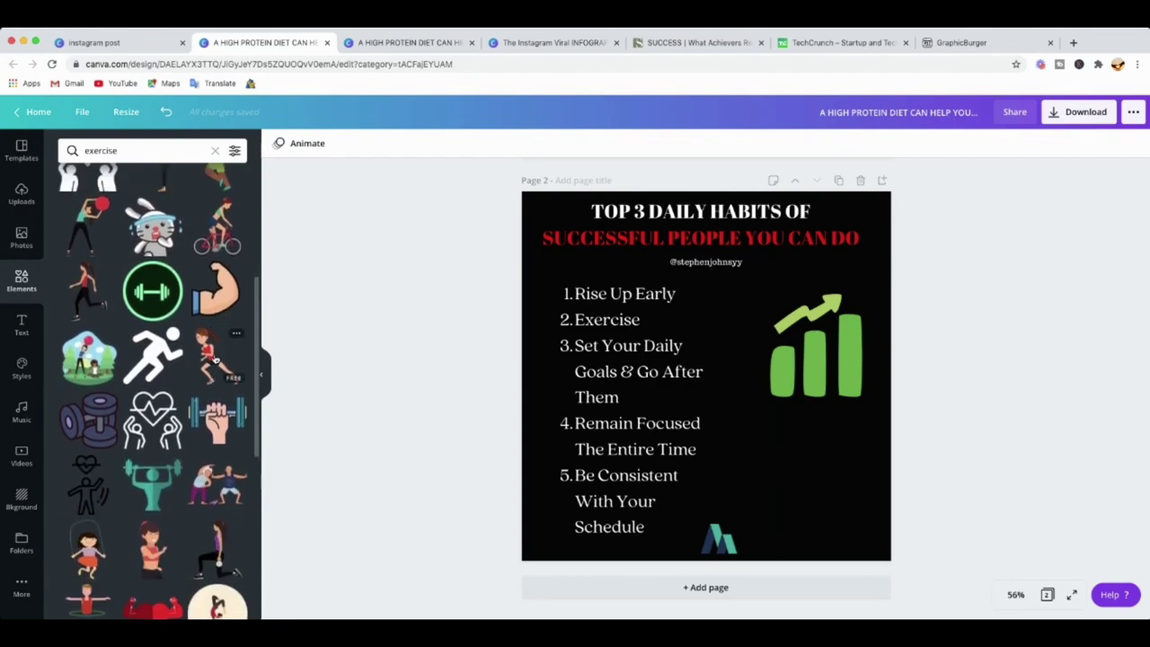
{"action": "scroll", "coordinate": [215, 359], "scroll_direction": "up", "scroll_amount": 6}
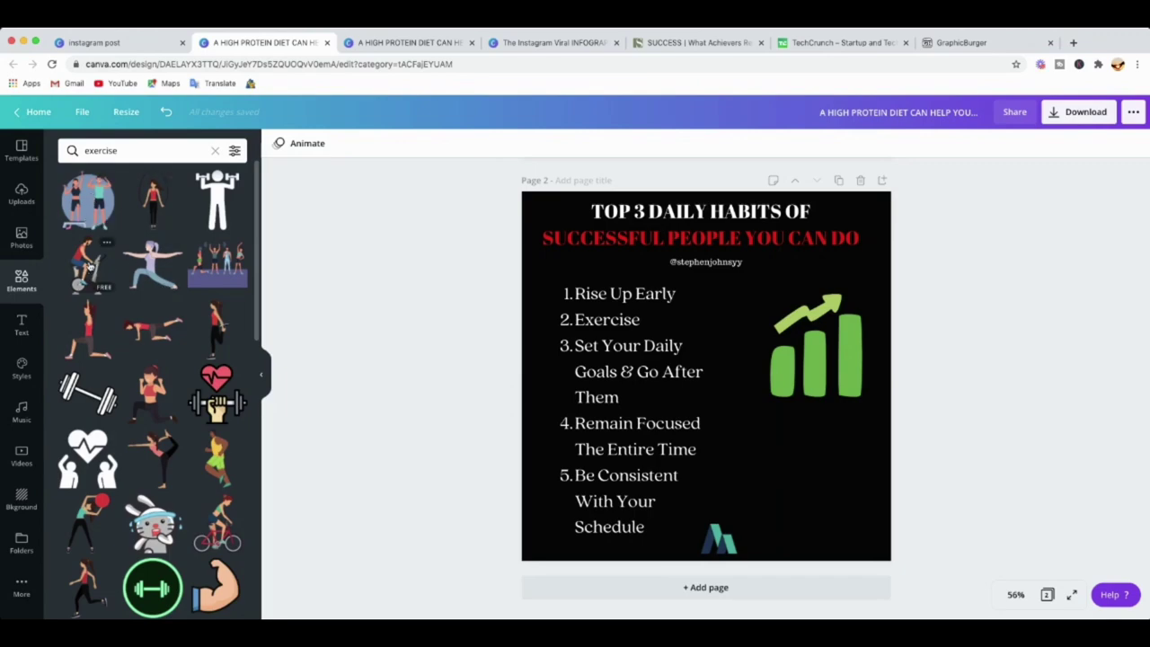
Add the lunging-woman figure, shrink it, and align it beneath the green bar chart.
{"action": "left_click", "coordinate": [94, 326]}
{"action": "left_click_drag", "start_coordinate": [706, 346], "coordinate": [799, 433]}
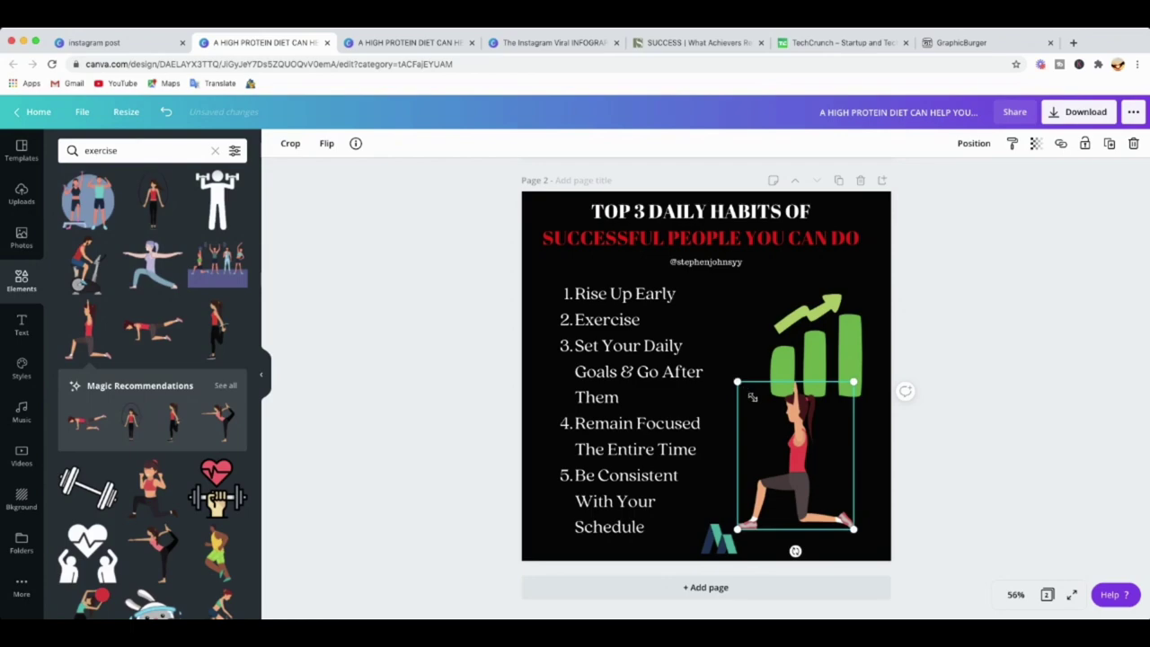
{"action": "left_click_drag", "start_coordinate": [752, 396], "coordinate": [783, 435]}
{"action": "left_click_drag", "start_coordinate": [830, 476], "coordinate": [827, 467]}
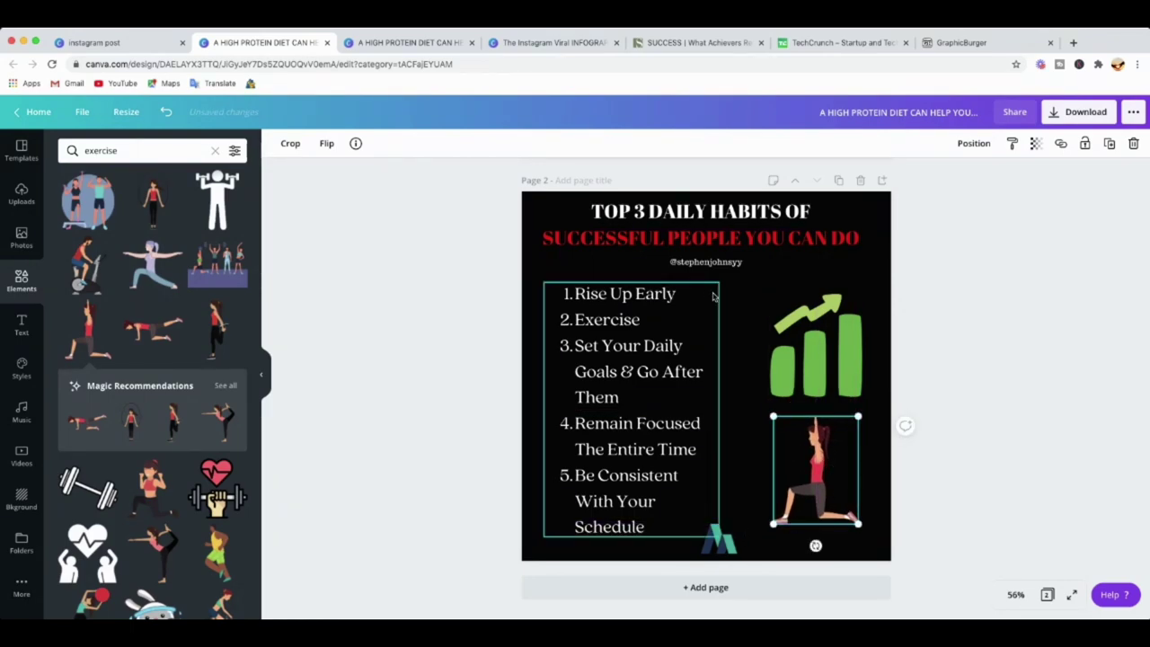
Nudge the handle text up and move the numbered list slightly up-left.
{"action": "left_click", "coordinate": [710, 263]}
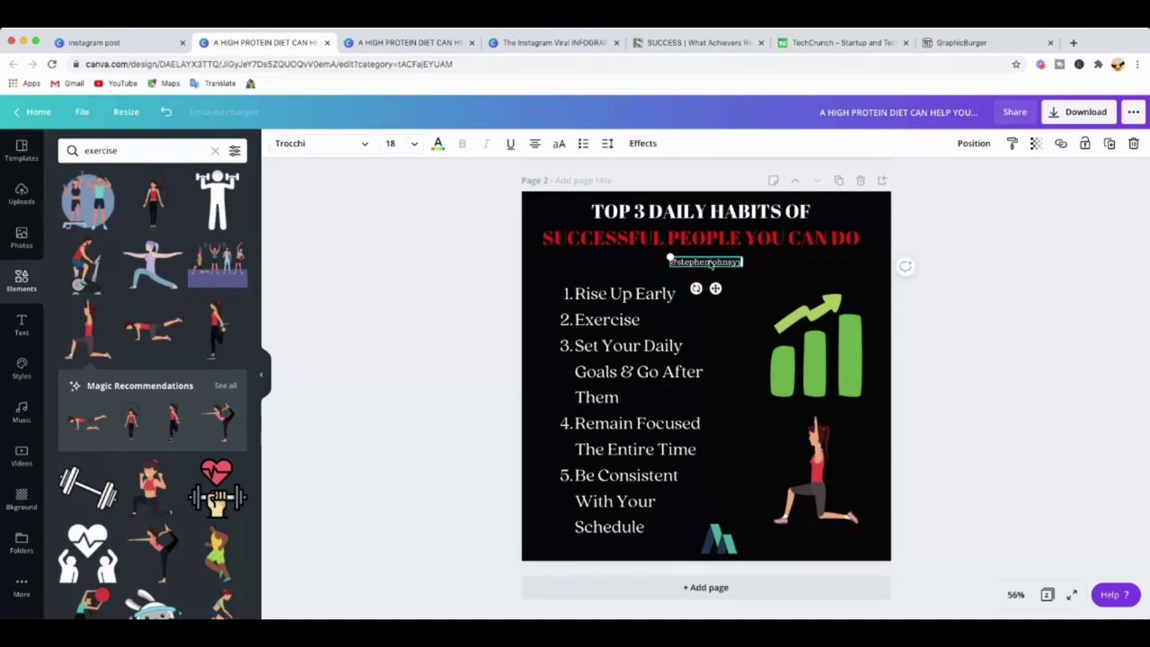
{"action": "key", "text": "Up"}
{"action": "key", "text": "Up"}
{"action": "key", "text": "Up"}
{"action": "key", "text": "Up"}
{"action": "key", "text": "Up"}
{"action": "key", "text": "Up"}
{"action": "key", "text": "Up"}
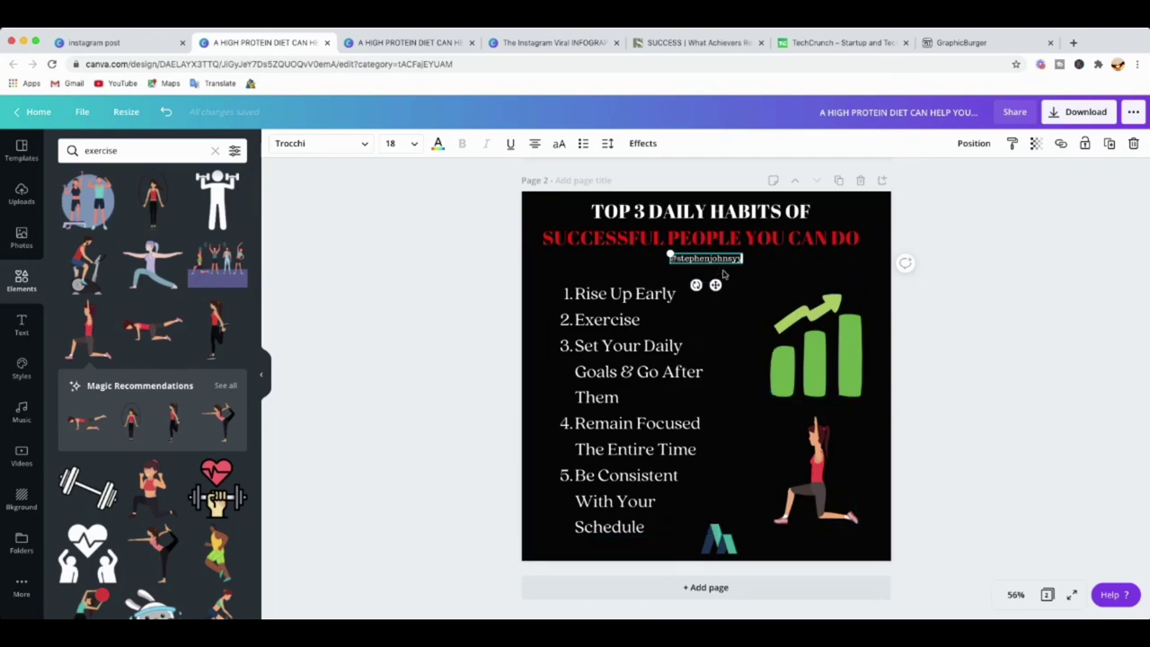
{"action": "left_click", "coordinate": [620, 368]}
{"action": "left_click_drag", "start_coordinate": [624, 364], "coordinate": [619, 357]}
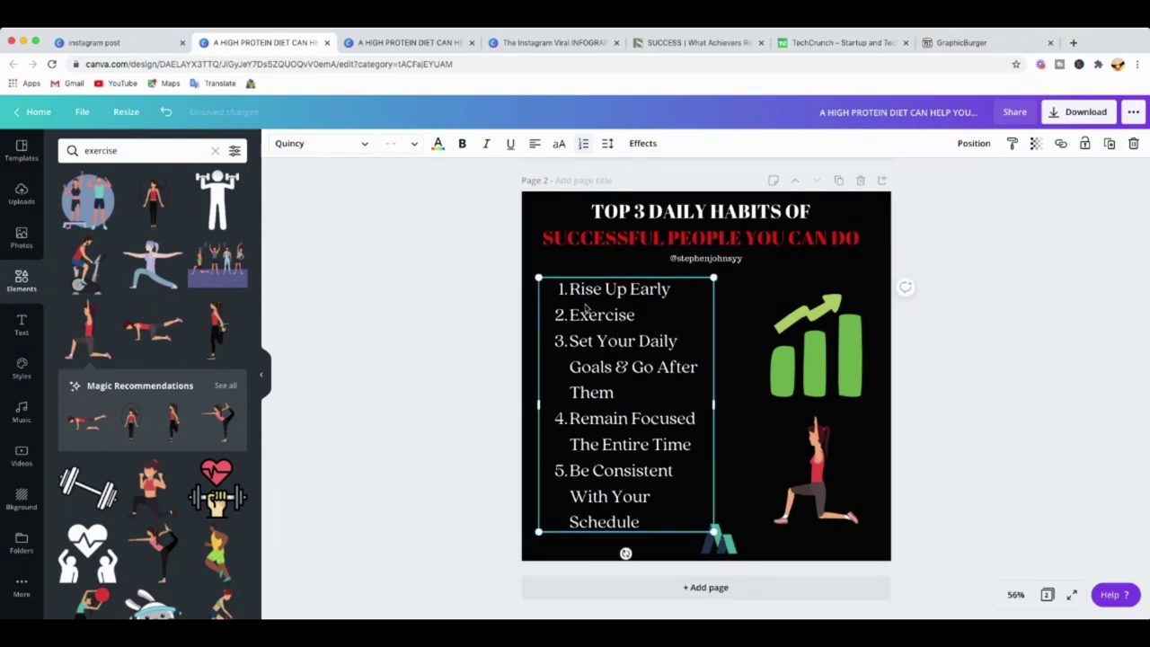
Change the numbered list's font to Trocchi.
{"action": "left_click", "coordinate": [365, 147]}
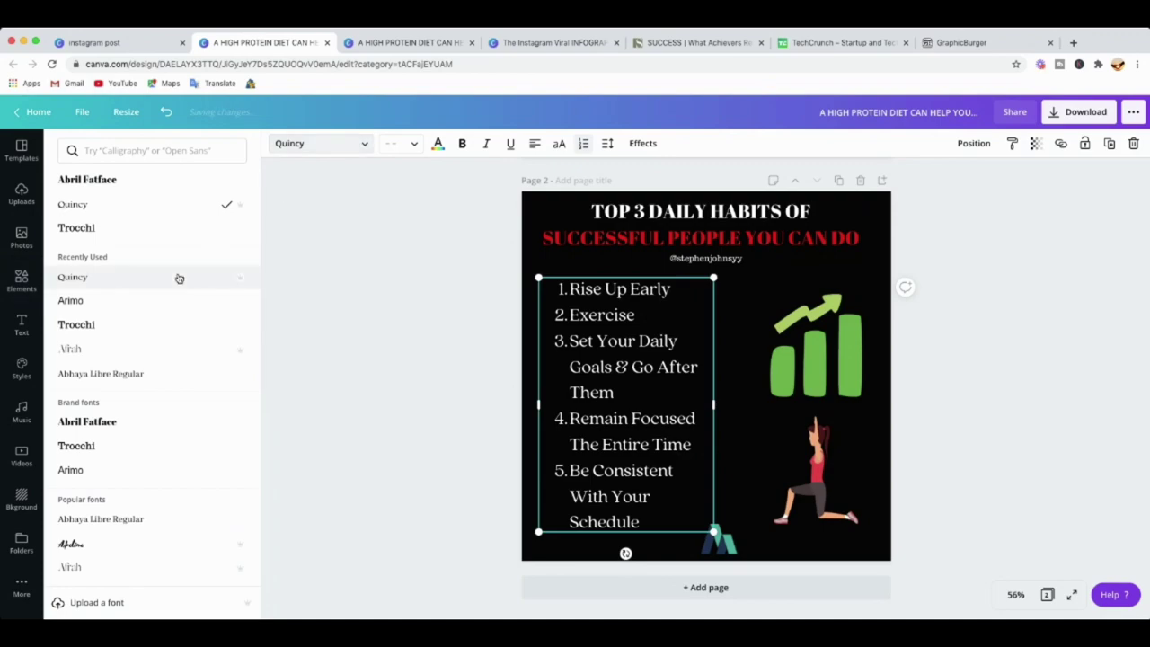
{"action": "left_click", "coordinate": [93, 303]}
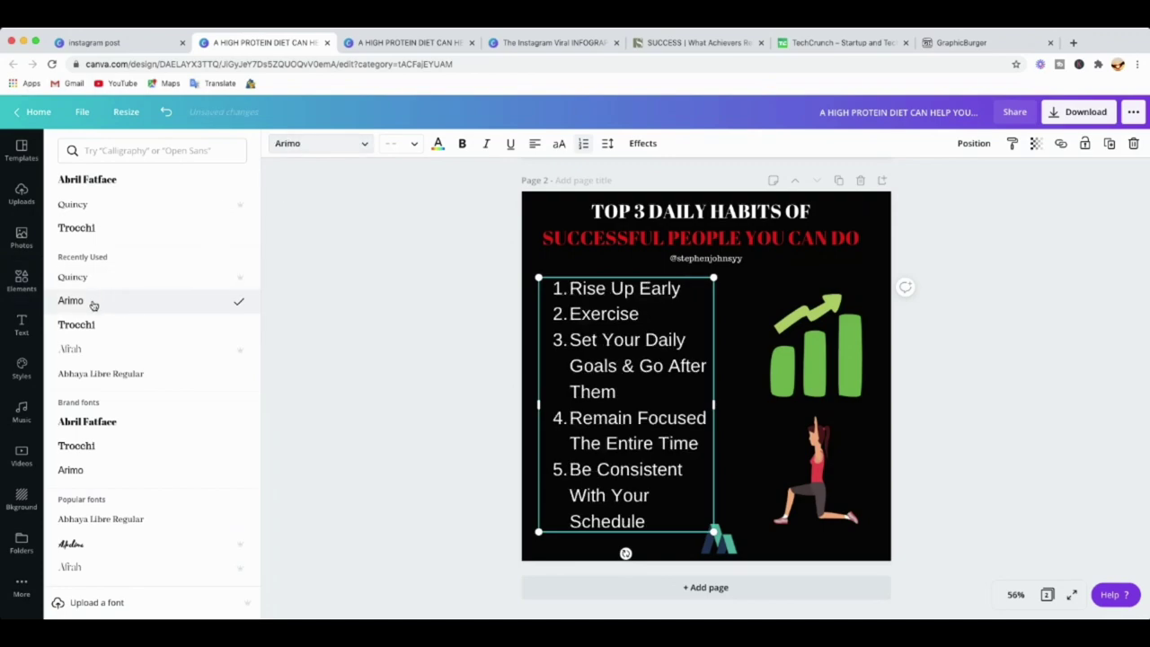
{"action": "left_click", "coordinate": [72, 230]}
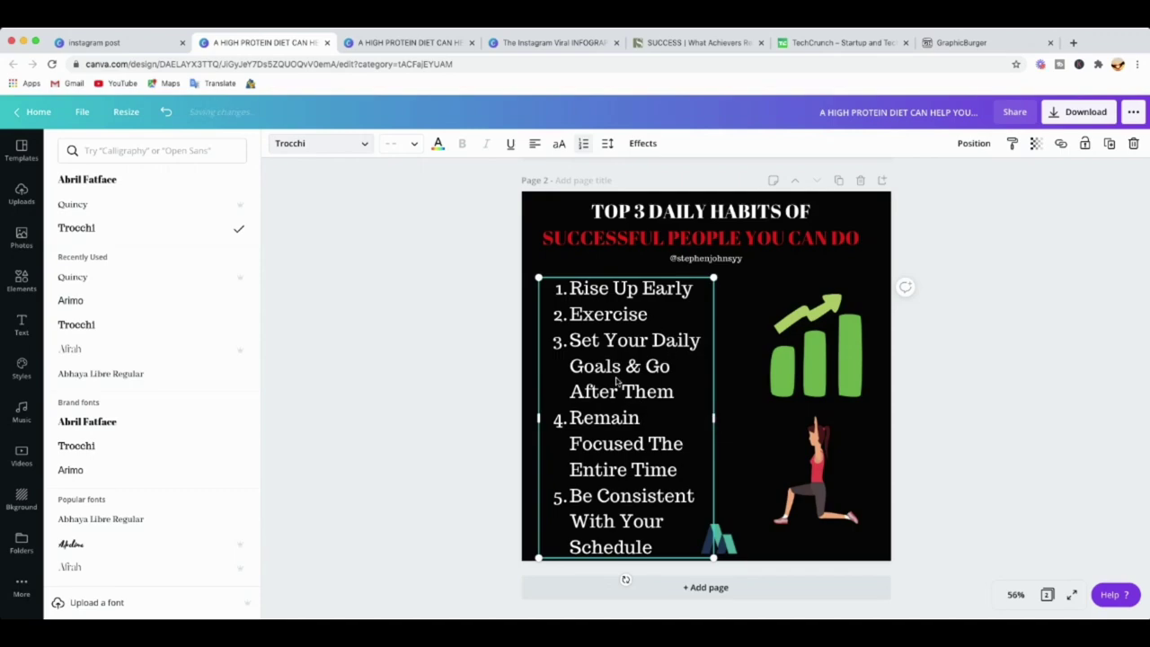
Narrow the list text box, scale the text smaller, and reposition it clear of the logo.
{"action": "left_click_drag", "start_coordinate": [713, 418], "coordinate": [708, 419]}
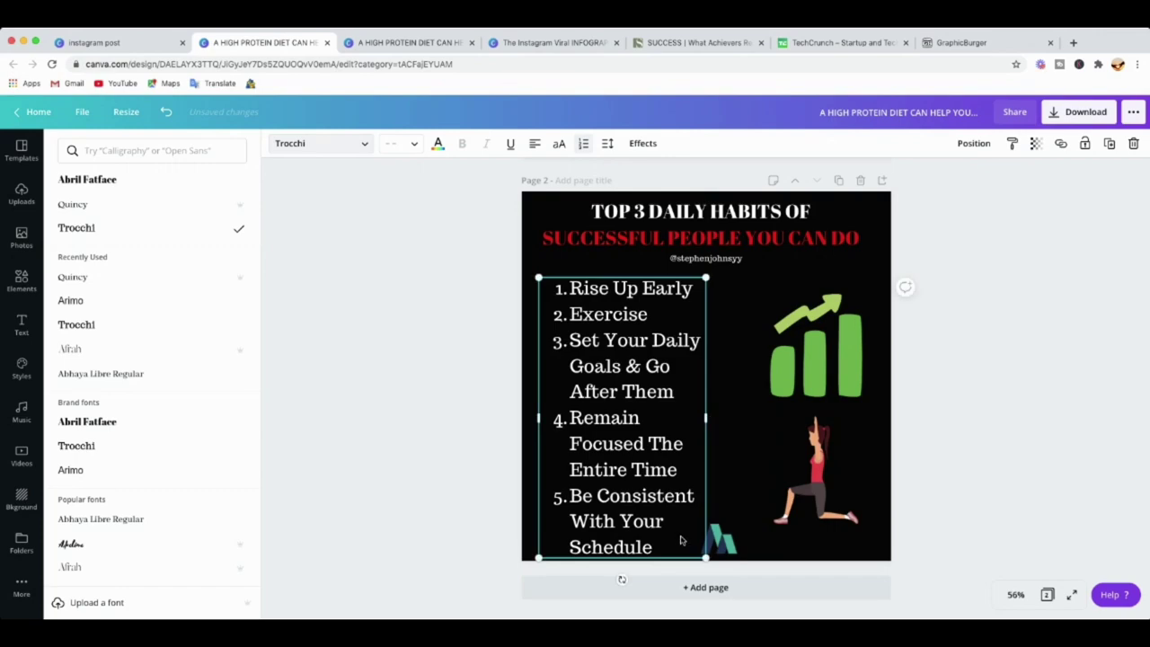
{"action": "left_click_drag", "start_coordinate": [704, 557], "coordinate": [694, 523]}
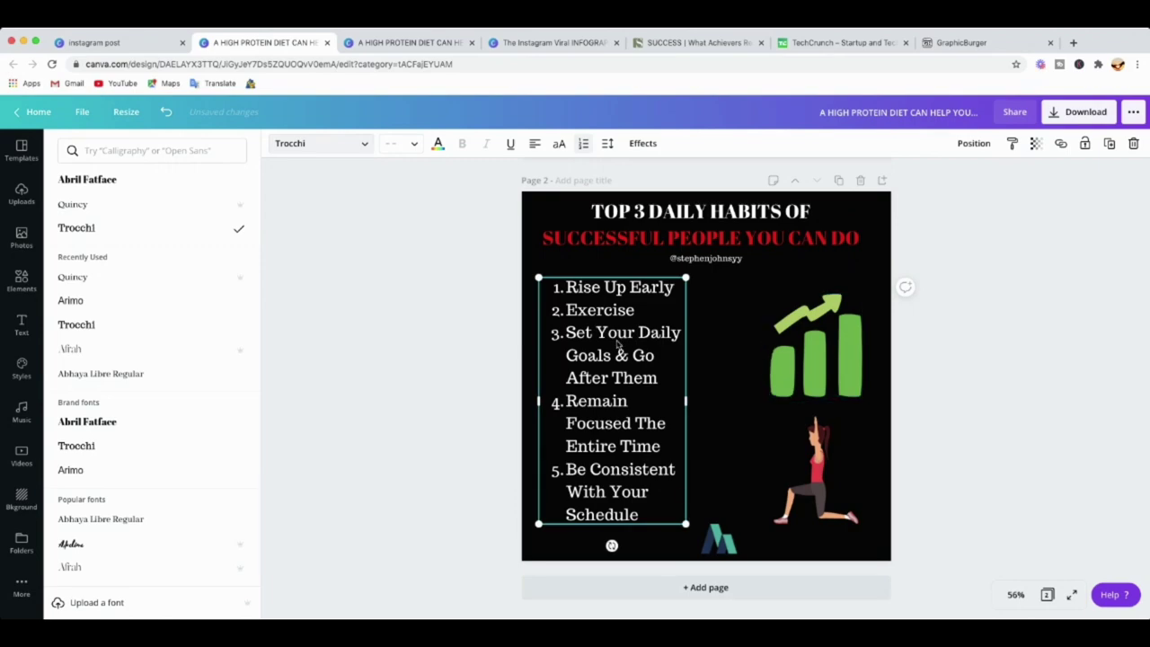
{"action": "left_click_drag", "start_coordinate": [605, 381], "coordinate": [602, 375]}
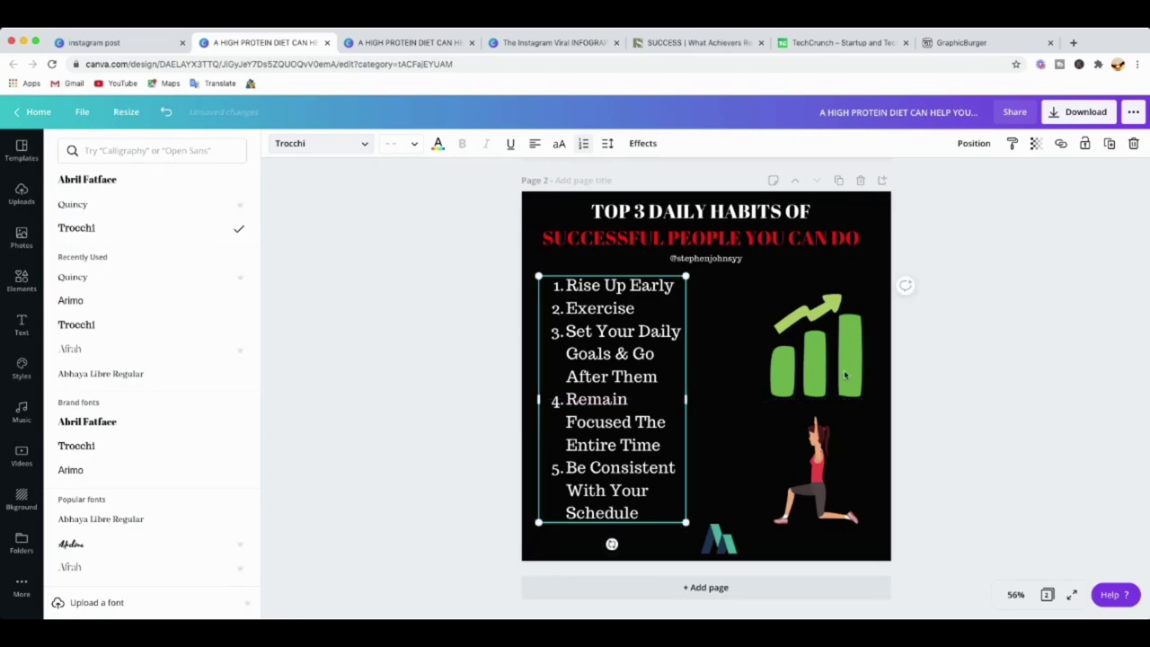
{"action": "left_click", "coordinate": [989, 367]}
{"action": "left_click", "coordinate": [967, 401]}
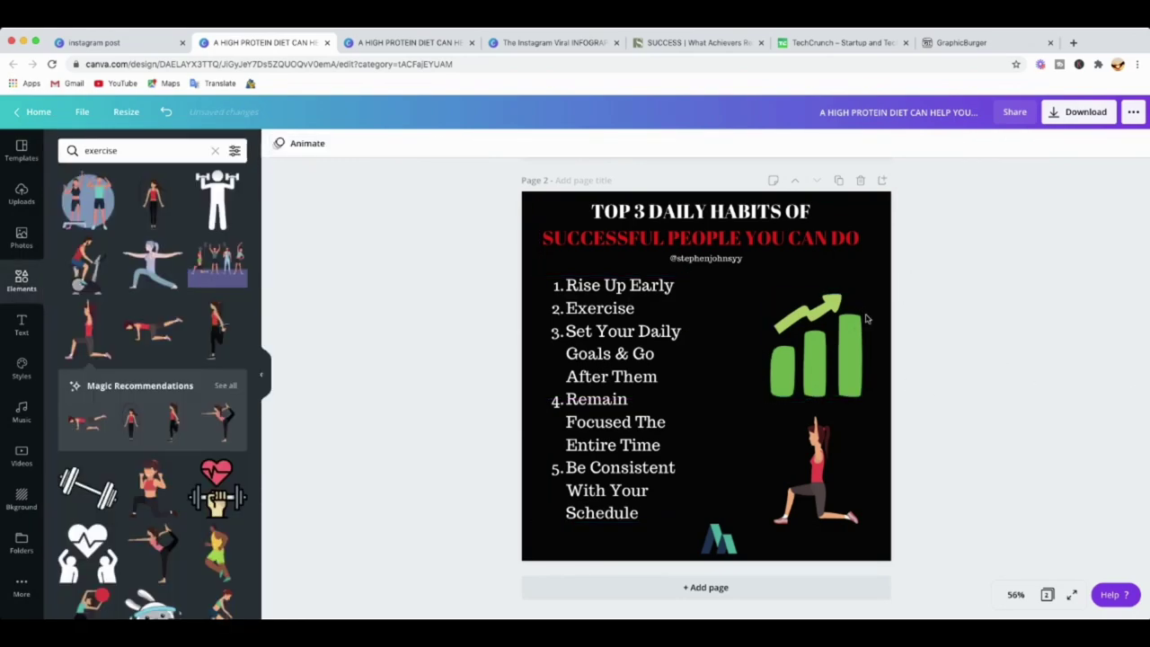
Centre the logo horizontally at the bottom of Page 2.
{"action": "left_click", "coordinate": [721, 547]}
{"action": "left_click_drag", "start_coordinate": [721, 546], "coordinate": [711, 546]}
{"action": "left_click", "coordinate": [958, 412]}
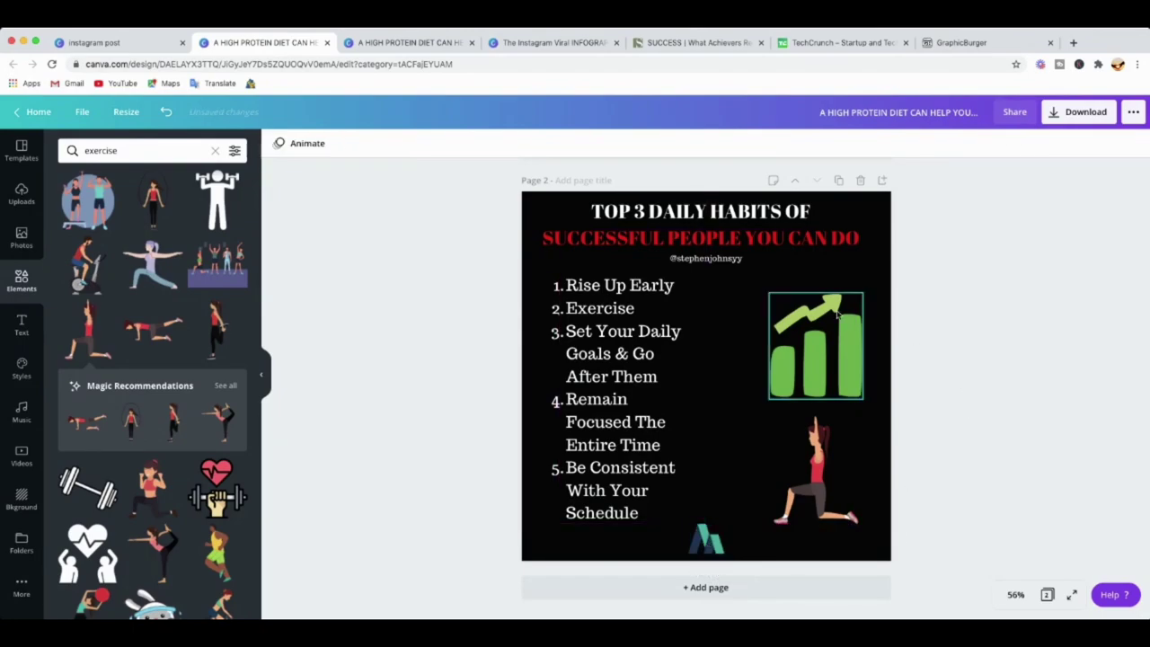
{"action": "scroll", "coordinate": [958, 412], "scroll_direction": "up", "scroll_amount": 5}
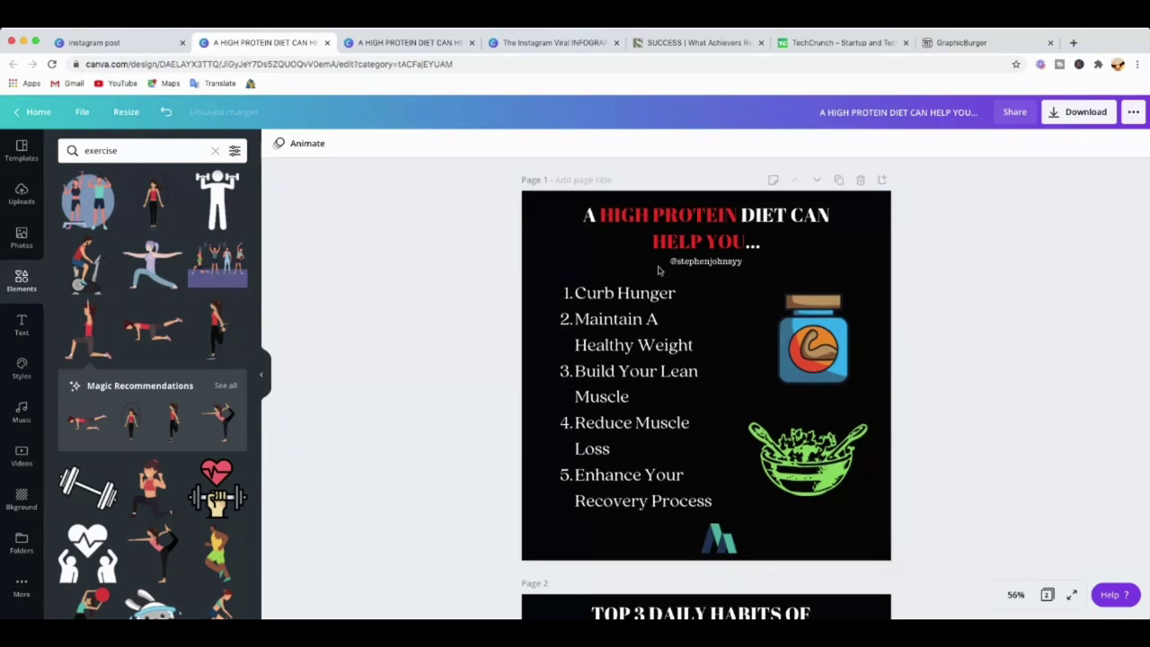
{"action": "scroll", "coordinate": [677, 296], "scroll_direction": "down", "scroll_amount": 5}
{"action": "scroll", "coordinate": [692, 340], "scroll_direction": "up", "scroll_amount": 1}
{"action": "scroll", "coordinate": [727, 403], "scroll_direction": "up", "scroll_amount": 4}
{"action": "scroll", "coordinate": [724, 403], "scroll_direction": "down", "scroll_amount": 5}
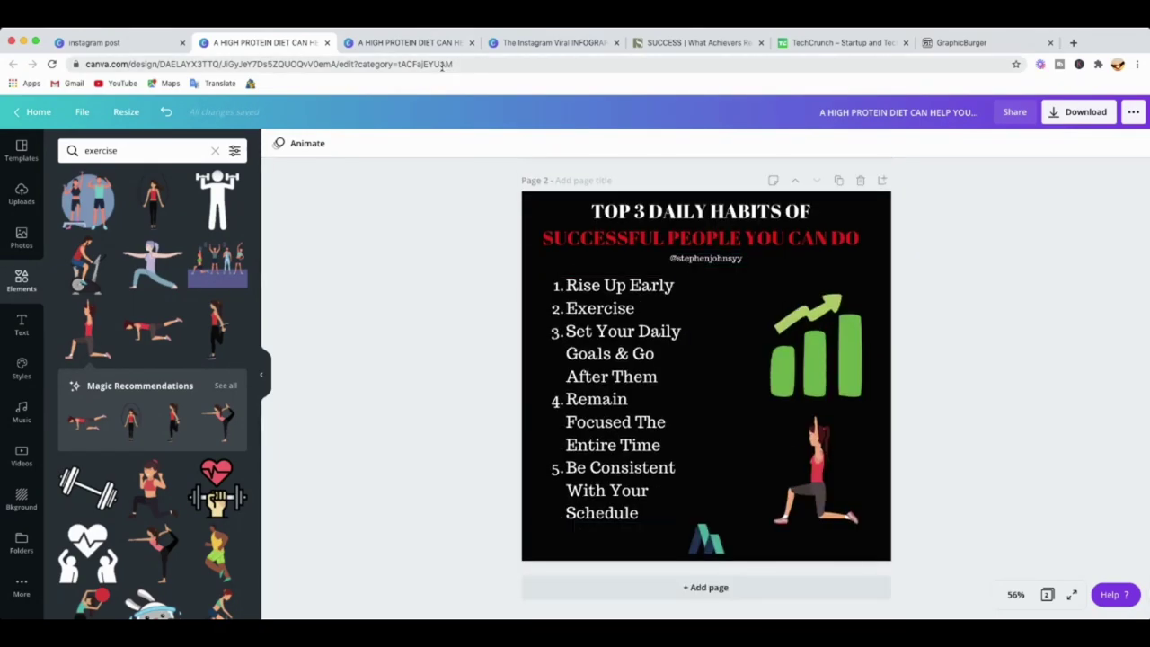
Switch through the other protein-diet design to the Instagram Viral INFOGRAPHICS design.
{"action": "left_click", "coordinate": [436, 42]}
{"action": "scroll", "coordinate": [743, 331], "scroll_direction": "down", "scroll_amount": 5}
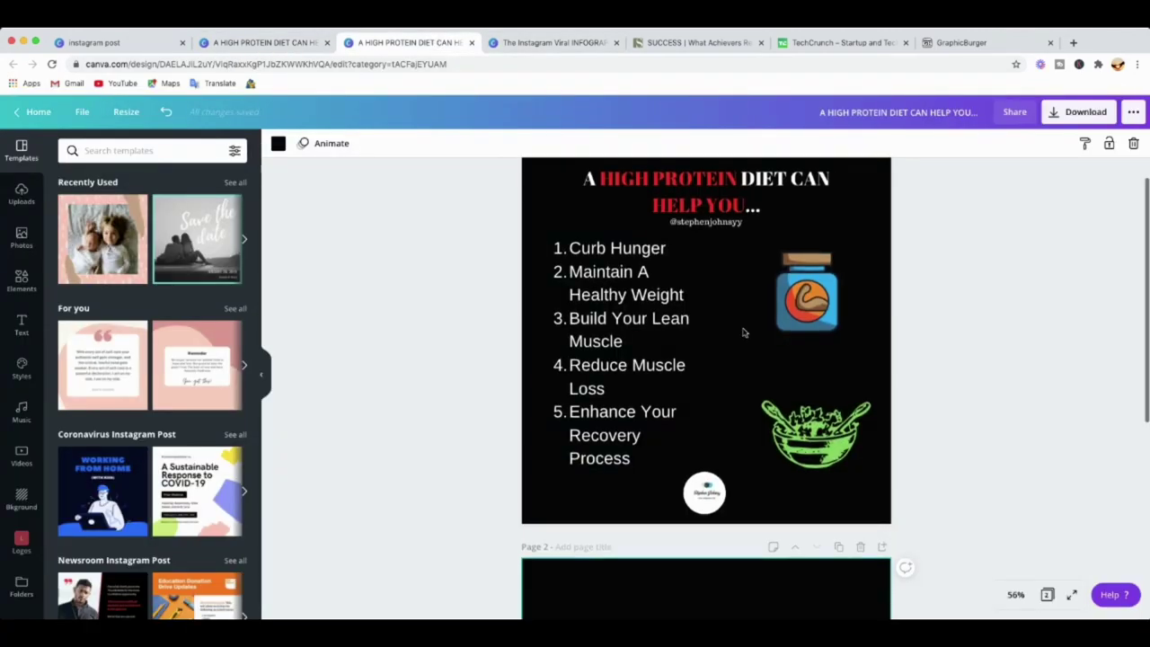
{"action": "scroll", "coordinate": [744, 338], "scroll_direction": "up", "scroll_amount": 5}
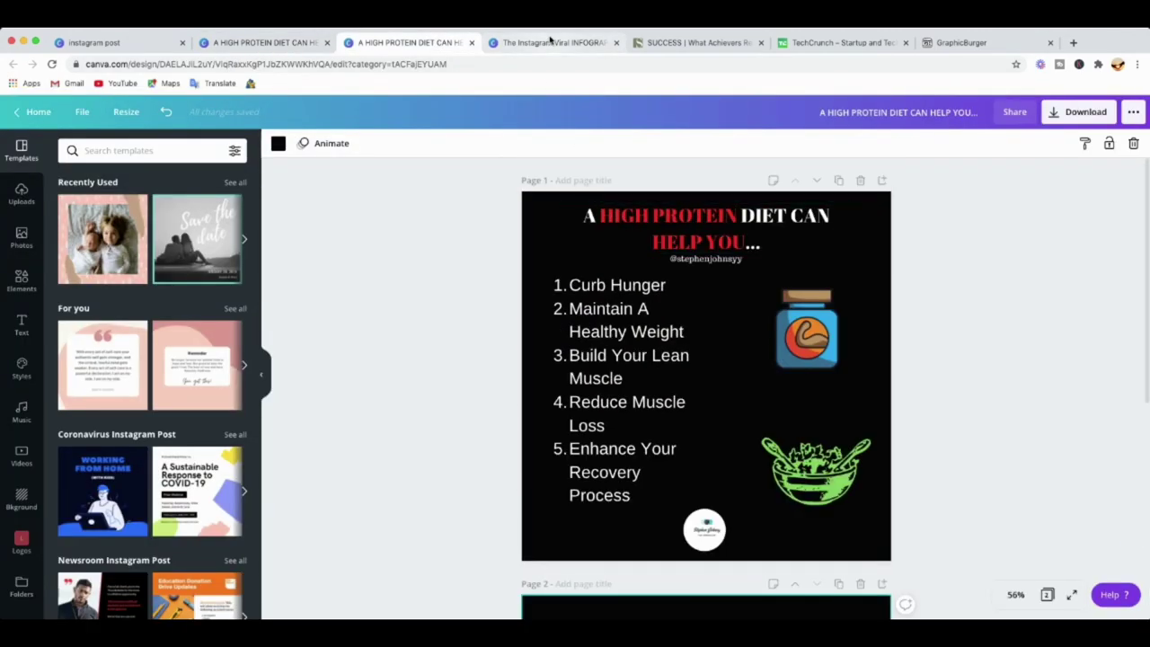
{"action": "left_click", "coordinate": [539, 43]}
Shrink the man's photo on Page 4 to about a third and move it upper-right.
{"action": "scroll", "coordinate": [698, 315], "scroll_direction": "down", "scroll_amount": 10}
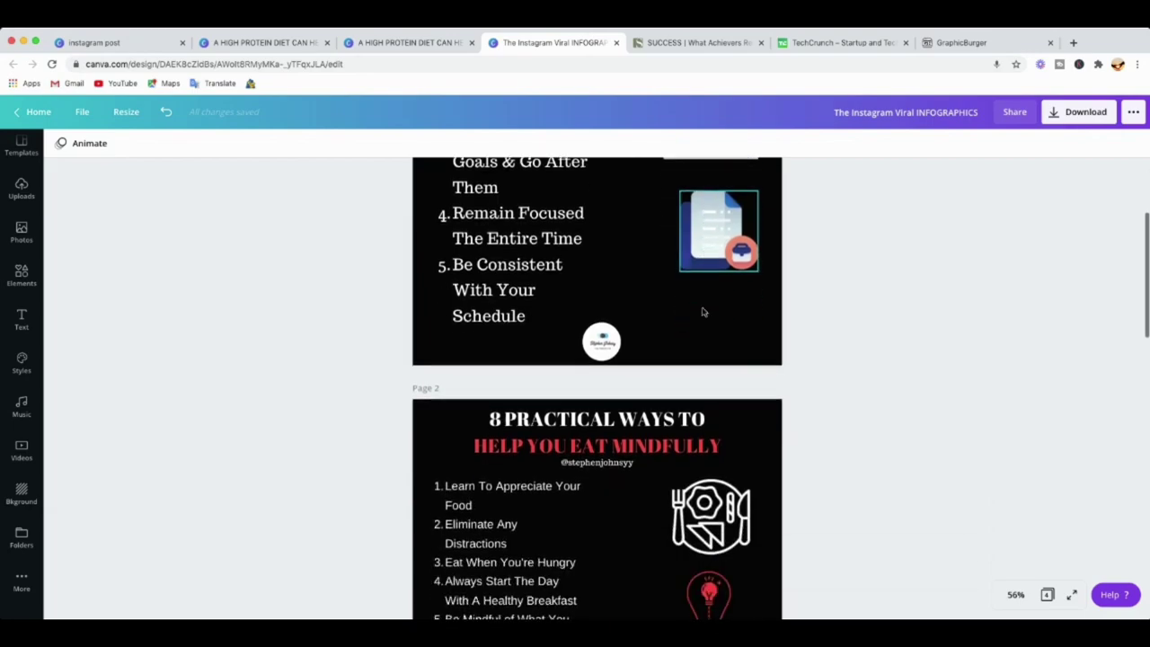
{"action": "scroll", "coordinate": [704, 312], "scroll_direction": "down", "scroll_amount": 15}
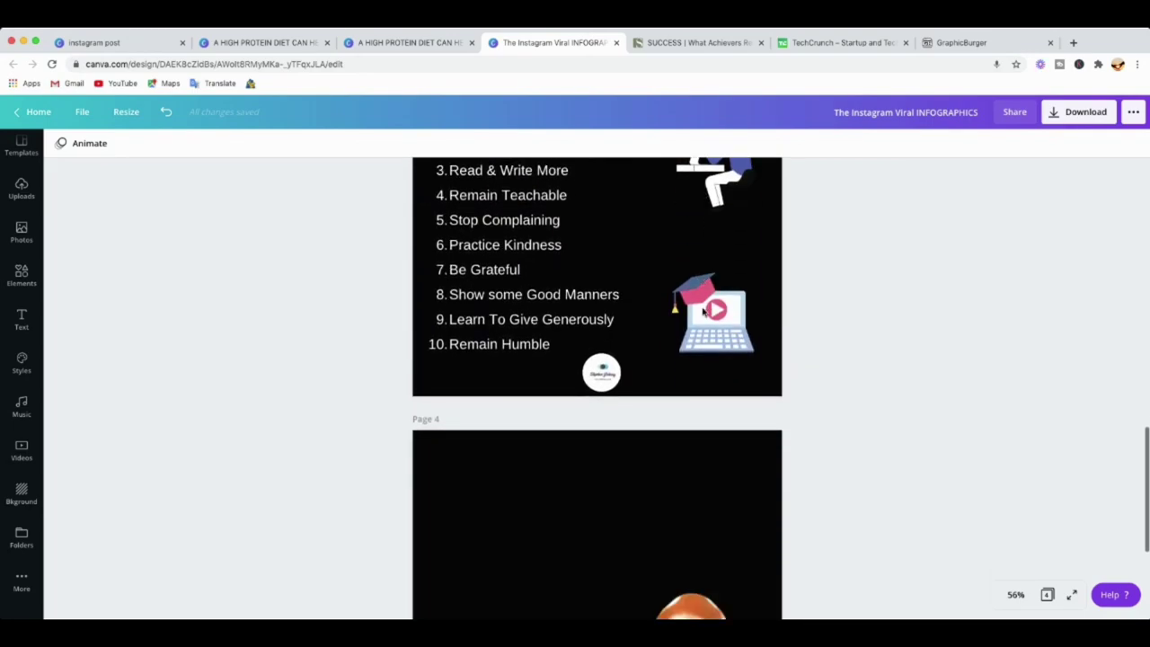
{"action": "scroll", "coordinate": [704, 312], "scroll_direction": "up", "scroll_amount": 20}
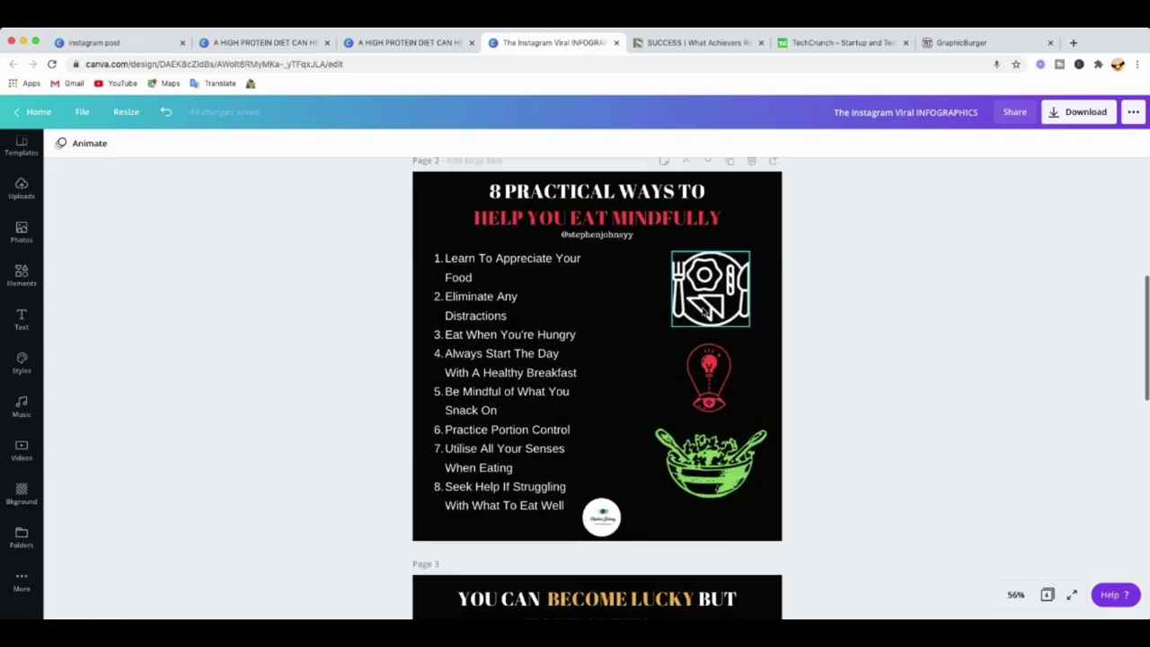
{"action": "scroll", "coordinate": [704, 312], "scroll_direction": "down", "scroll_amount": 8}
{"action": "scroll", "coordinate": [703, 312], "scroll_direction": "down", "scroll_amount": 5}
{"action": "left_click", "coordinate": [603, 375]}
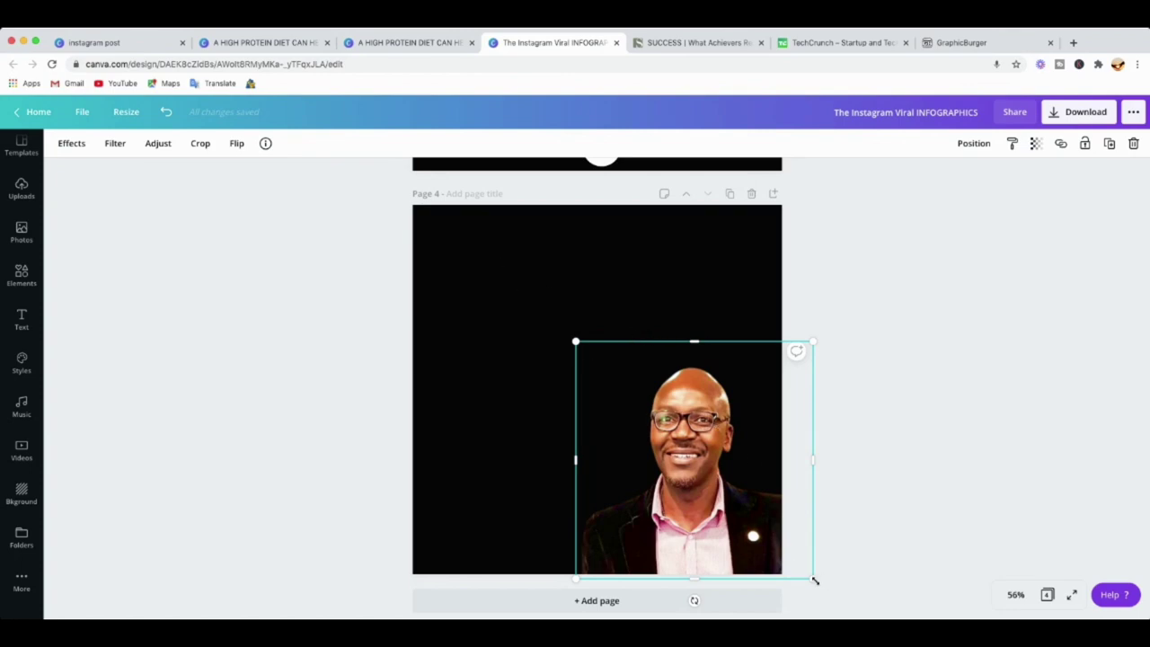
{"action": "left_click_drag", "start_coordinate": [815, 581], "coordinate": [664, 430]}
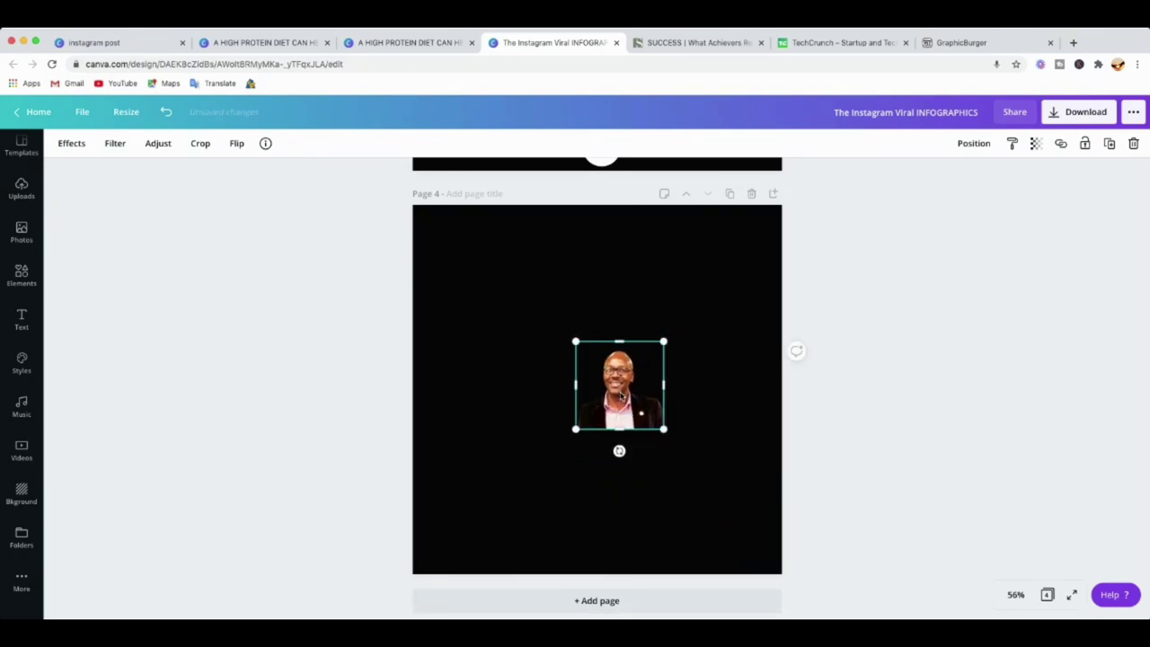
{"action": "left_click_drag", "start_coordinate": [620, 395], "coordinate": [713, 363]}
{"action": "scroll", "coordinate": [587, 336], "scroll_direction": "up", "scroll_amount": 4}
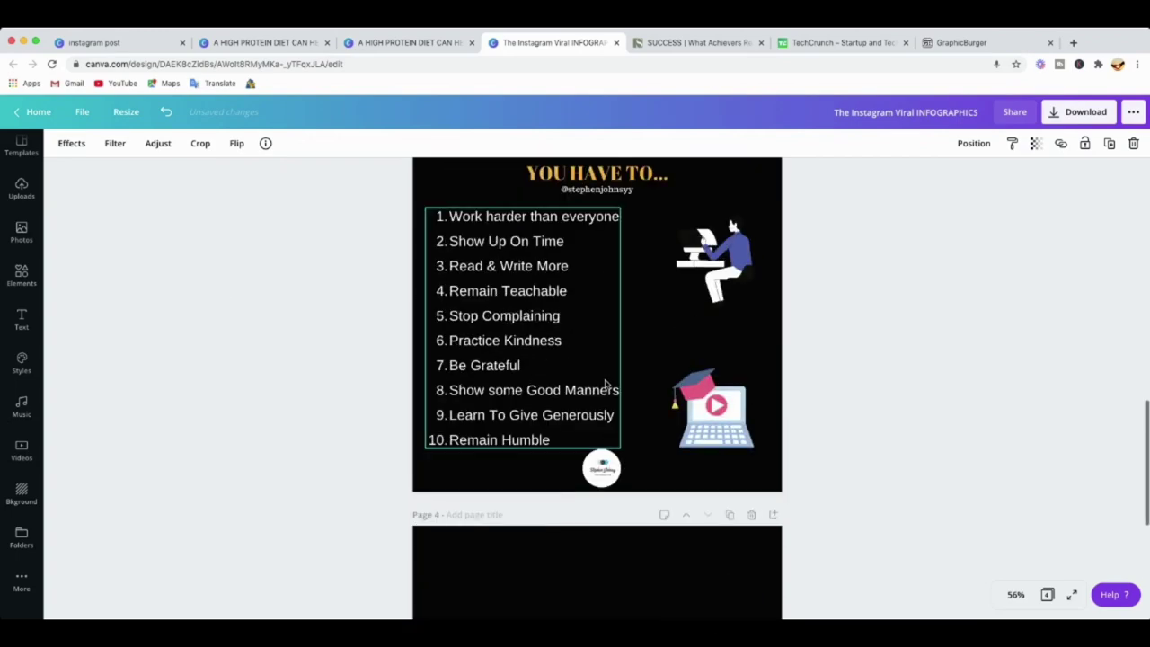
{"action": "scroll", "coordinate": [602, 378], "scroll_direction": "down", "scroll_amount": 3}
{"action": "scroll", "coordinate": [619, 380], "scroll_direction": "up", "scroll_amount": 4}
{"action": "scroll", "coordinate": [630, 399], "scroll_direction": "down", "scroll_amount": 1}
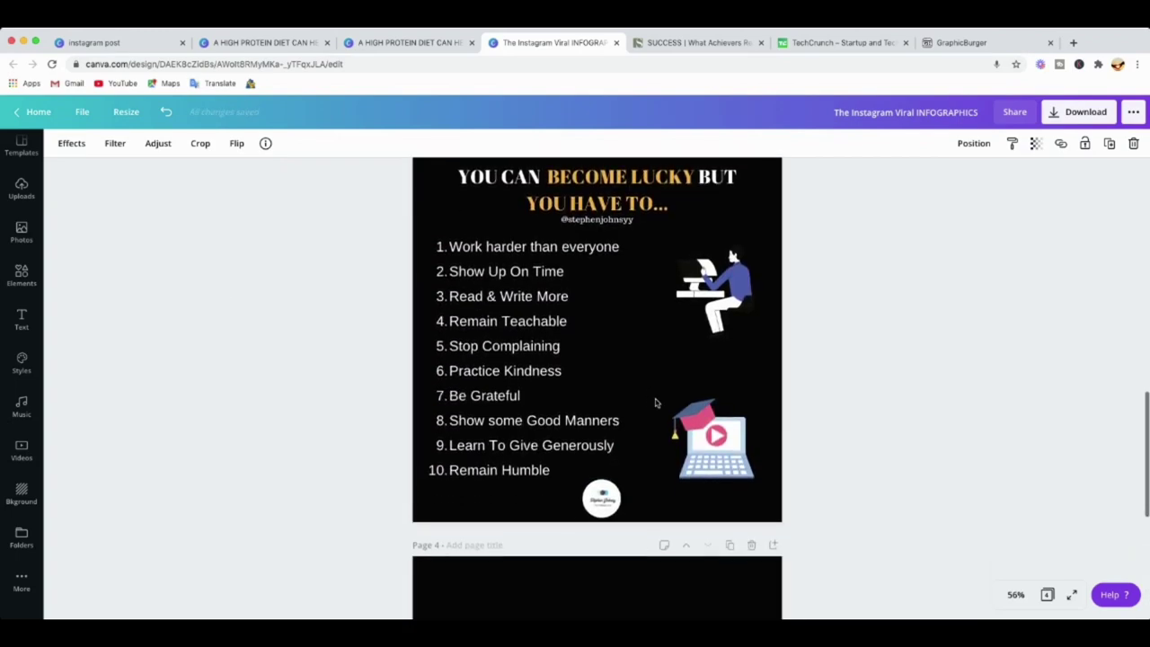
{"action": "scroll", "coordinate": [702, 559], "scroll_direction": "down", "scroll_amount": 2}
{"action": "scroll", "coordinate": [702, 559], "scroll_direction": "down", "scroll_amount": 3}
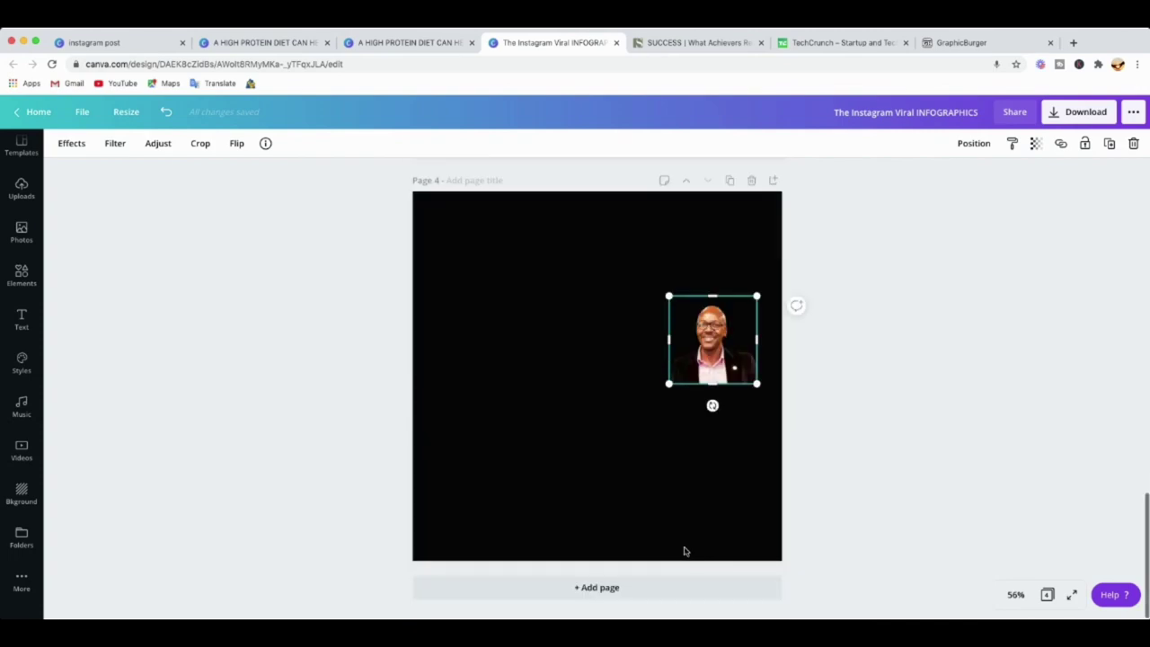
{"action": "scroll", "coordinate": [641, 429], "scroll_direction": "up", "scroll_amount": 2}
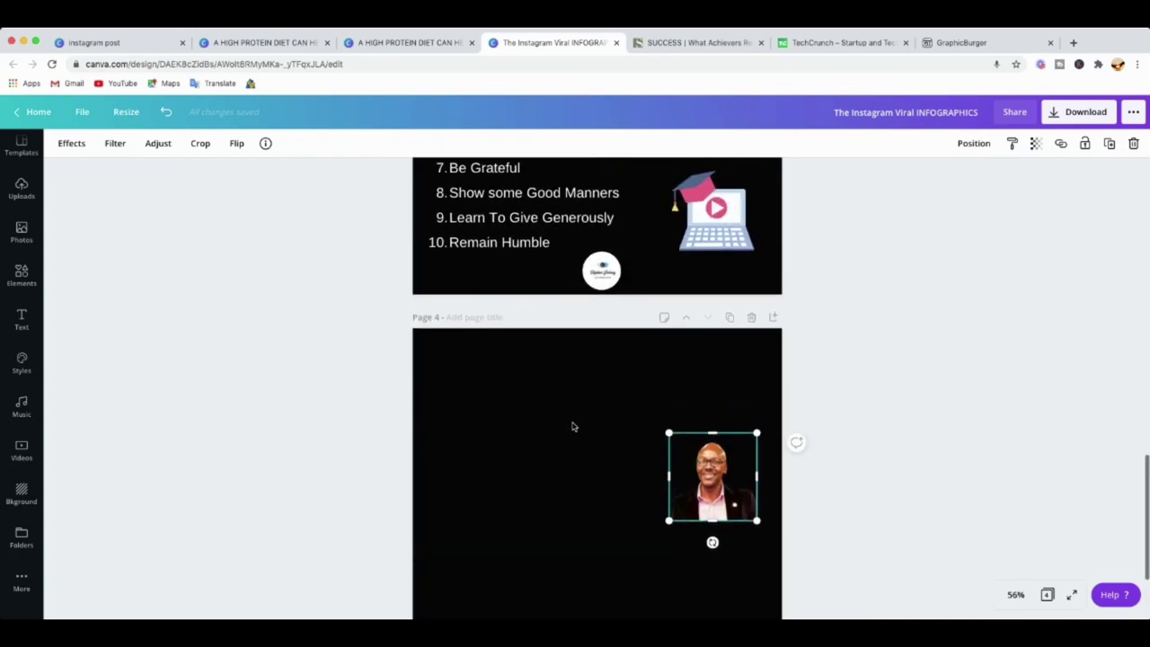
{"action": "left_click", "coordinate": [868, 414]}
Check the other protein-diet design, then return to the Instagram Viral INFOGRAPHICS design.
{"action": "scroll", "coordinate": [719, 288], "scroll_direction": "up", "scroll_amount": 8}
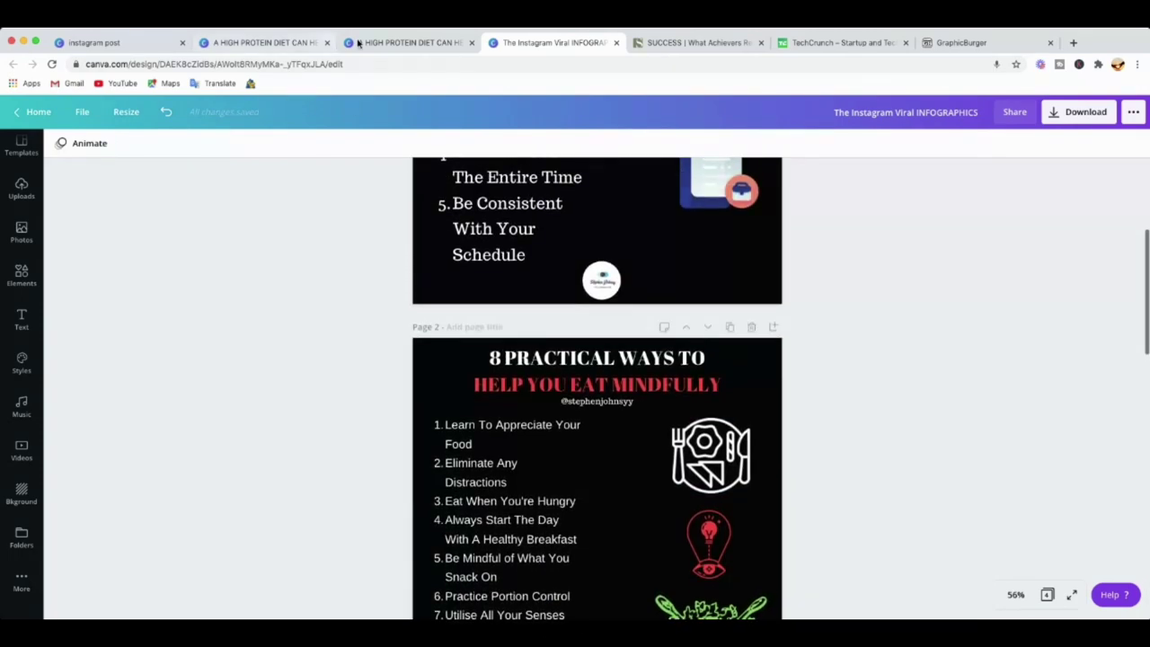
{"action": "left_click", "coordinate": [428, 38]}
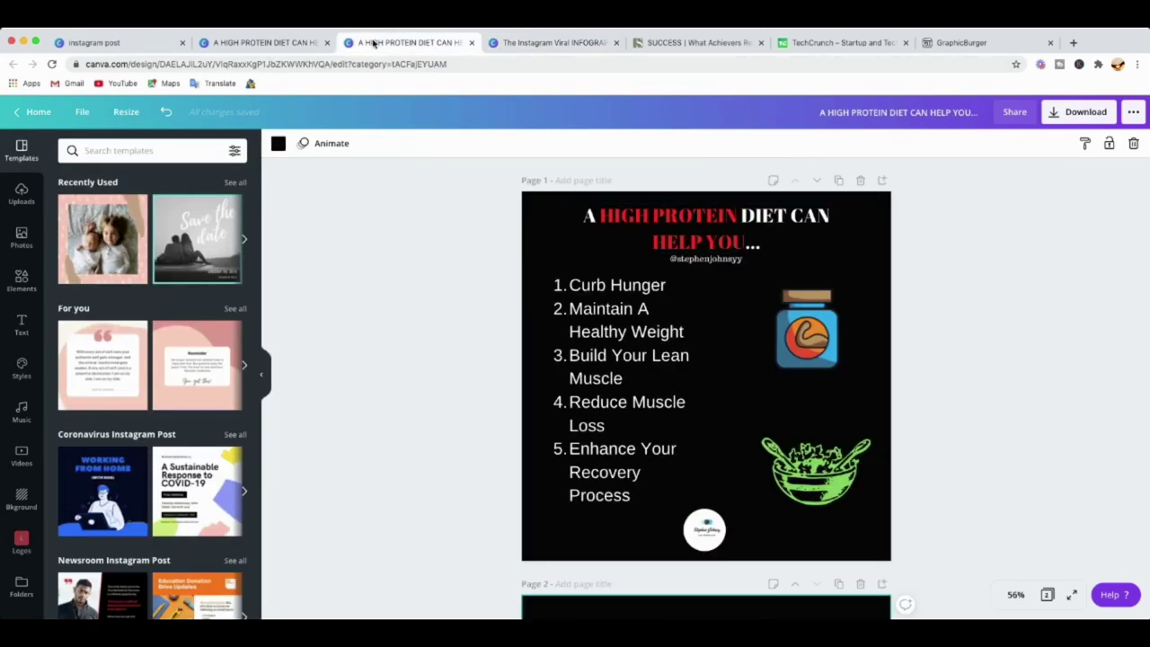
{"action": "left_click", "coordinate": [579, 38]}
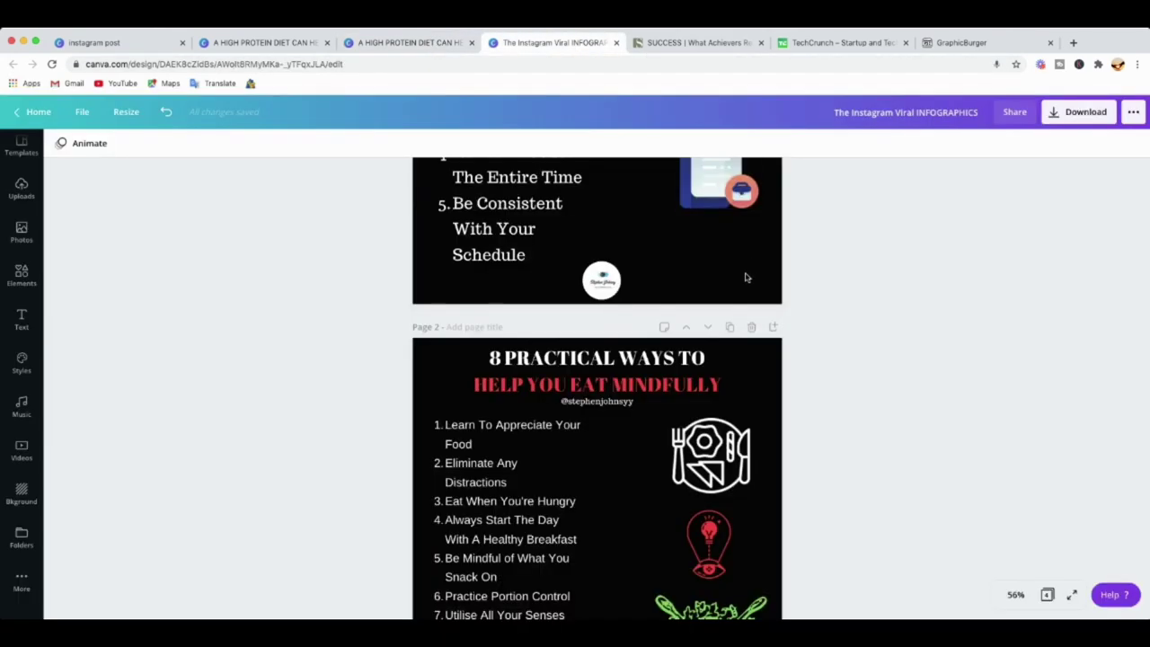
{"action": "scroll", "coordinate": [746, 278], "scroll_direction": "down", "scroll_amount": 10}
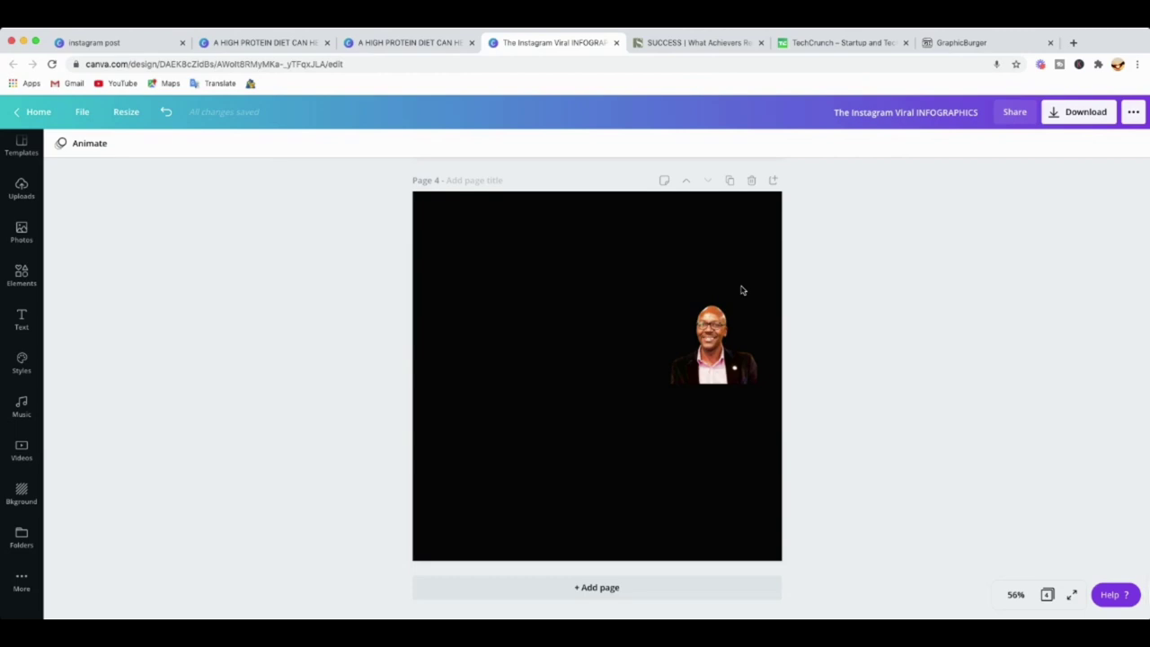
{"action": "scroll", "coordinate": [742, 289], "scroll_direction": "up", "scroll_amount": 5}
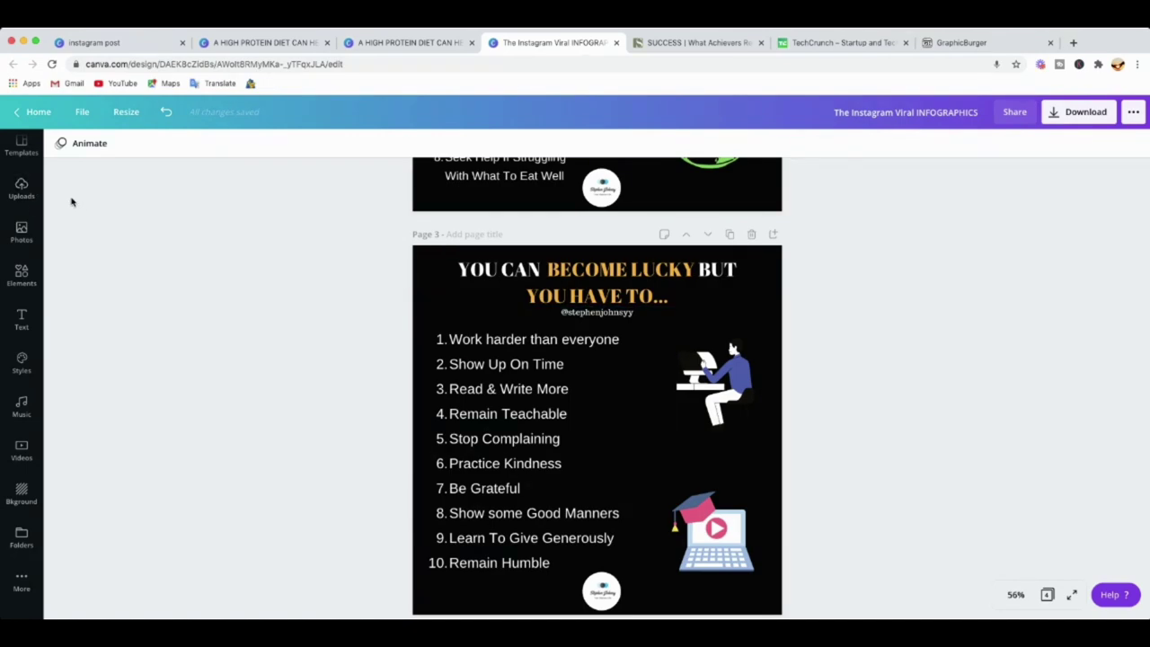
{"action": "scroll", "coordinate": [22, 160], "scroll_direction": "up", "scroll_amount": 1}
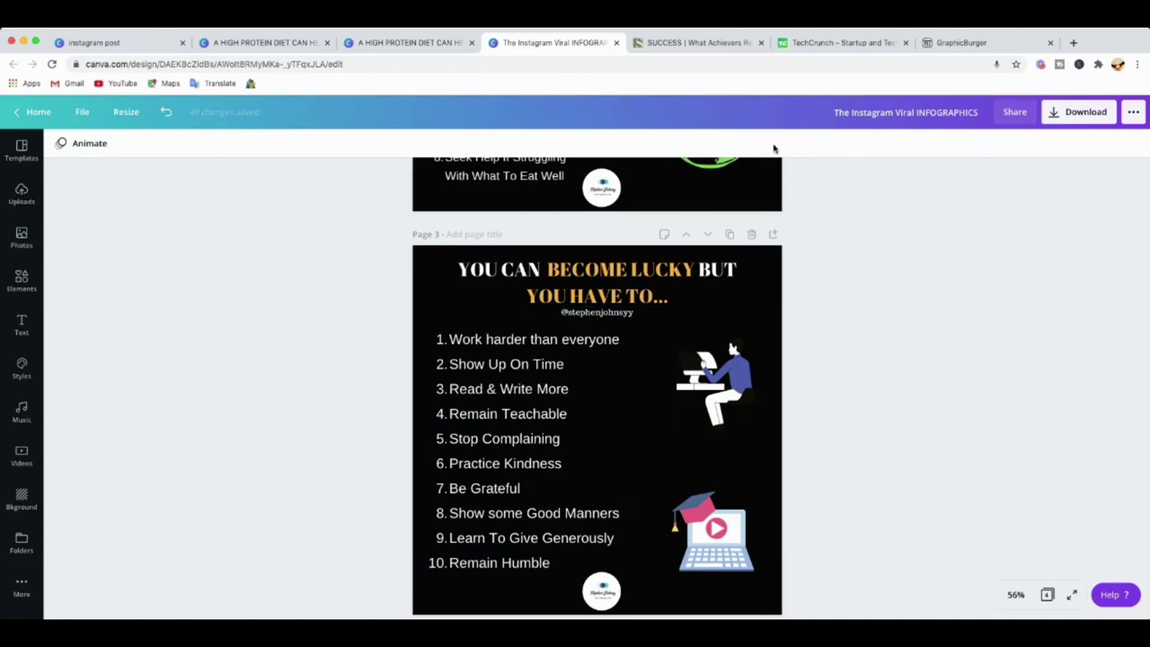
On GraphicBurger, browse free icon sets and view the Magicons: 100 Business Icons post.
{"action": "left_click", "coordinate": [963, 45]}
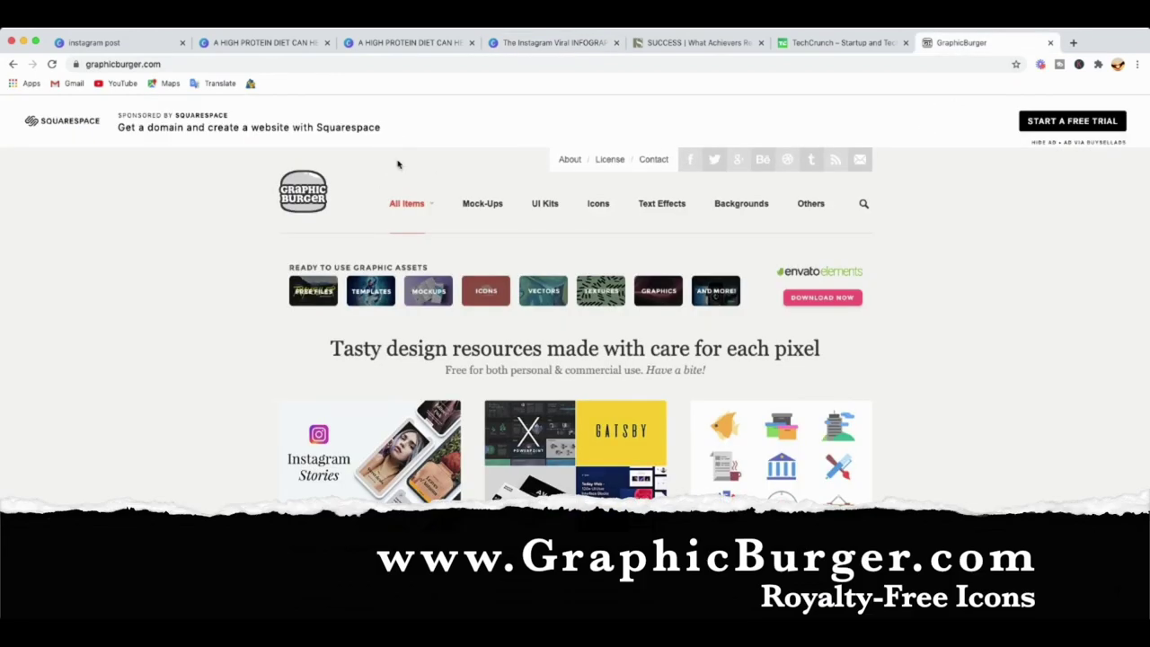
{"action": "left_click", "coordinate": [600, 206]}
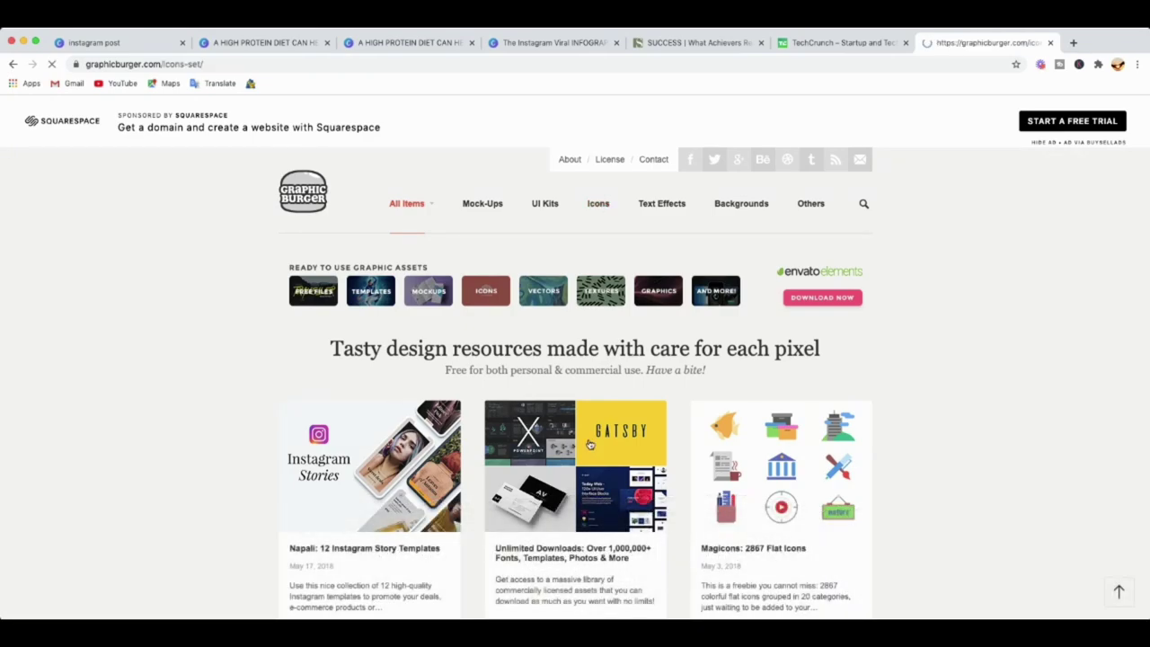
{"action": "scroll", "coordinate": [423, 425], "scroll_direction": "down", "scroll_amount": 5}
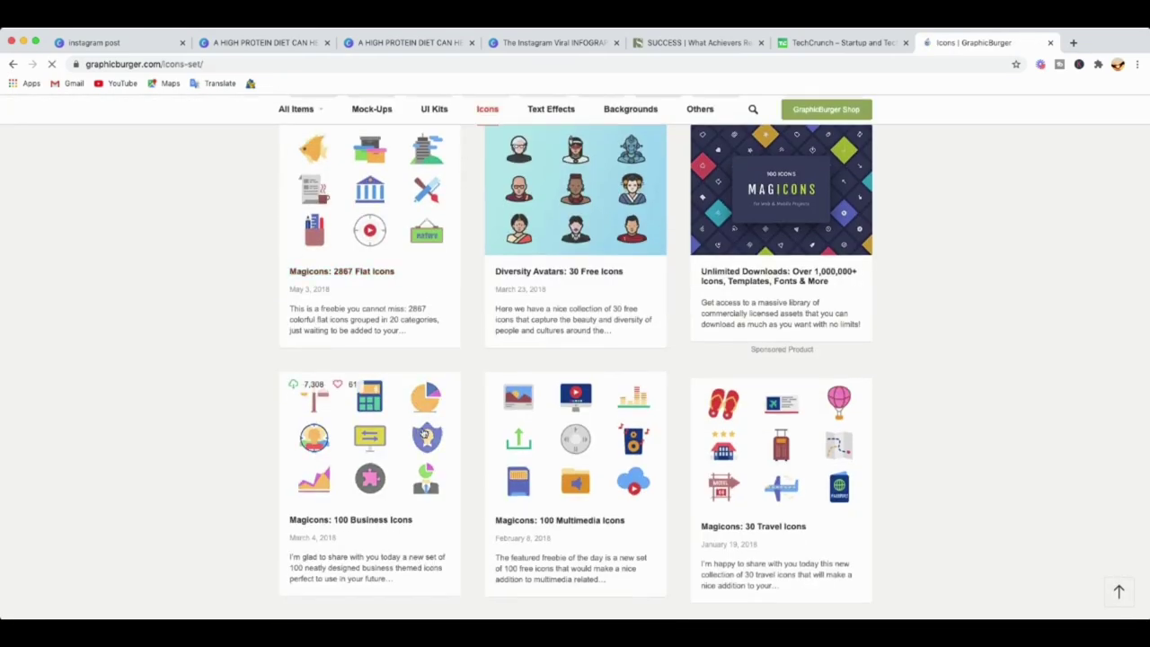
{"action": "left_click", "coordinate": [382, 342]}
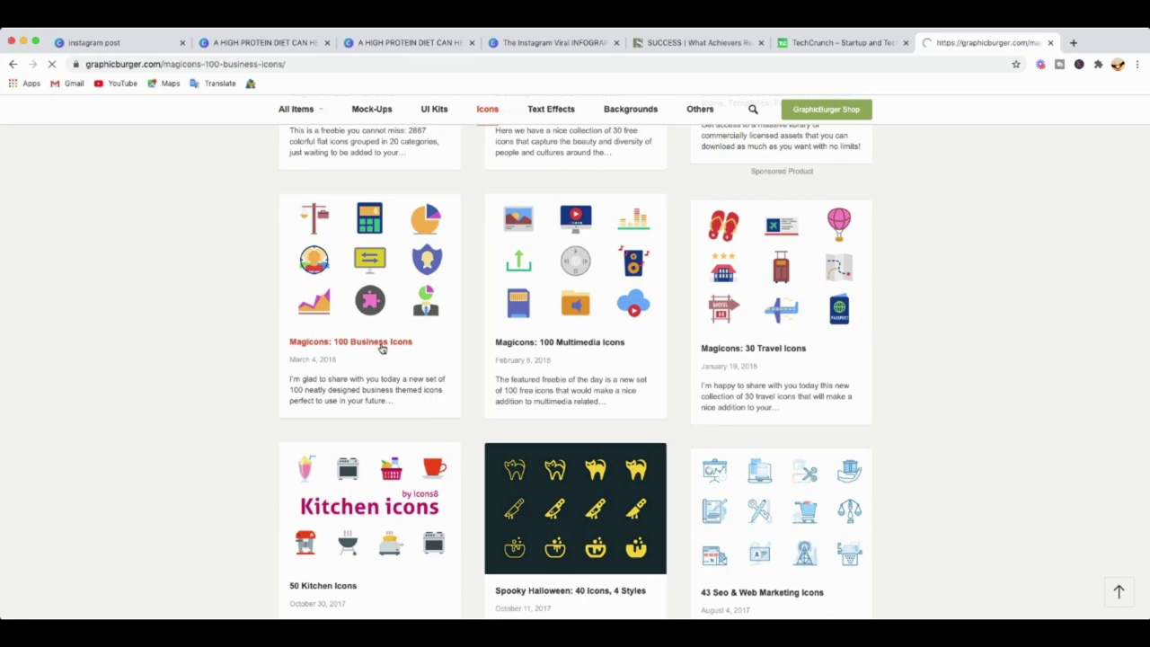
{"action": "scroll", "coordinate": [440, 309], "scroll_direction": "down", "scroll_amount": 15}
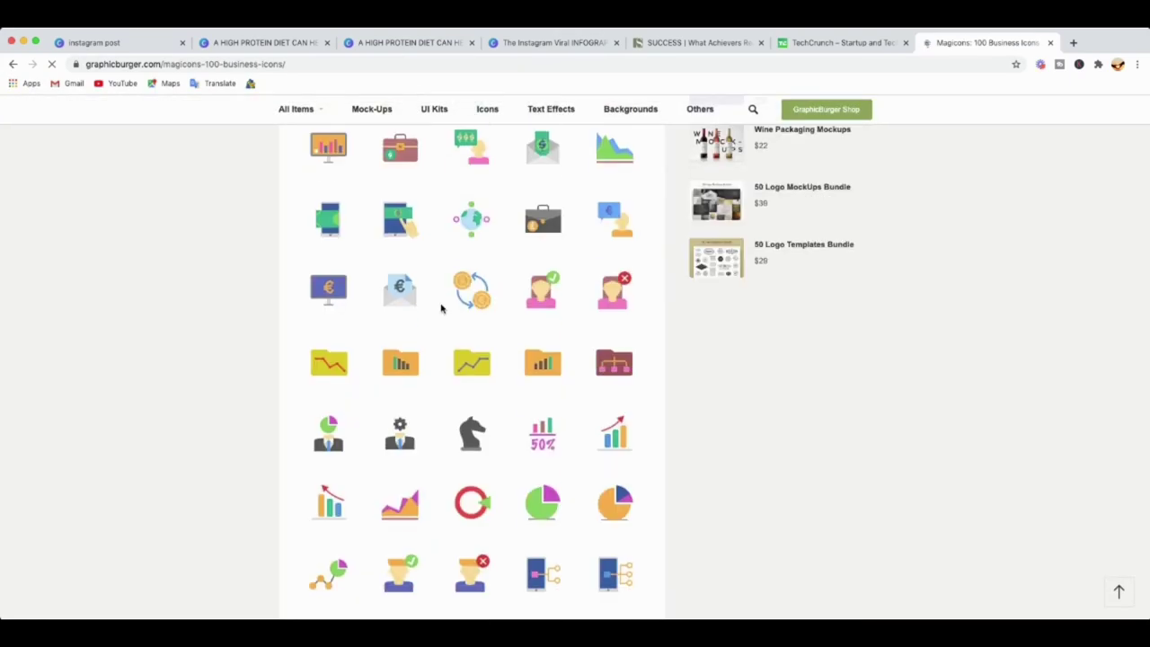
{"action": "scroll", "coordinate": [440, 310], "scroll_direction": "down", "scroll_amount": 3}
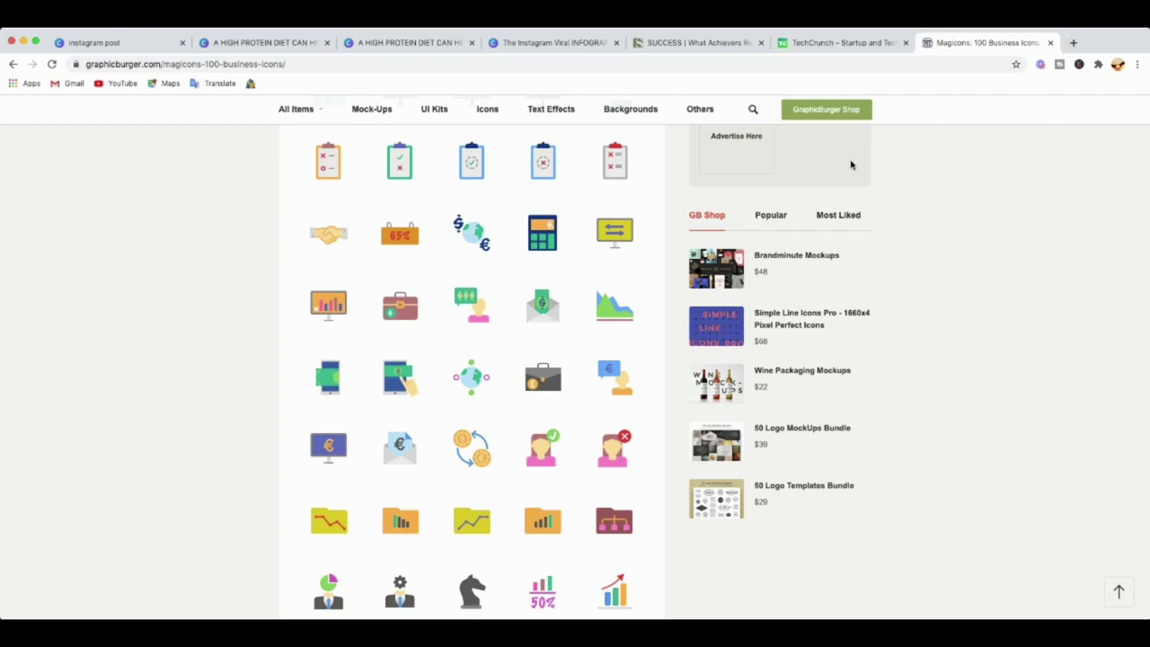
{"action": "scroll", "coordinate": [421, 218], "scroll_direction": "up", "scroll_amount": 3}
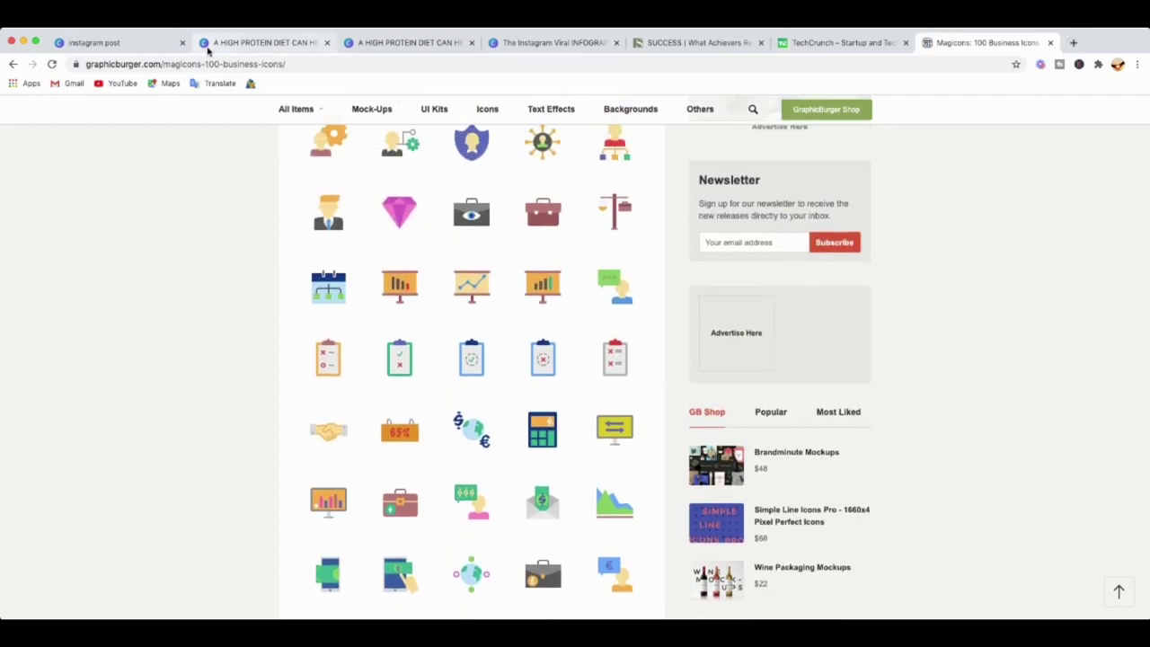
Back in the Canva infographics design, show Uploads and scroll down to Page 4.
{"action": "left_click", "coordinate": [548, 43]}
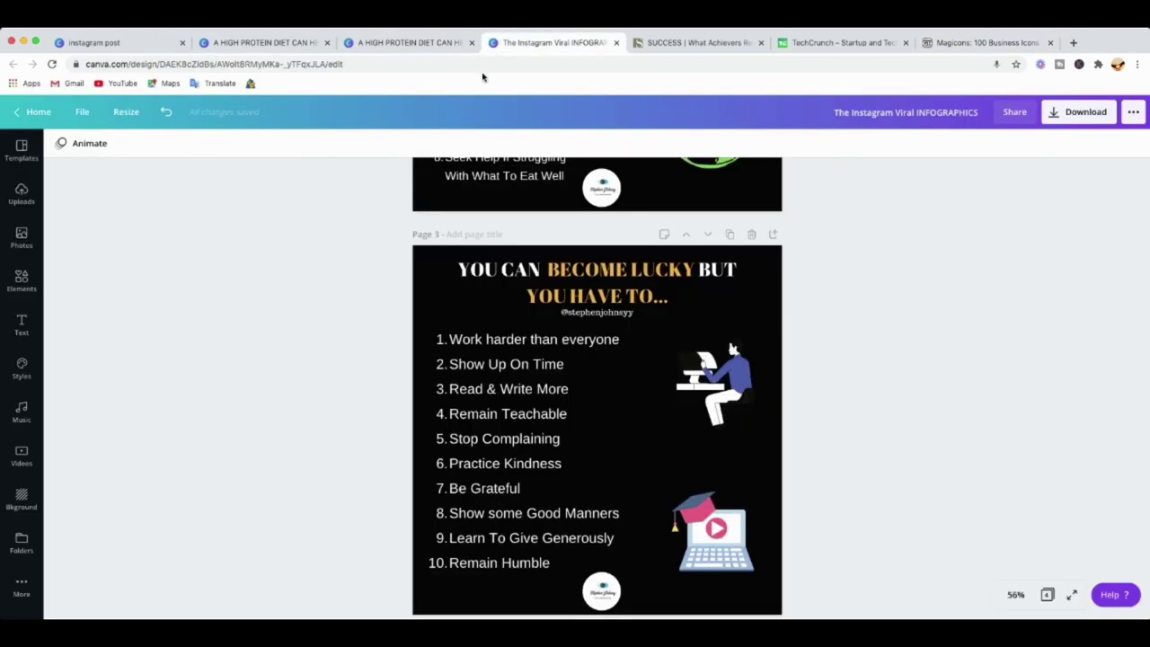
{"action": "left_click", "coordinate": [21, 194]}
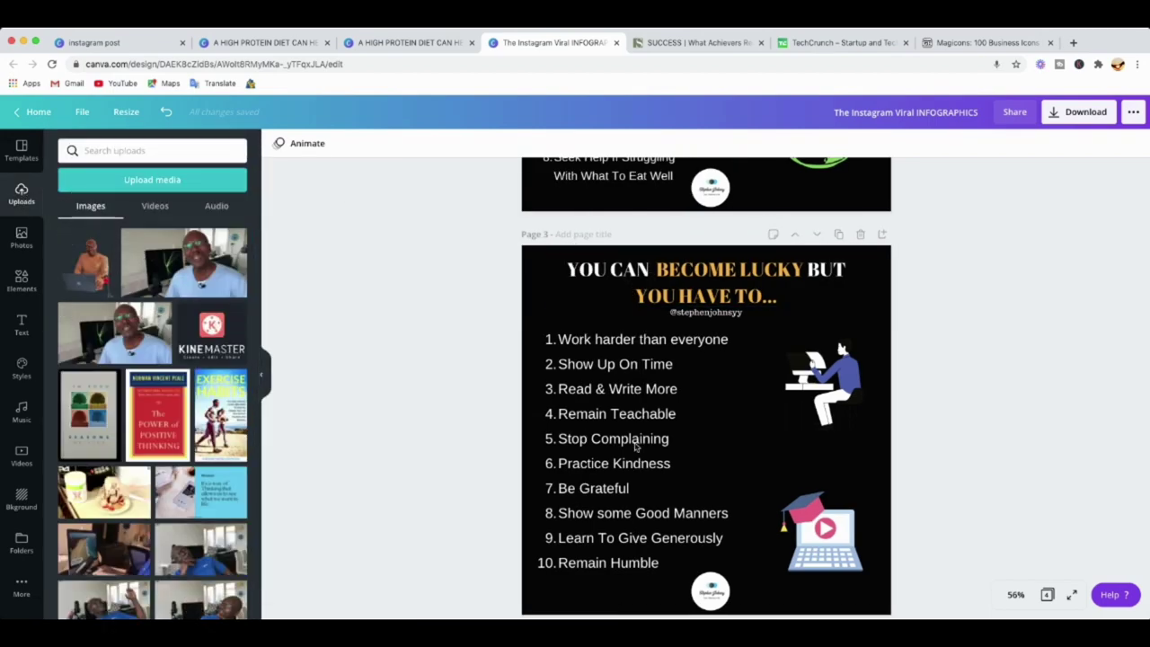
{"action": "scroll", "coordinate": [845, 447], "scroll_direction": "down", "scroll_amount": 1}
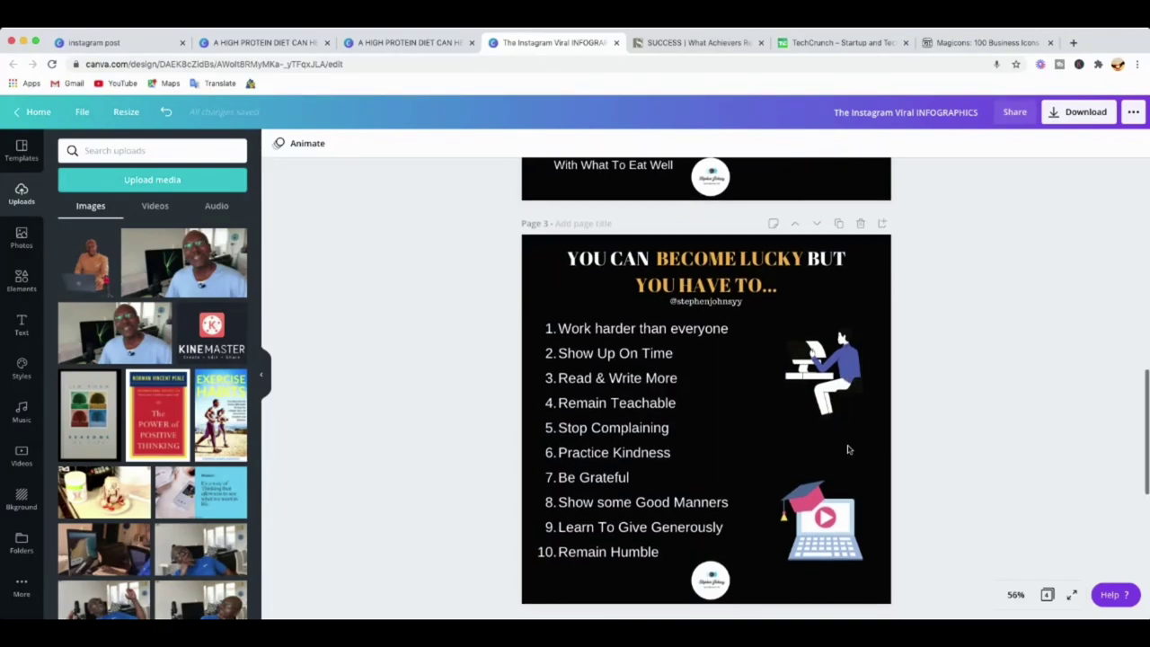
{"action": "scroll", "coordinate": [847, 449], "scroll_direction": "down", "scroll_amount": 5}
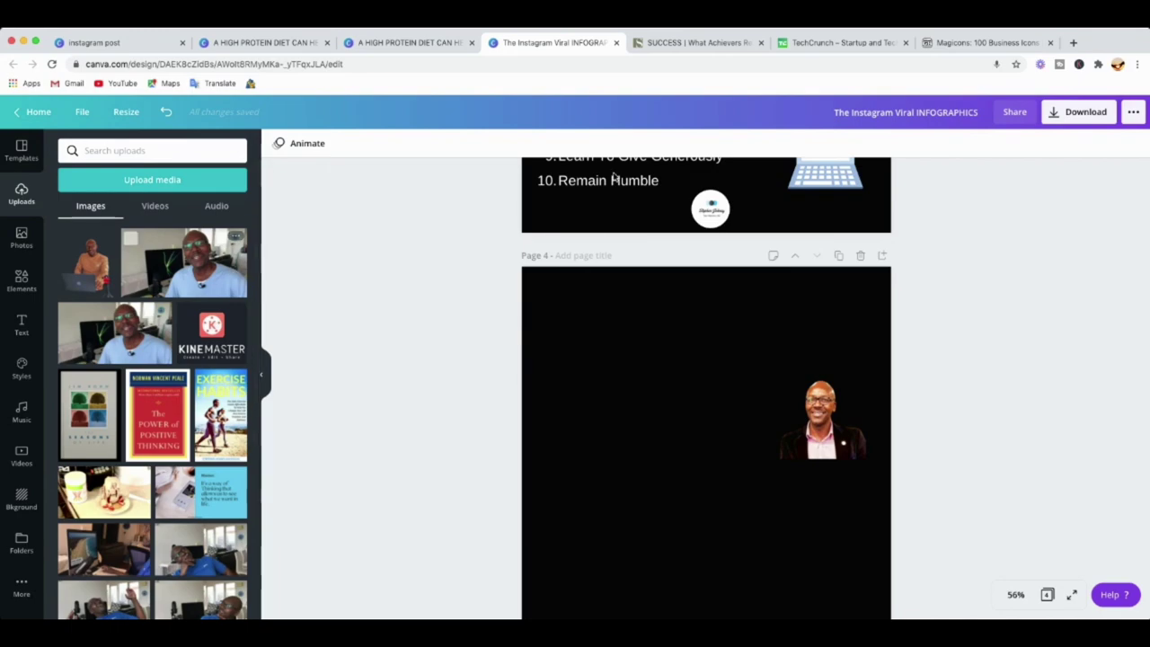
Upload the laptop photo to remove.bg to cut out its background, then return to Canva.
{"action": "left_click", "coordinate": [1075, 43]}
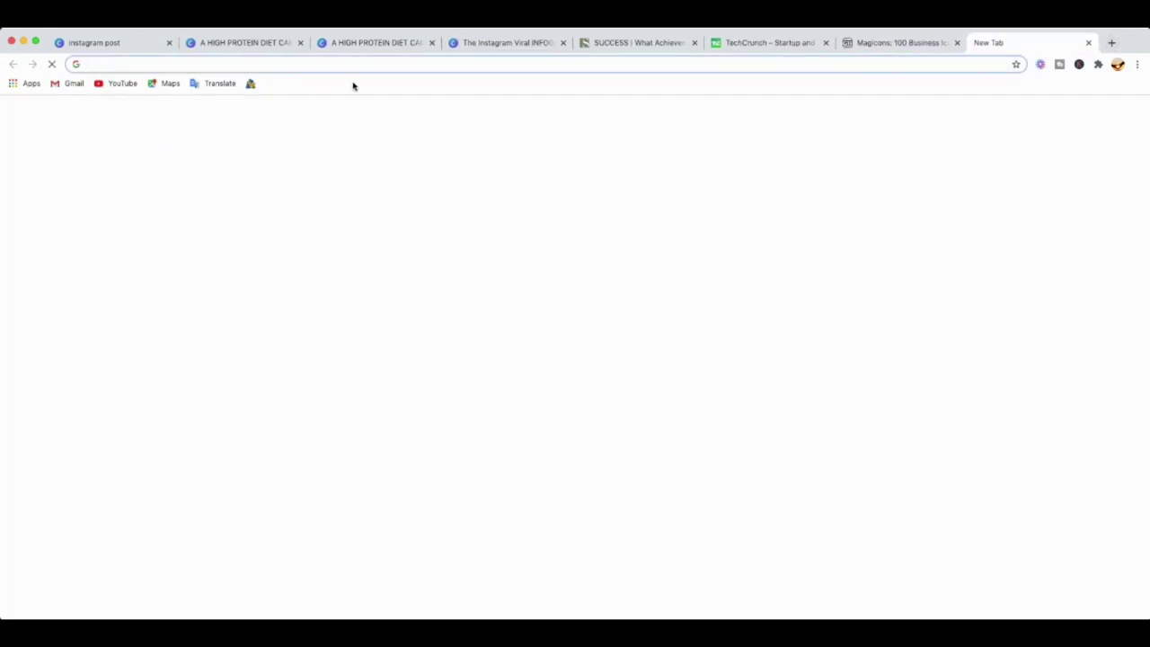
{"action": "type", "text": "r"}
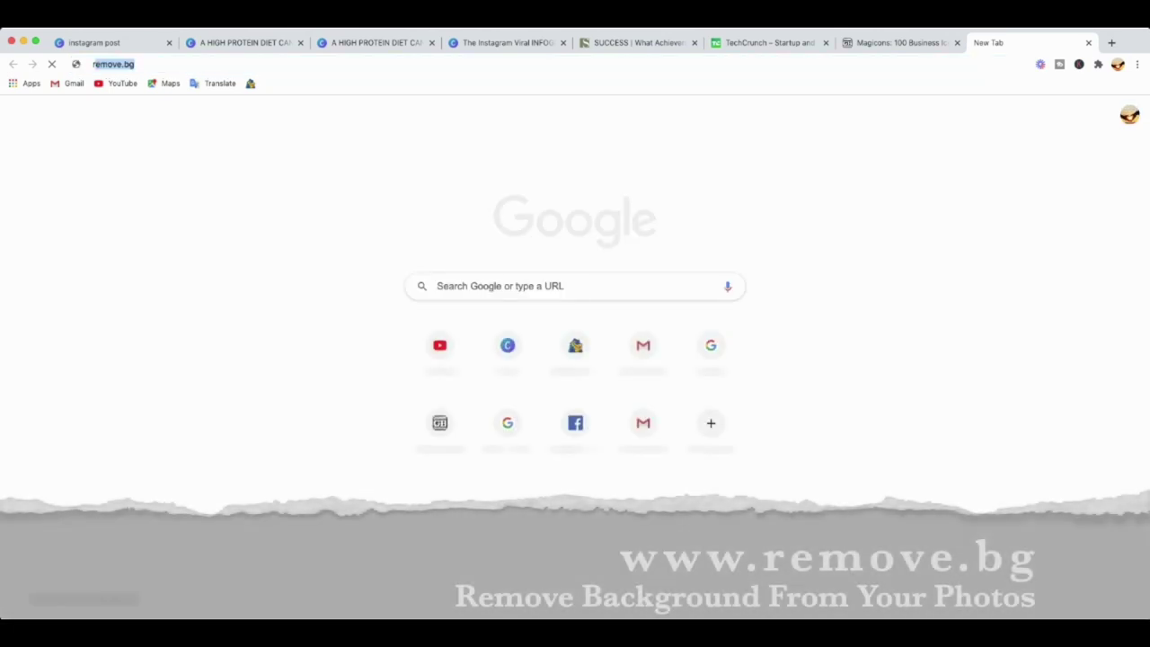
{"action": "type", "text": "emo"}
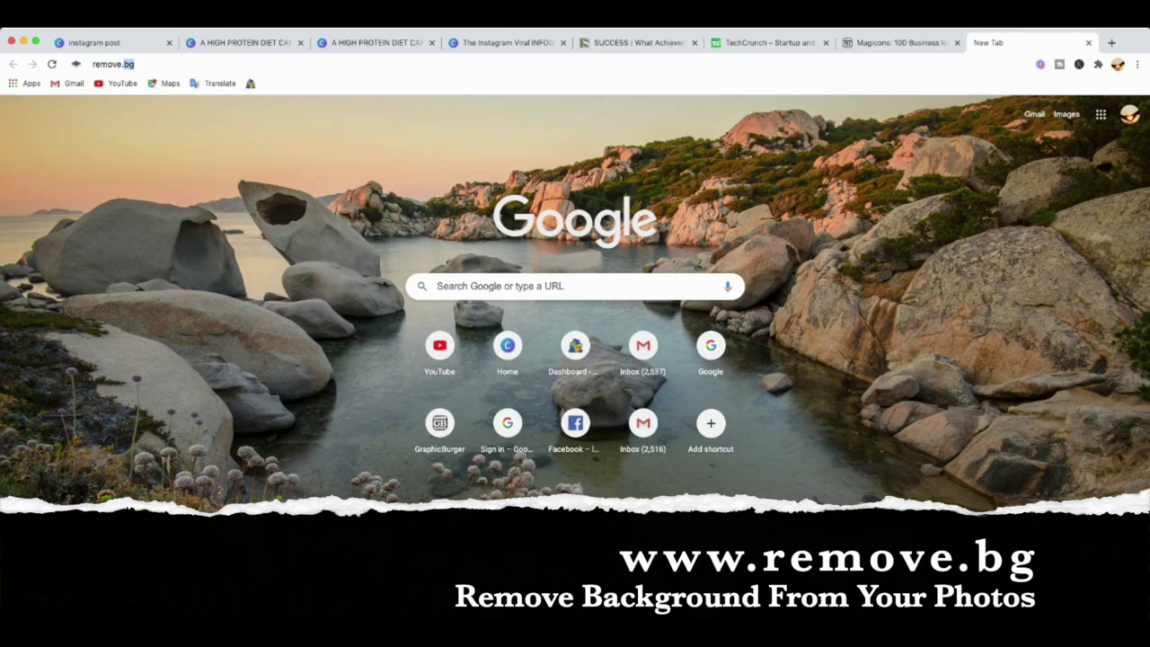
{"action": "key", "text": "Return"}
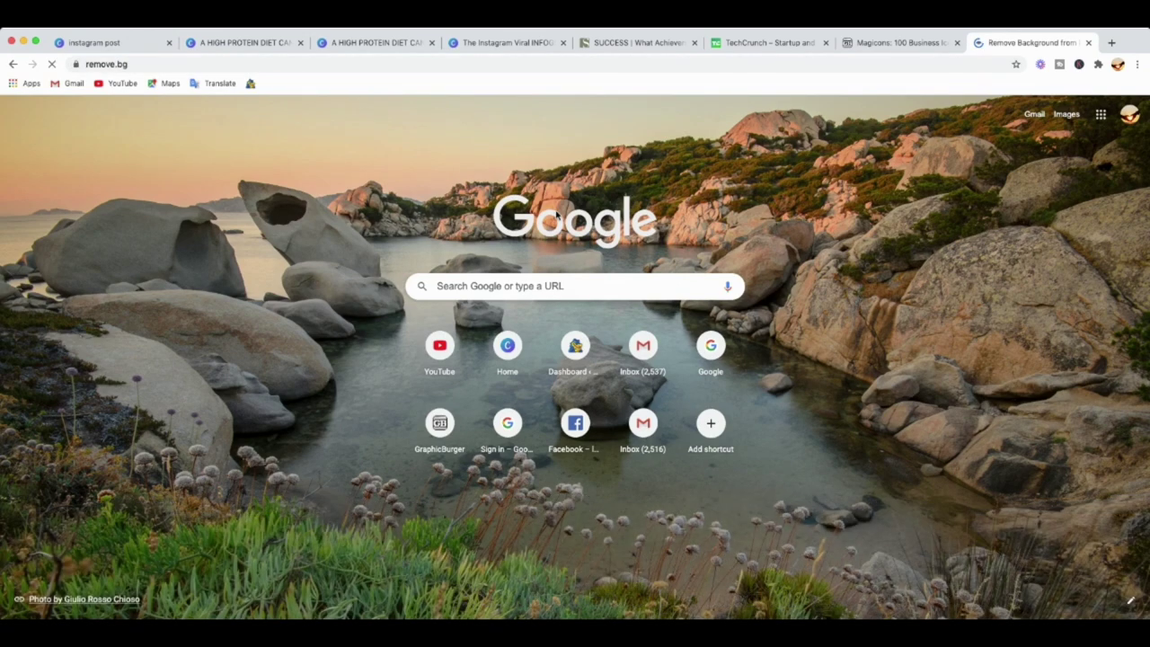
{"action": "scroll", "coordinate": [482, 359], "scroll_direction": "down", "scroll_amount": 10}
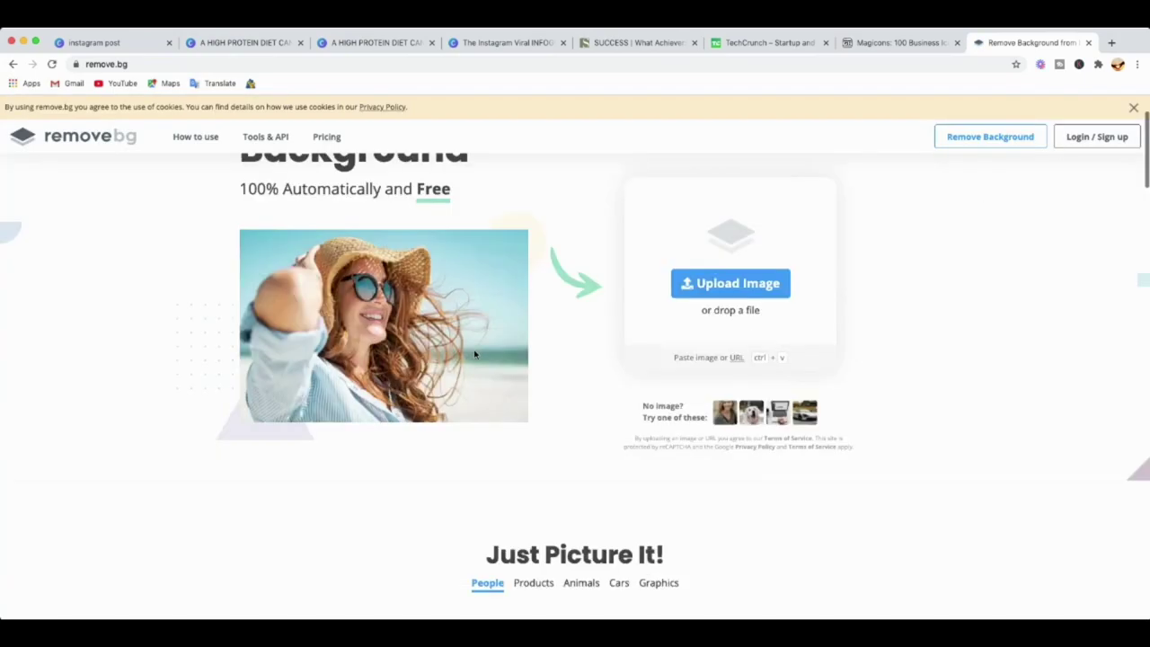
{"action": "scroll", "coordinate": [479, 354], "scroll_direction": "down", "scroll_amount": 10}
{"action": "scroll", "coordinate": [477, 354], "scroll_direction": "up", "scroll_amount": 20}
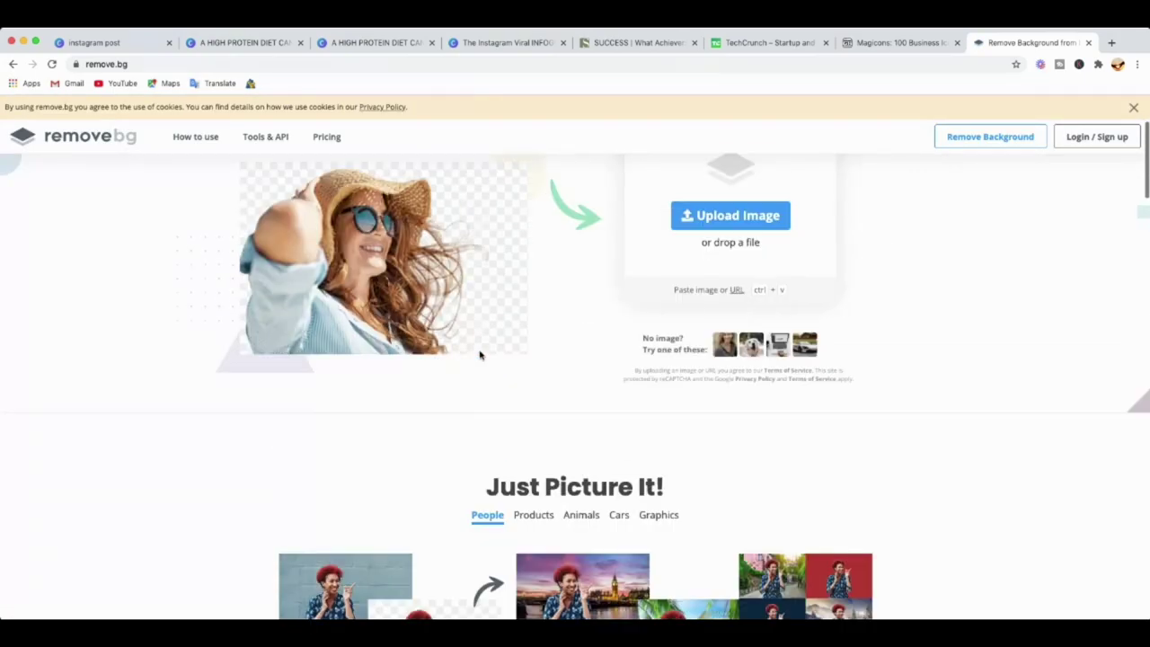
{"action": "left_click", "coordinate": [715, 396]}
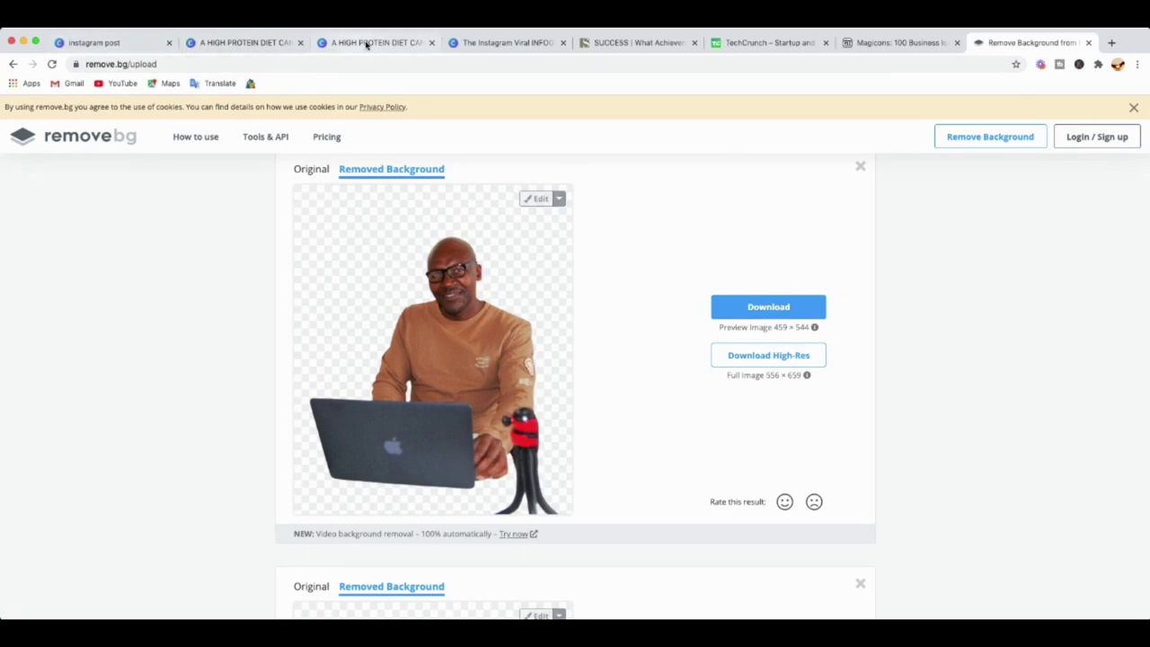
{"action": "left_click", "coordinate": [506, 45]}
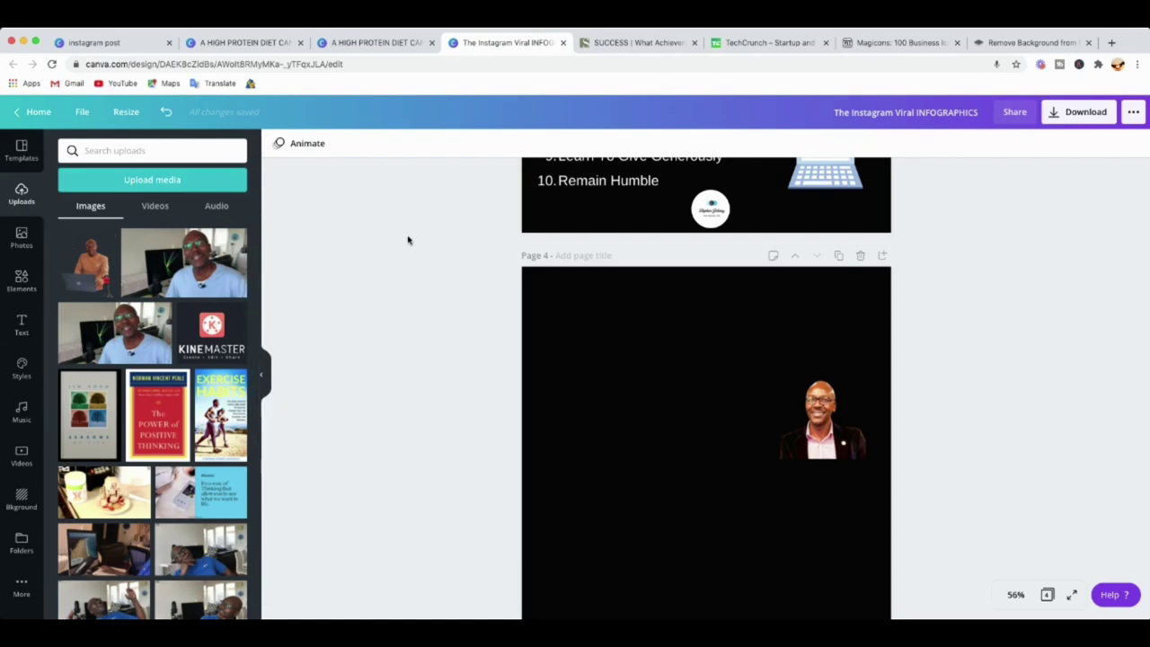
Add the laptop cutout, delete the suited portrait, and shrink the cutout toward Page 4's lower right.
{"action": "left_click", "coordinate": [77, 263]}
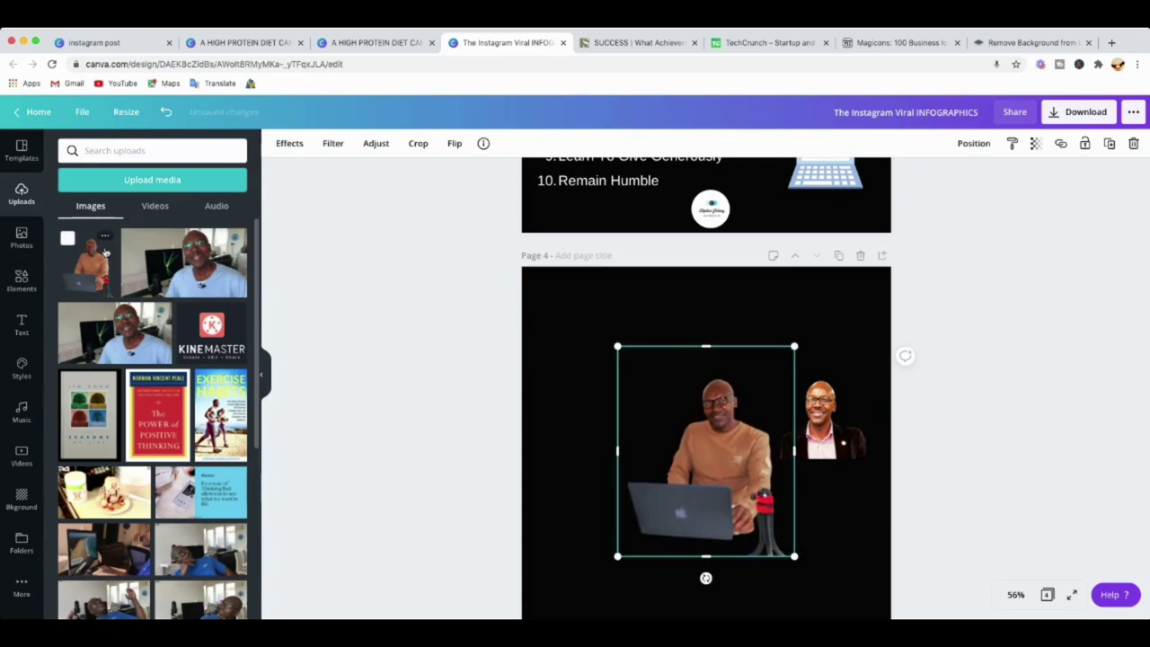
{"action": "left_click", "coordinate": [823, 437]}
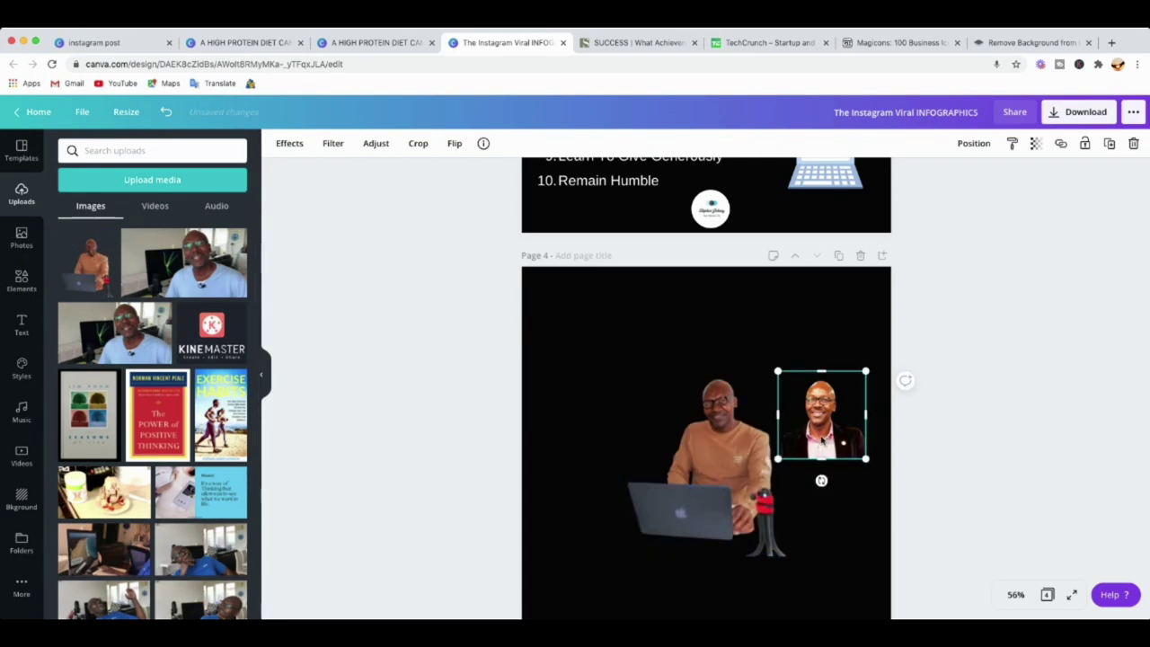
{"action": "key", "text": "Delete"}
{"action": "left_click_drag", "start_coordinate": [736, 470], "coordinate": [801, 449]}
{"action": "left_click_drag", "start_coordinate": [862, 534], "coordinate": [797, 457]}
{"action": "left_click_drag", "start_coordinate": [744, 393], "coordinate": [780, 460]}
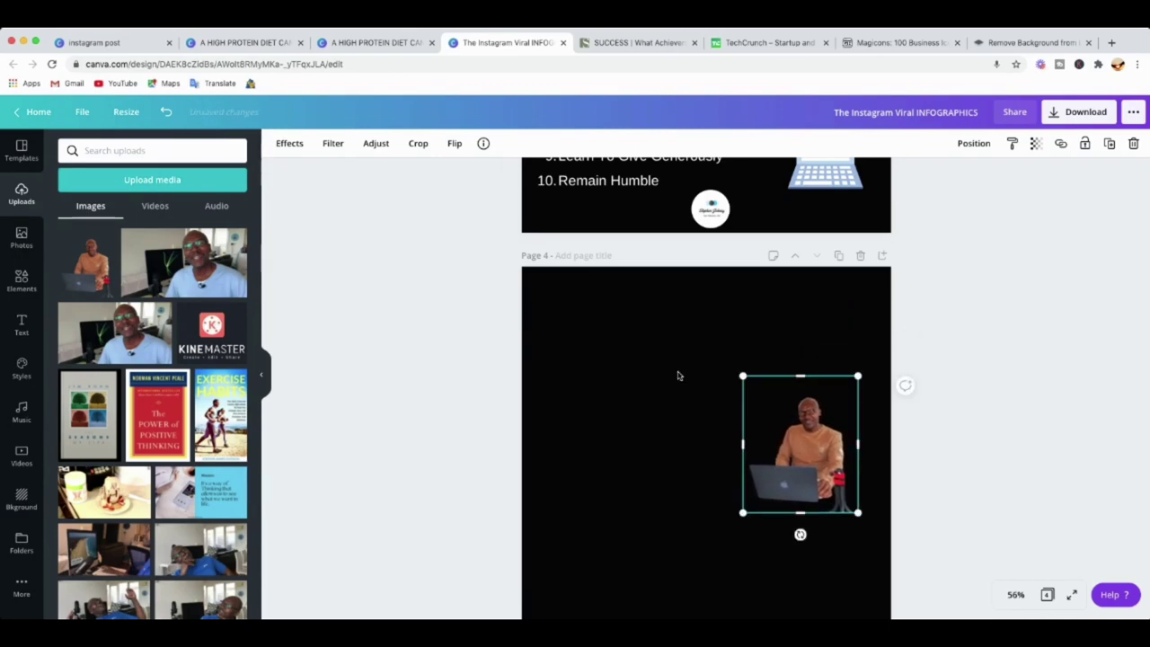
{"action": "scroll", "coordinate": [686, 383], "scroll_direction": "up", "scroll_amount": 5}
Drop the orange-shirt laptop cutout onto page 3, shrink it, and tuck it beneath the desk figure.
{"action": "left_click", "coordinate": [766, 328]}
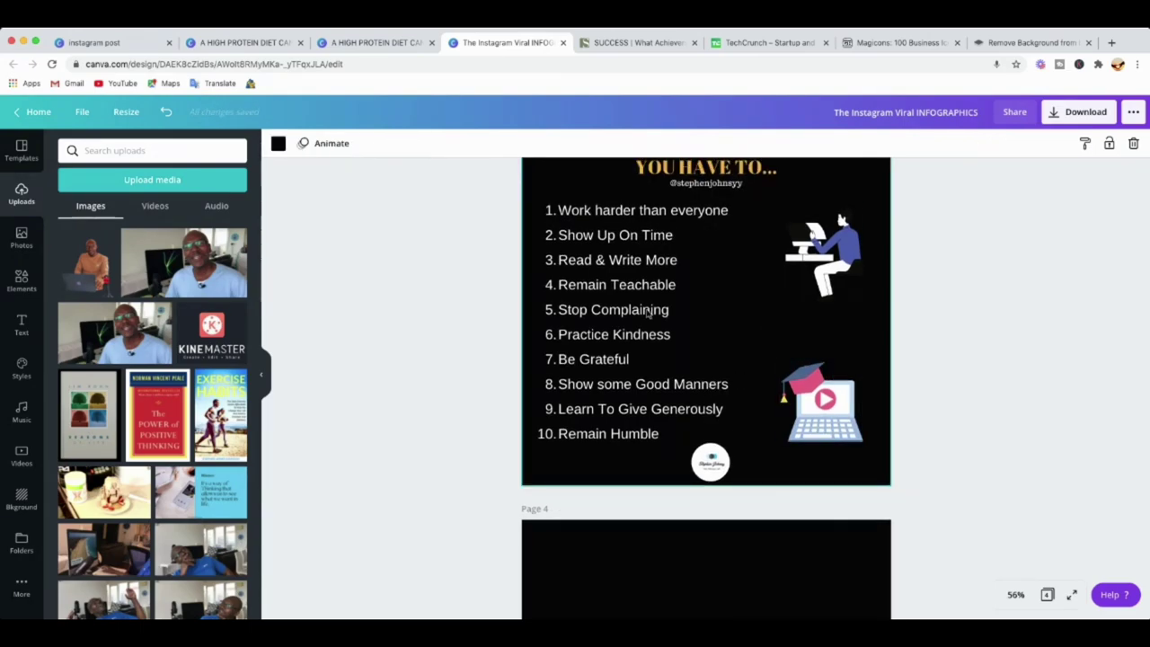
{"action": "left_click", "coordinate": [67, 240]}
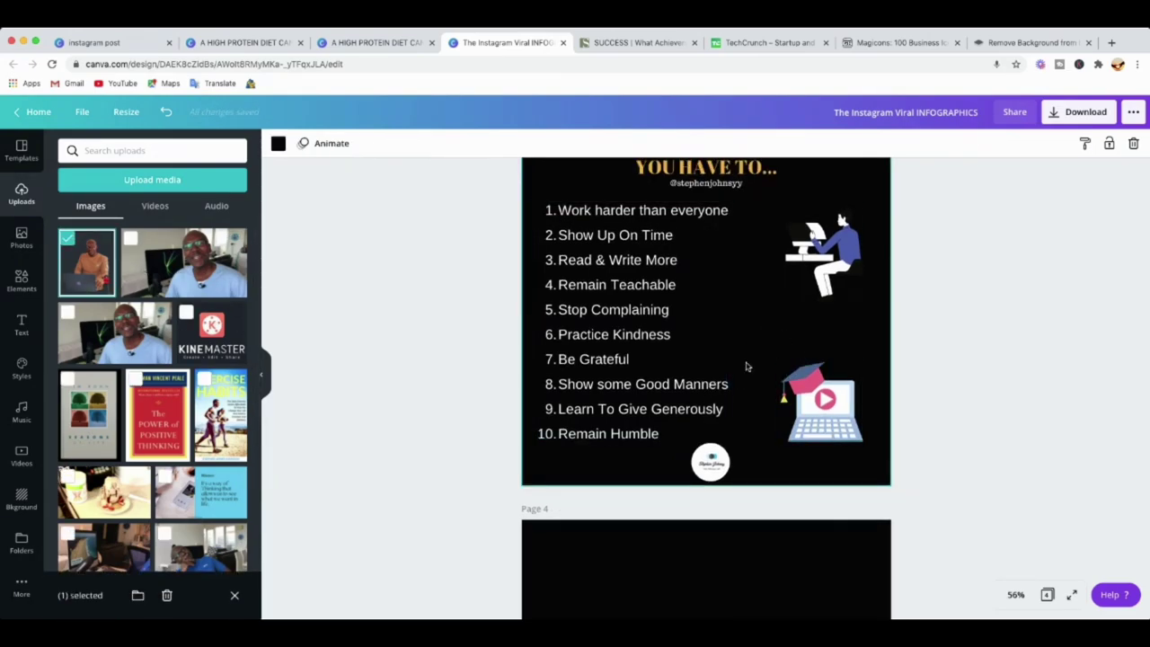
{"action": "left_click", "coordinate": [109, 256]}
{"action": "left_click_drag", "start_coordinate": [109, 256], "coordinate": [772, 336]}
{"action": "left_click_drag", "start_coordinate": [695, 248], "coordinate": [709, 262]}
{"action": "left_click_drag", "start_coordinate": [740, 357], "coordinate": [766, 374]}
{"action": "left_click_drag", "start_coordinate": [785, 321], "coordinate": [788, 321]}
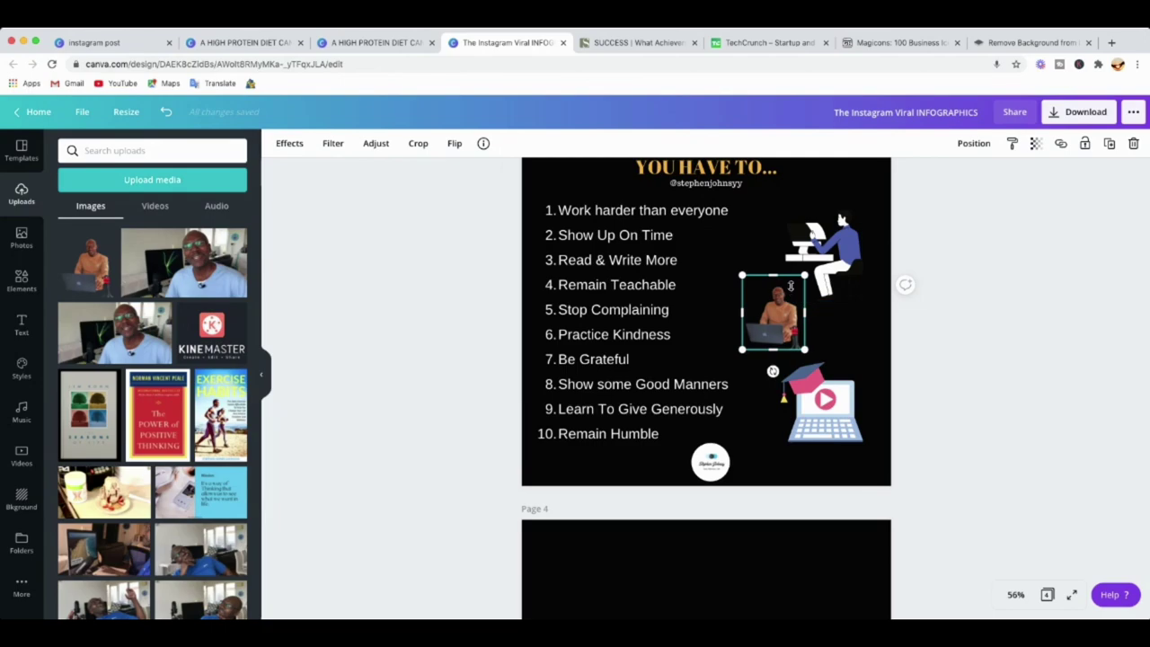
{"action": "scroll", "coordinate": [604, 244], "scroll_direction": "down", "scroll_amount": 1}
{"action": "scroll", "coordinate": [604, 245], "scroll_direction": "up", "scroll_amount": 10}
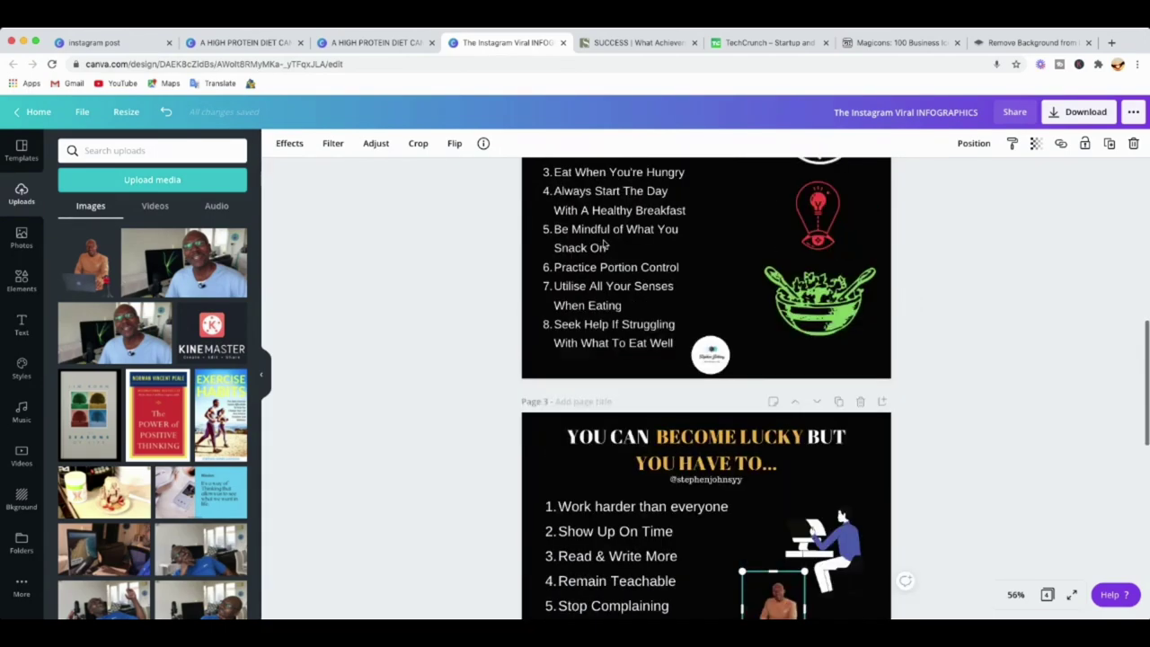